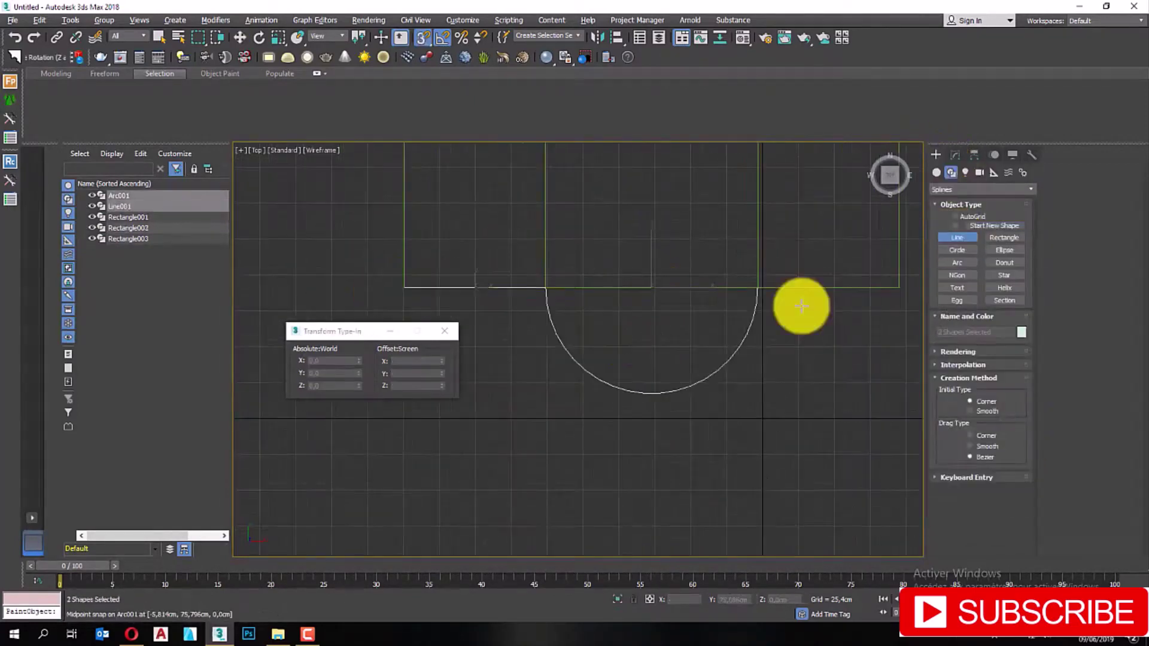
Compare the columned arc scene against the villa reference photo
click(133, 635)
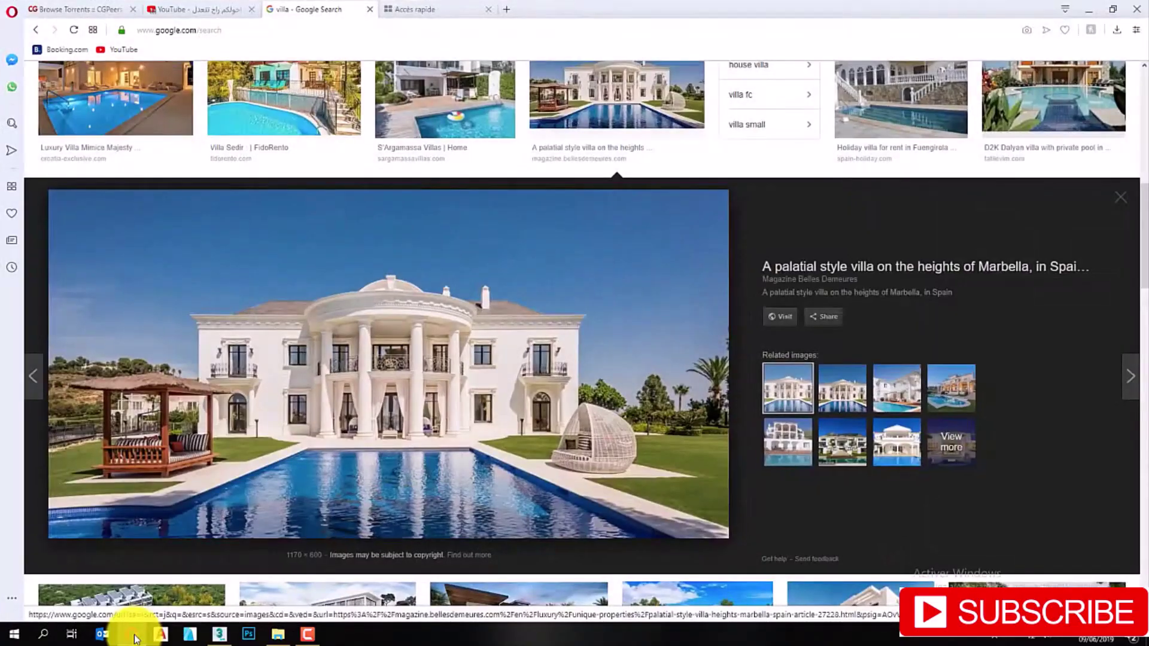
click(133, 636)
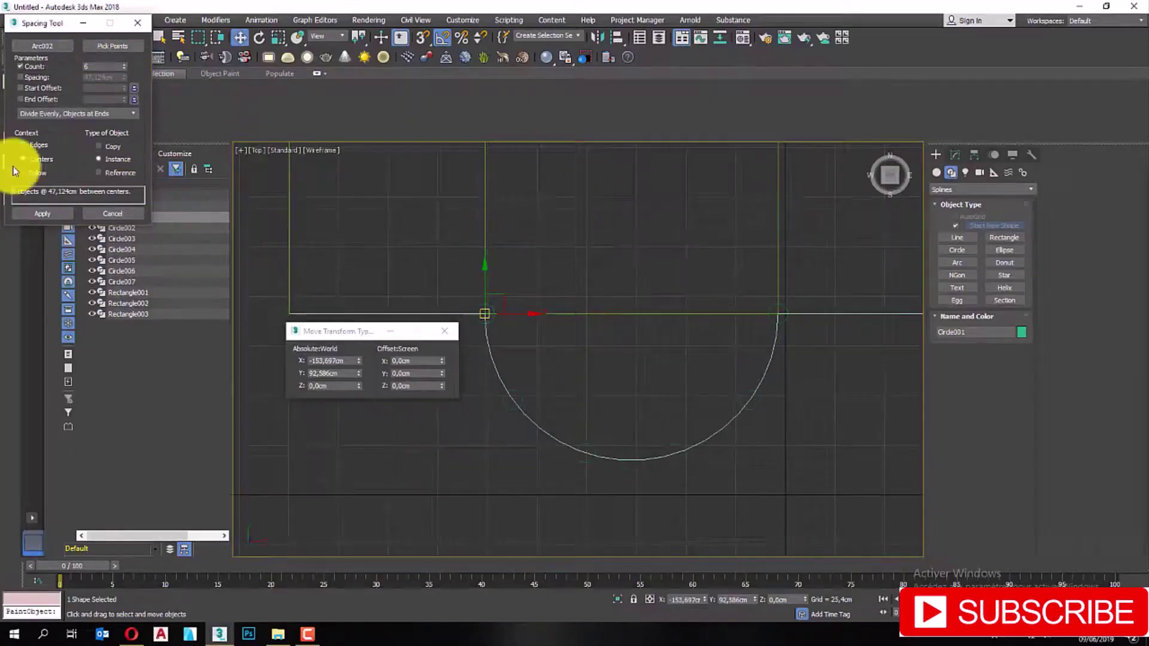
click(131, 634)
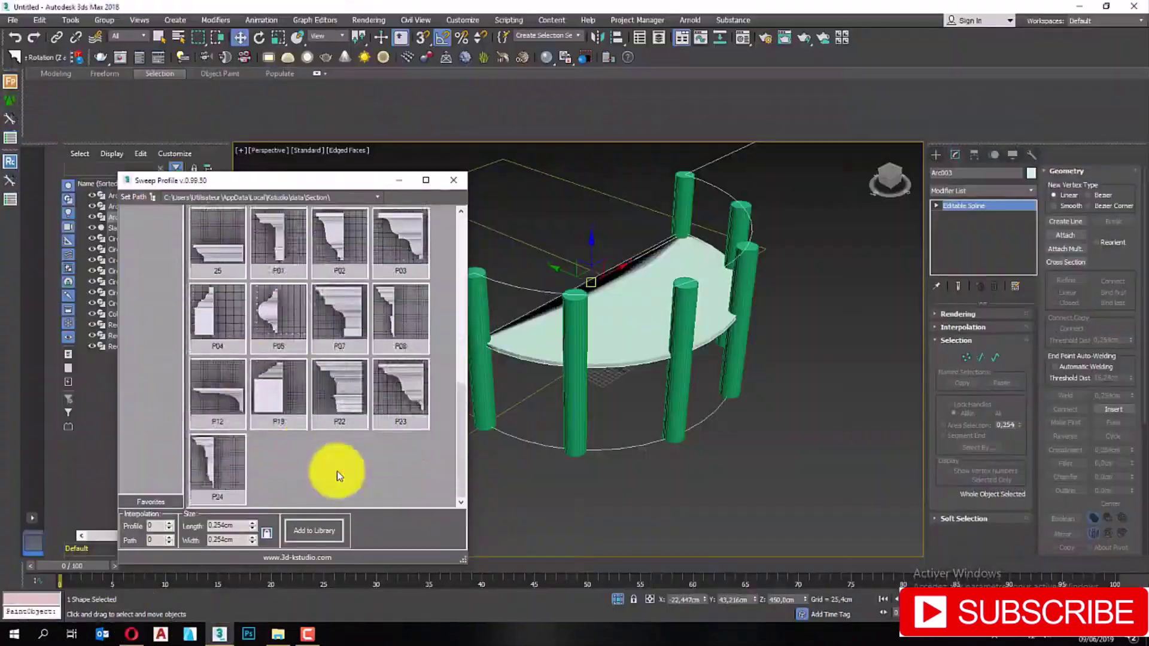
scroll(336, 471, up, 5)
Sweep a library moulding profile around the column base circles and frame it in front view
click(400, 371)
alt+middle_drag(731, 329, 710, 328)
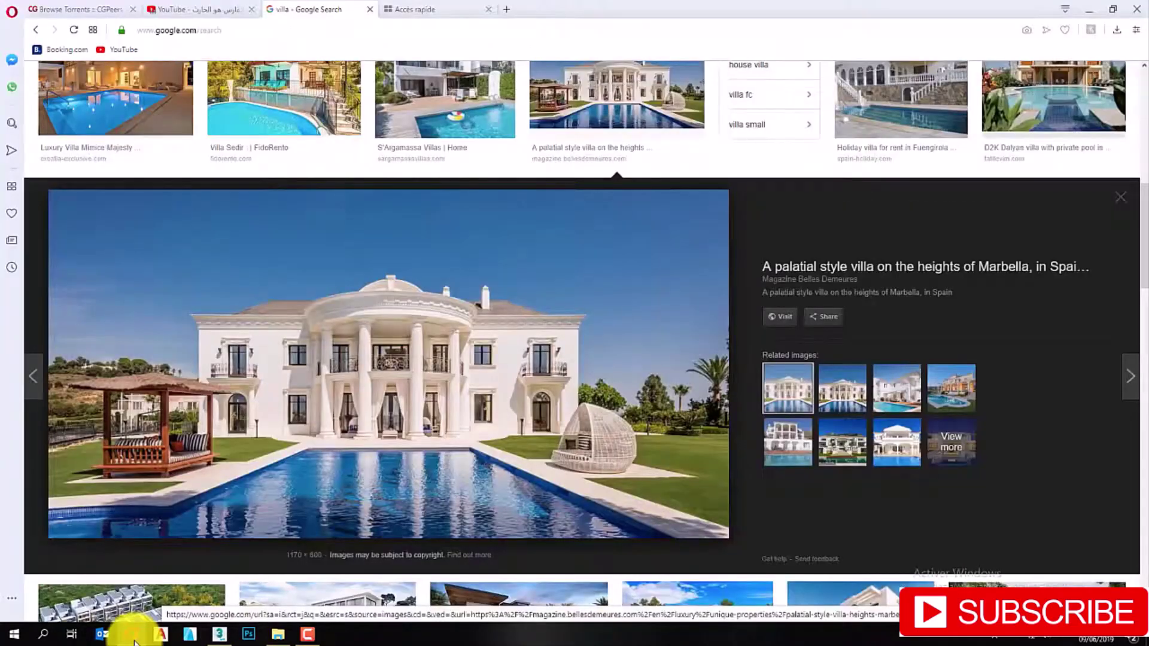
click(133, 635)
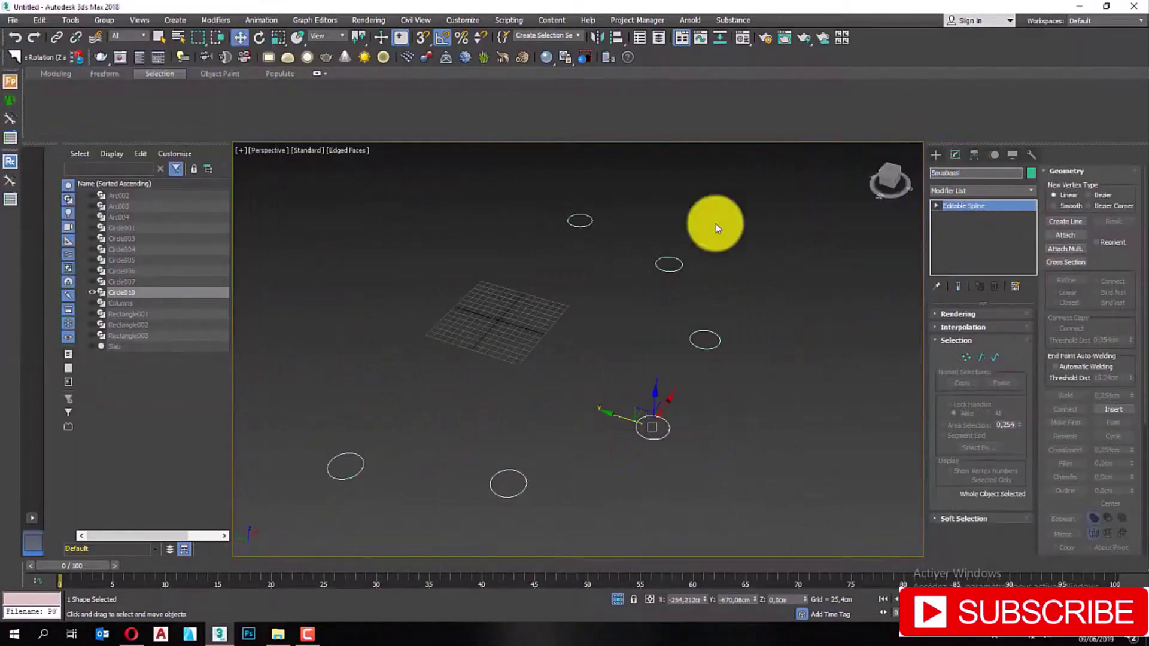
click(123, 134)
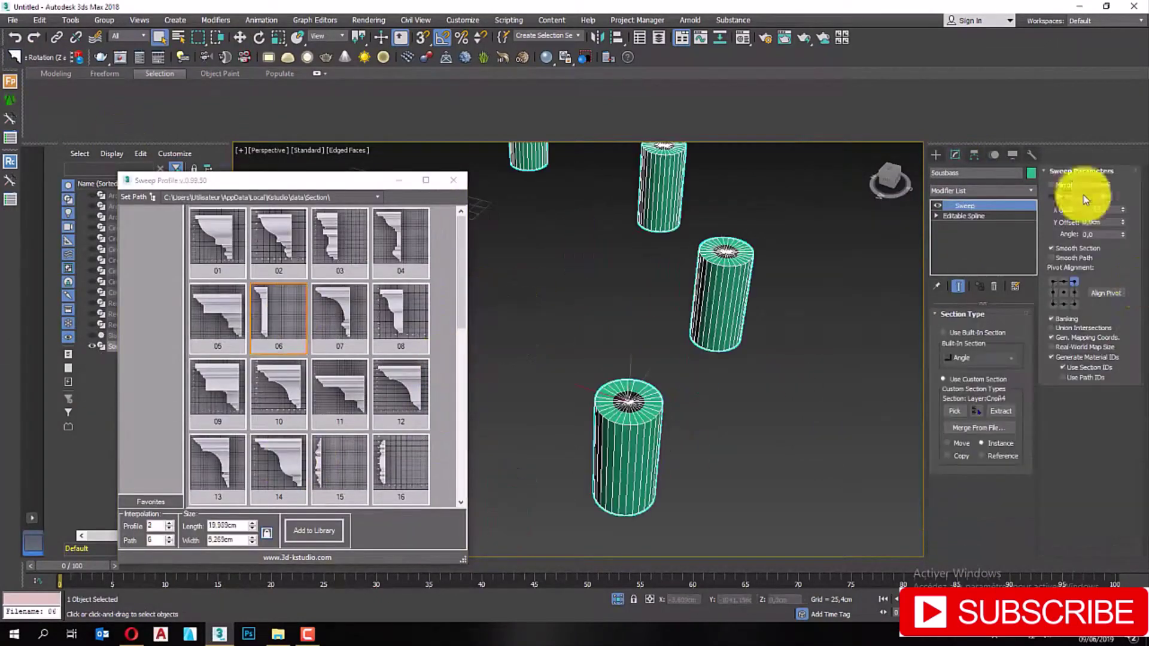
scroll(664, 299, down, 5)
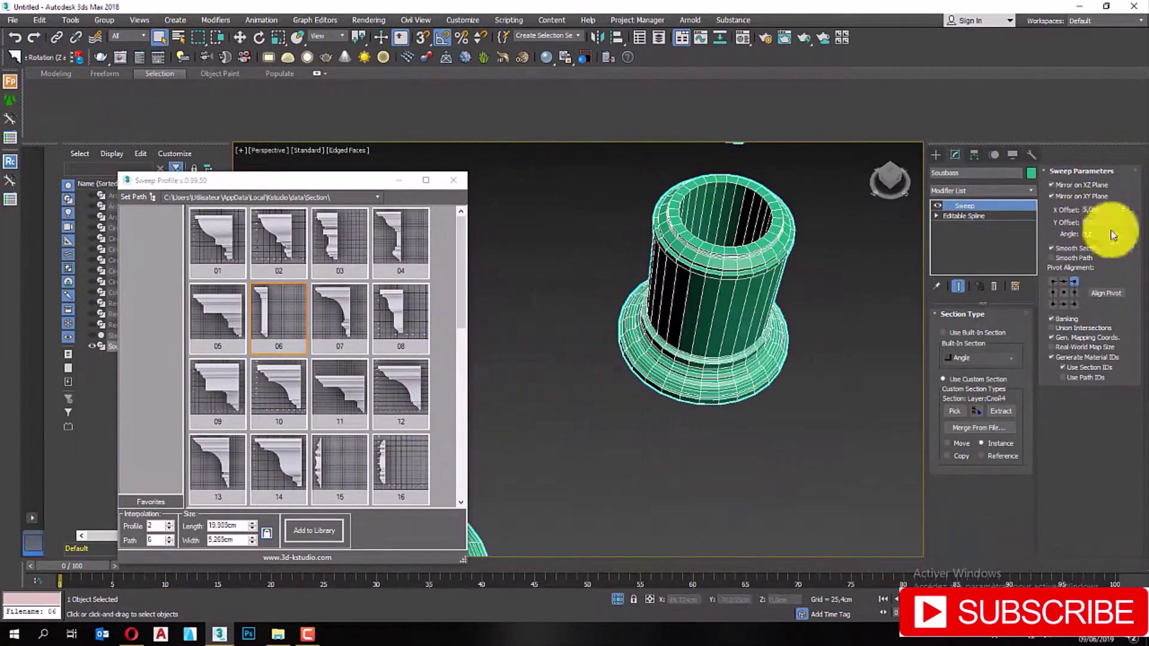
key(f)
key(z)
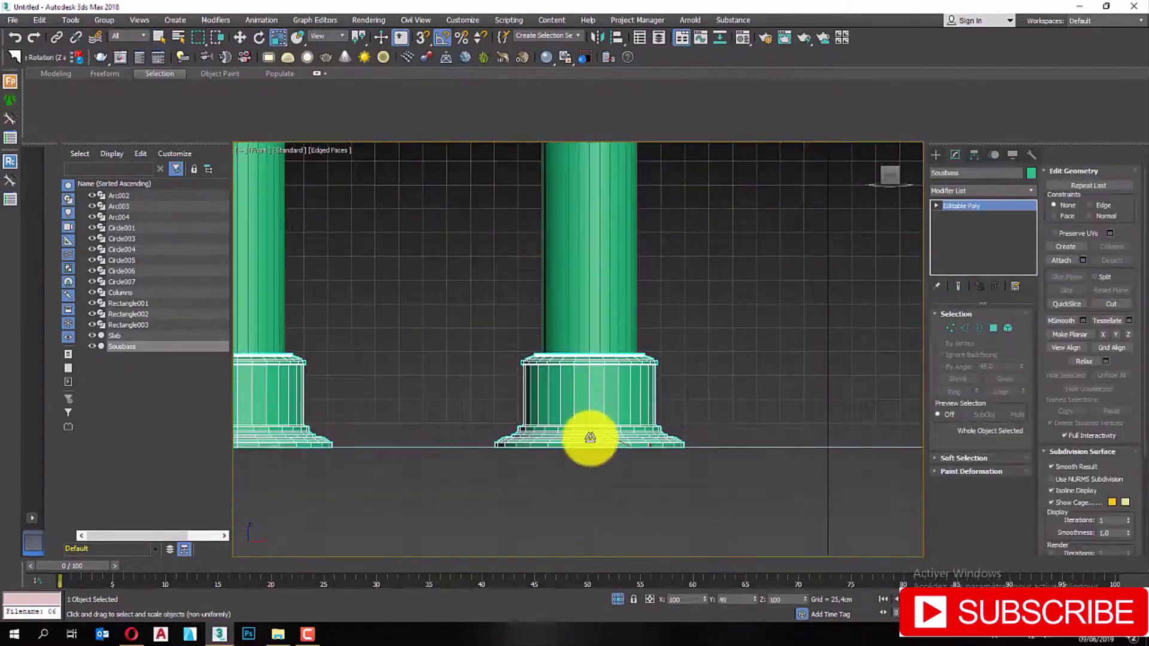
Check the reference photo and start drawing a new line outline
click(130, 635)
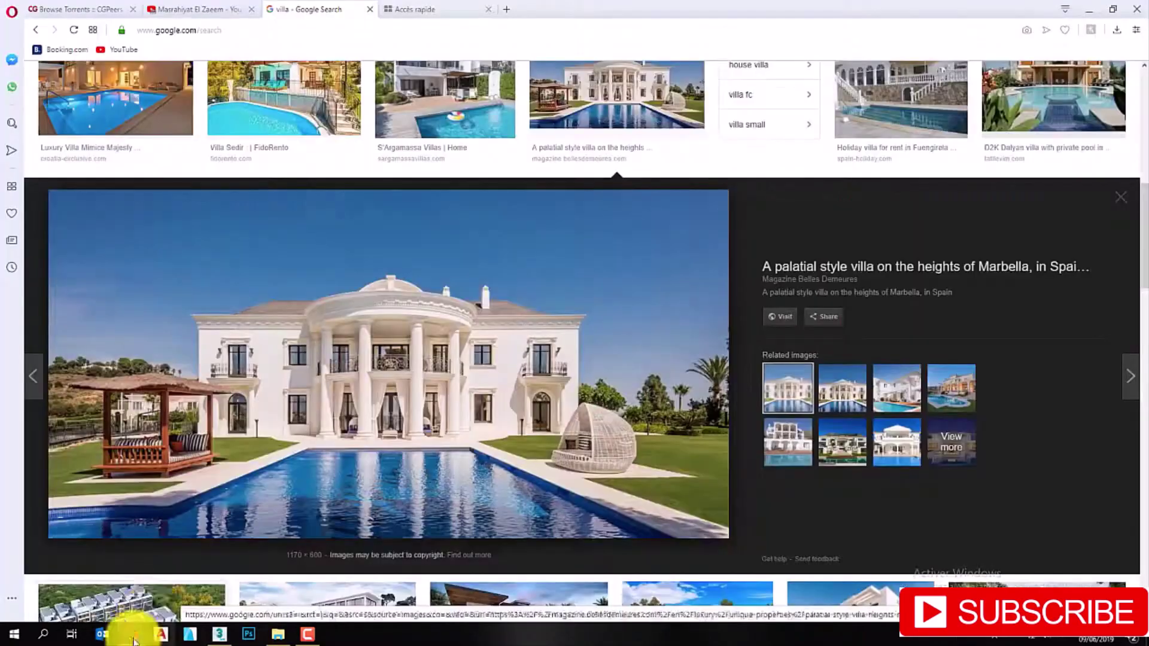
click(131, 636)
click(311, 338)
middle_drag(312, 337, 522, 513)
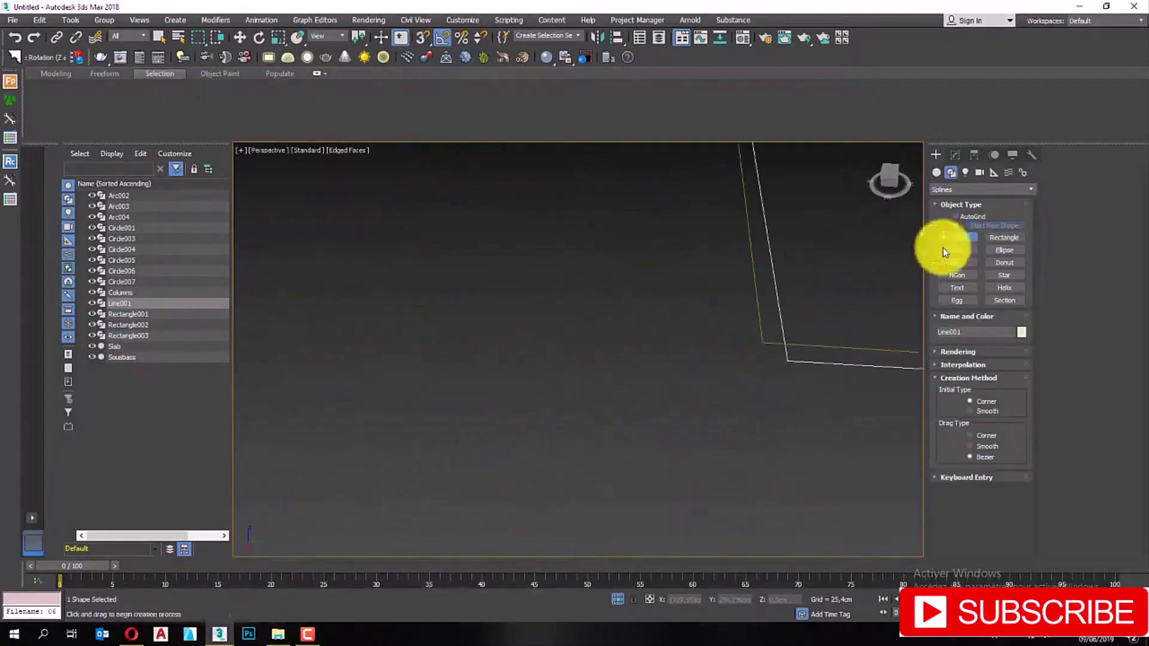
Finish the line, extrude it into a tall back wall, and return to the arc's spline
right_click(764, 336)
click(954, 154)
click(981, 190)
click(957, 281)
drag(1014, 329, 1014, 247)
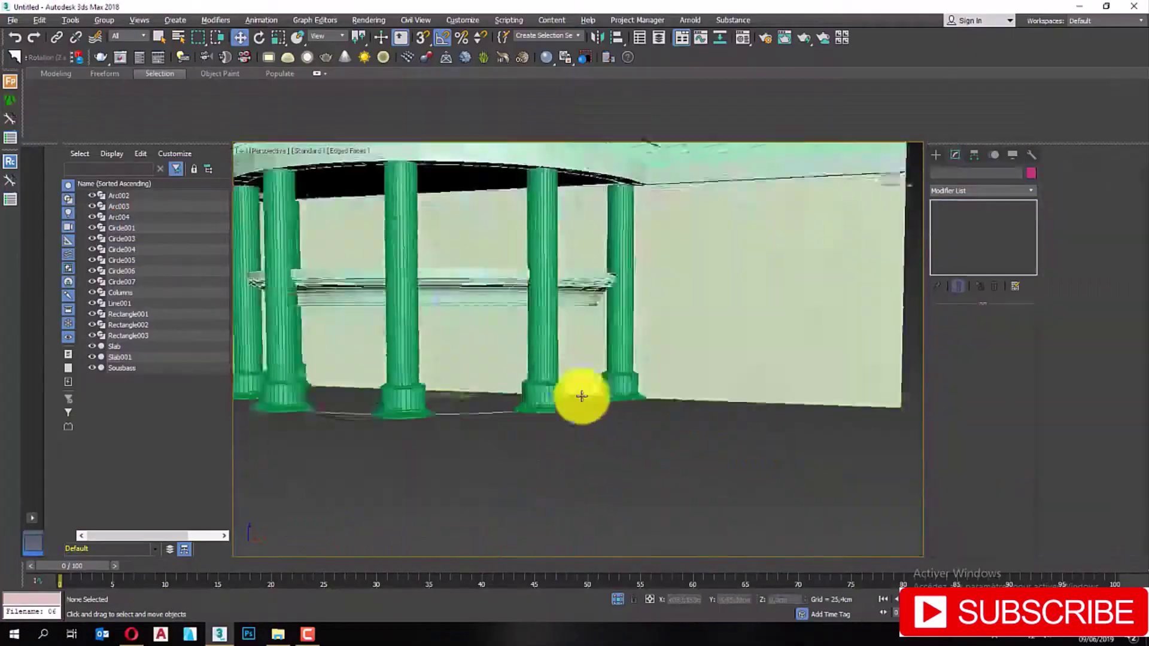
mouse_move(585, 393)
alt+middle_down()
mouse_move(436, 319)
mouse_move(378, 411)
alt+middle_up()
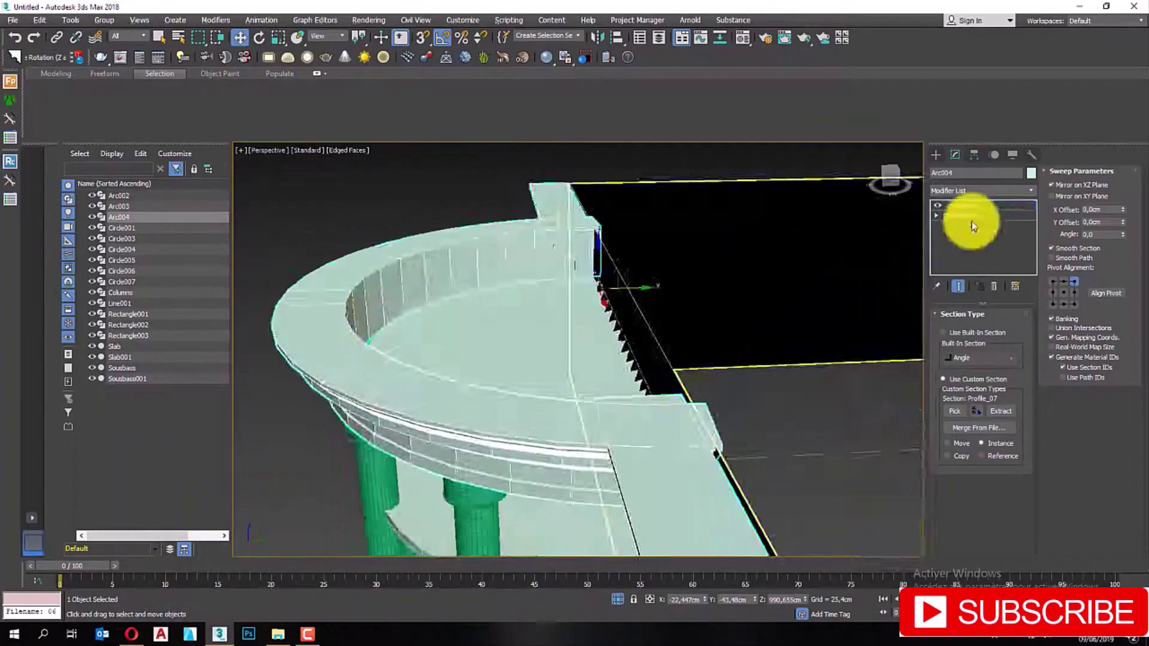
click(963, 215)
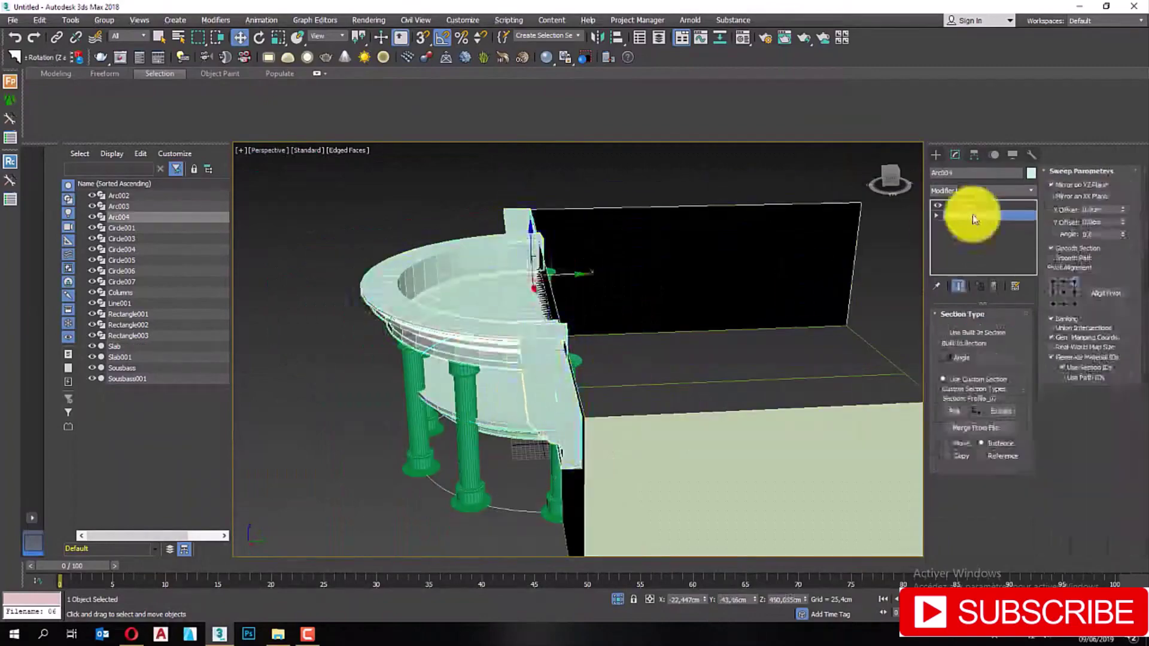
alt+middle_drag(569, 367, 590, 374)
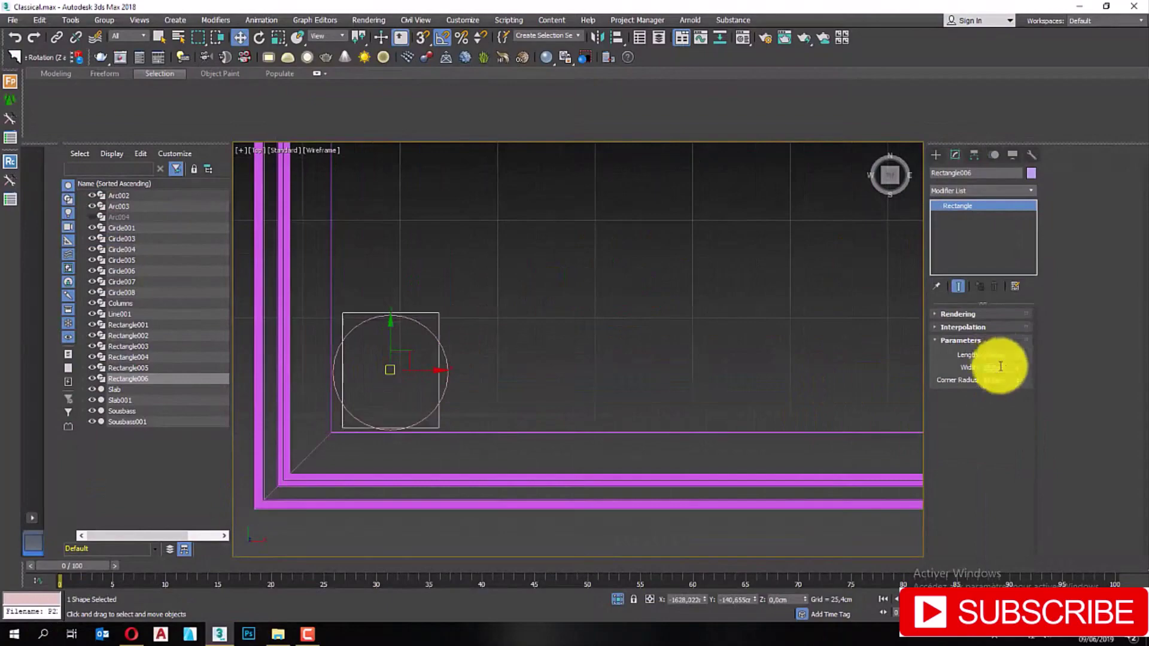
Drop the circle to Z 0 and extrude it into a round column
key(z)
key(s)
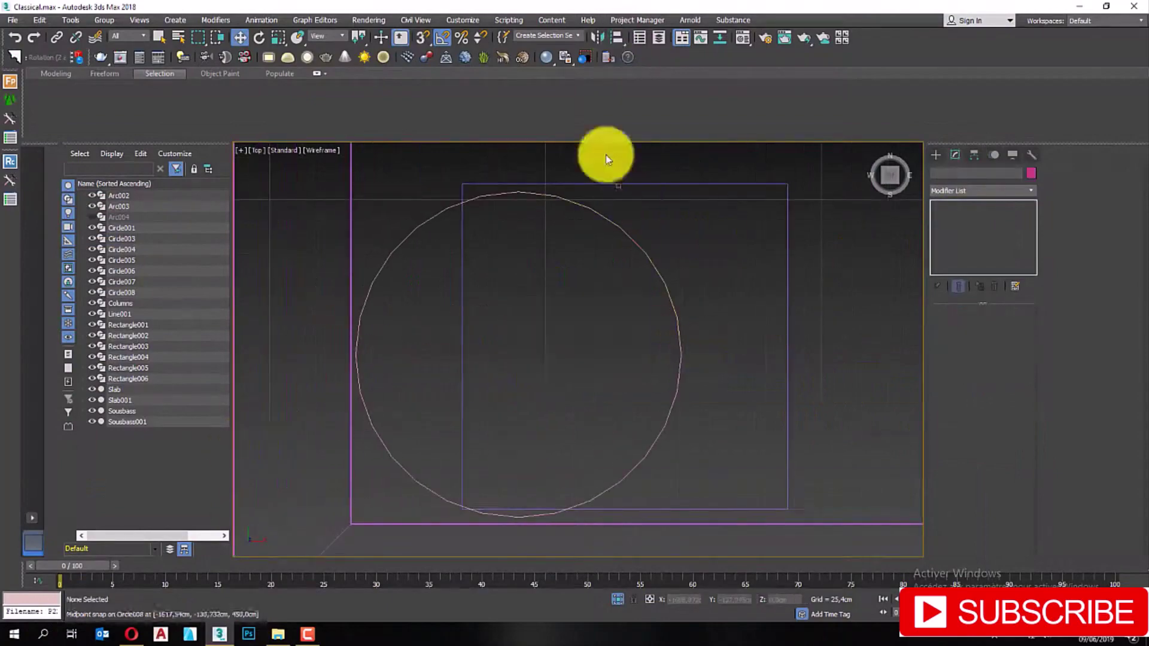
text(0)
key(Return)
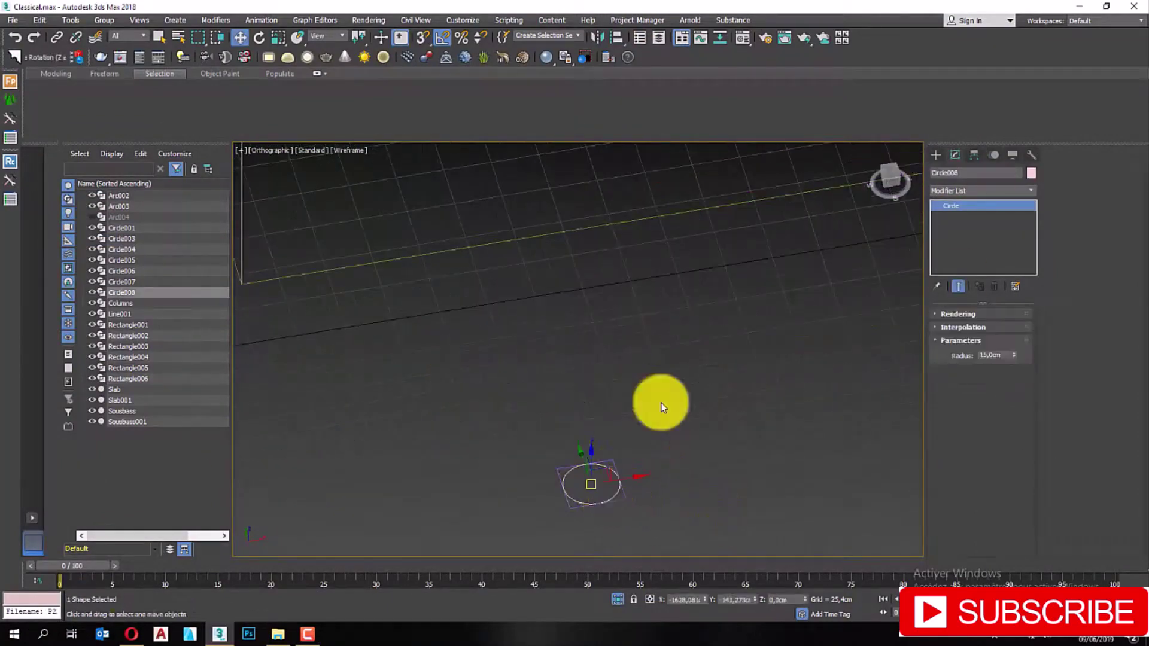
click(999, 190)
click(961, 197)
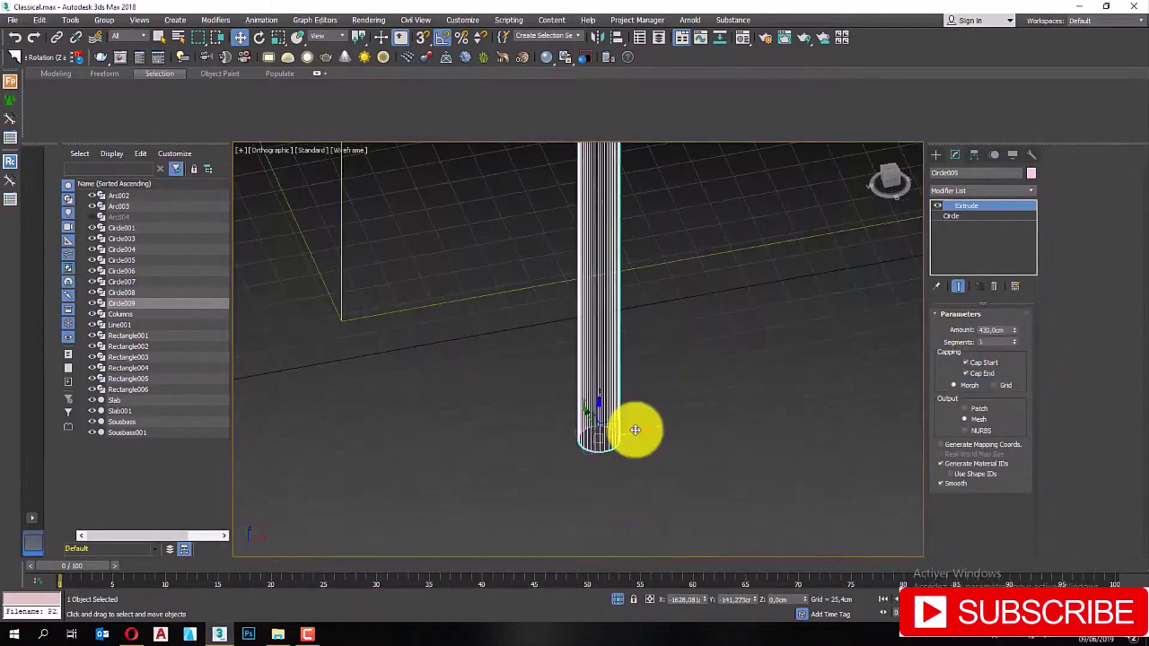
Extrude the small rectangle into a 430 cm pillar and lift the moulded ring to 365
click(632, 389)
click(999, 190)
click(957, 198)
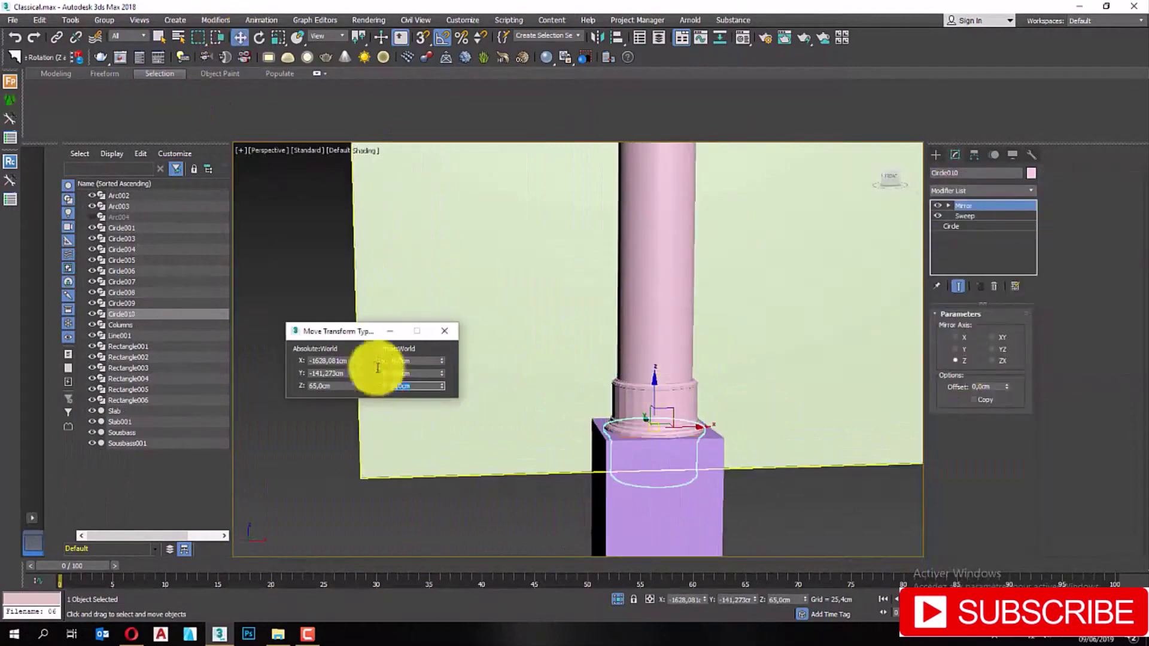
text(365)
key(Return)
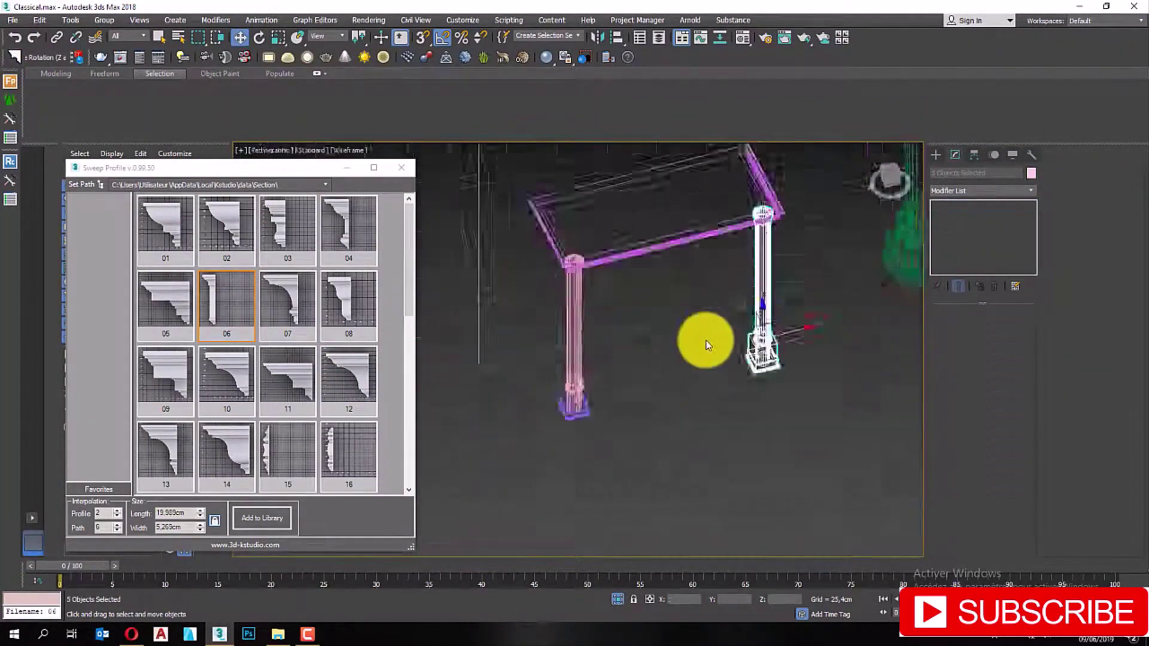
Consult the villa reference photo for the front-view rectangle outline
click(131, 634)
click(131, 634)
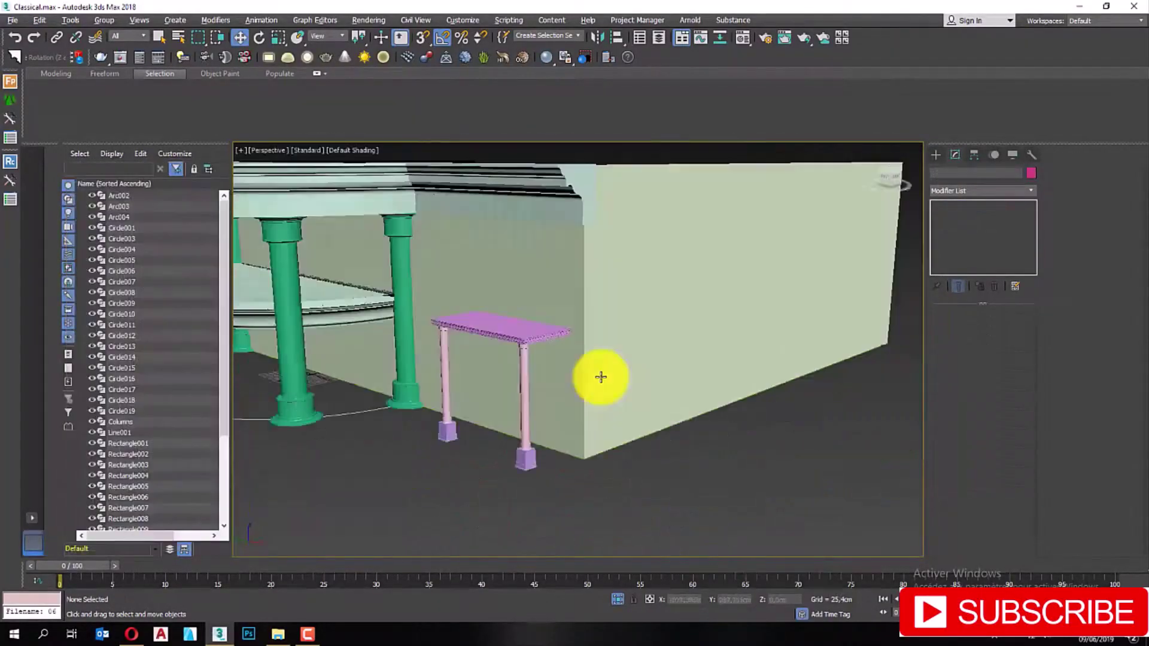
click(133, 635)
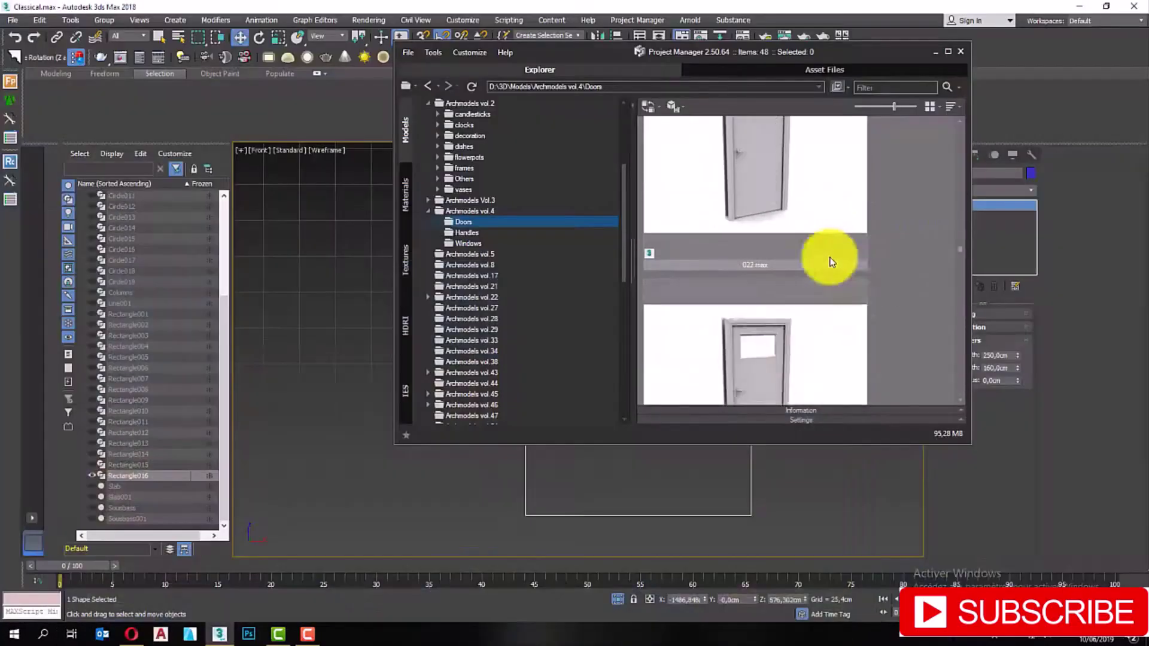
Bring the artpole_SK39L cornice model from Archmodels vol 4 into the scene and view it frontally
click(428, 211)
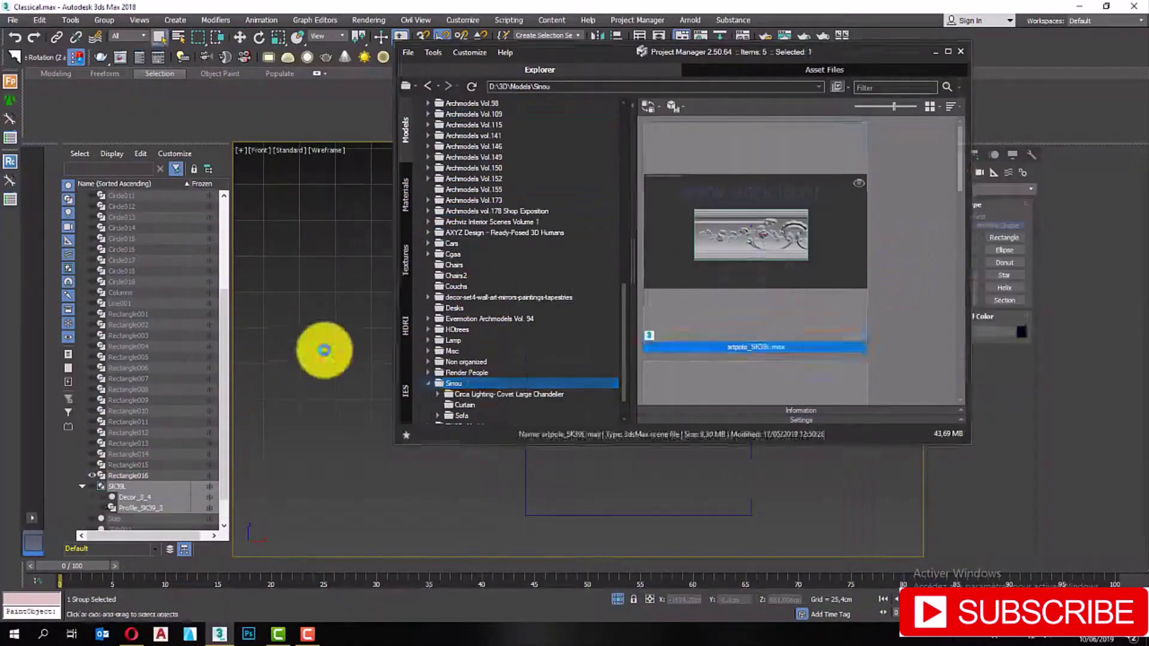
drag(324, 350, 538, 295)
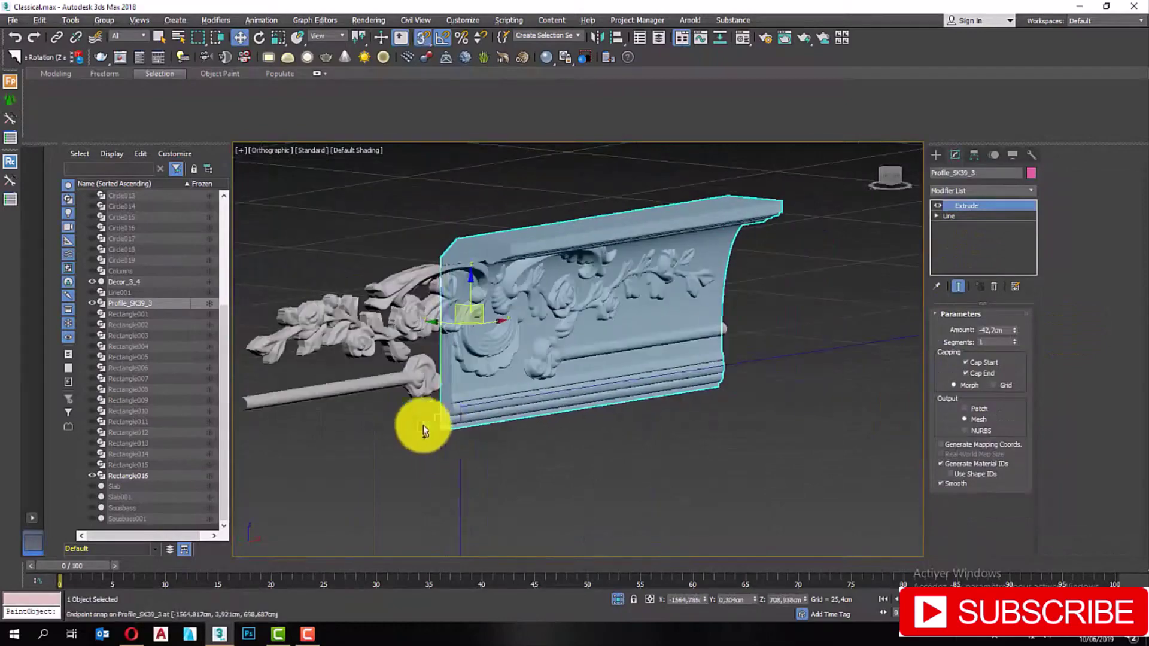
mouse_move(423, 431)
alt+middle_down()
mouse_move(715, 441)
mouse_move(902, 384)
alt+middle_up()
double_click(986, 330)
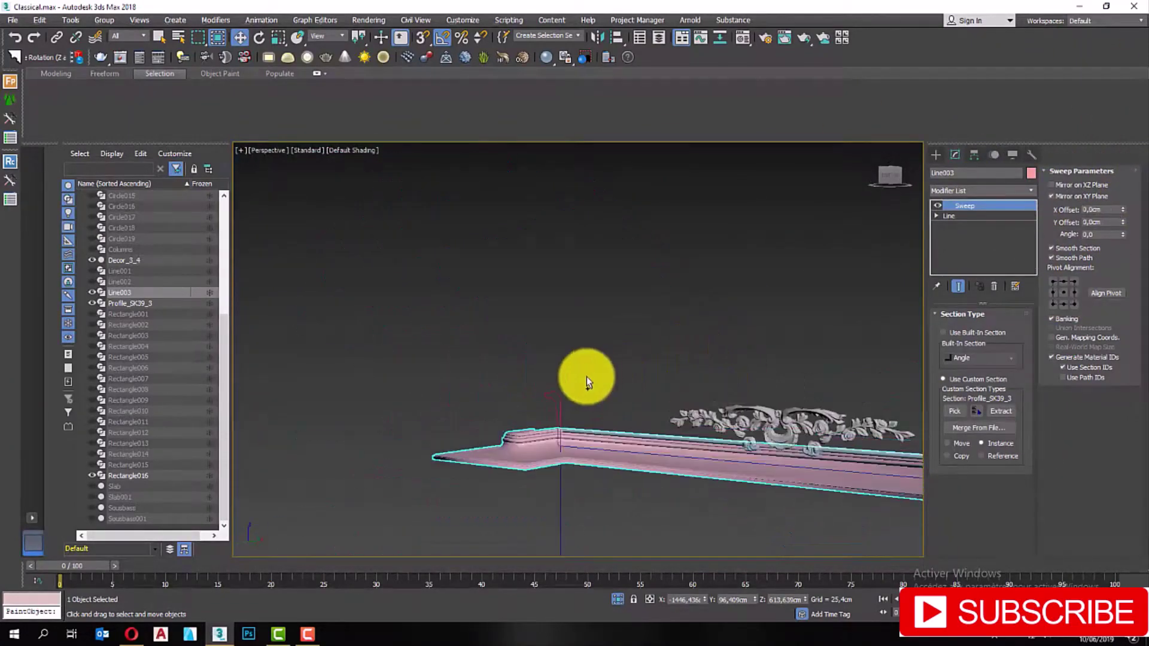
Sweep the P01 profile along the new window-surround line
alt+middle_drag(629, 424, 587, 479)
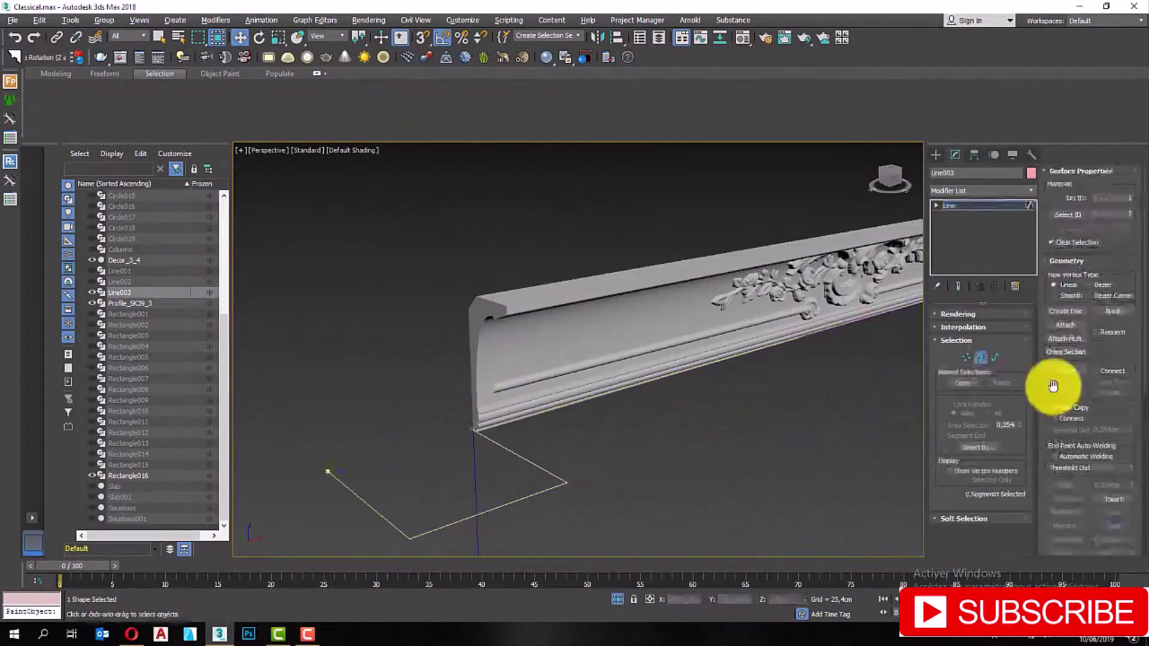
click(252, 293)
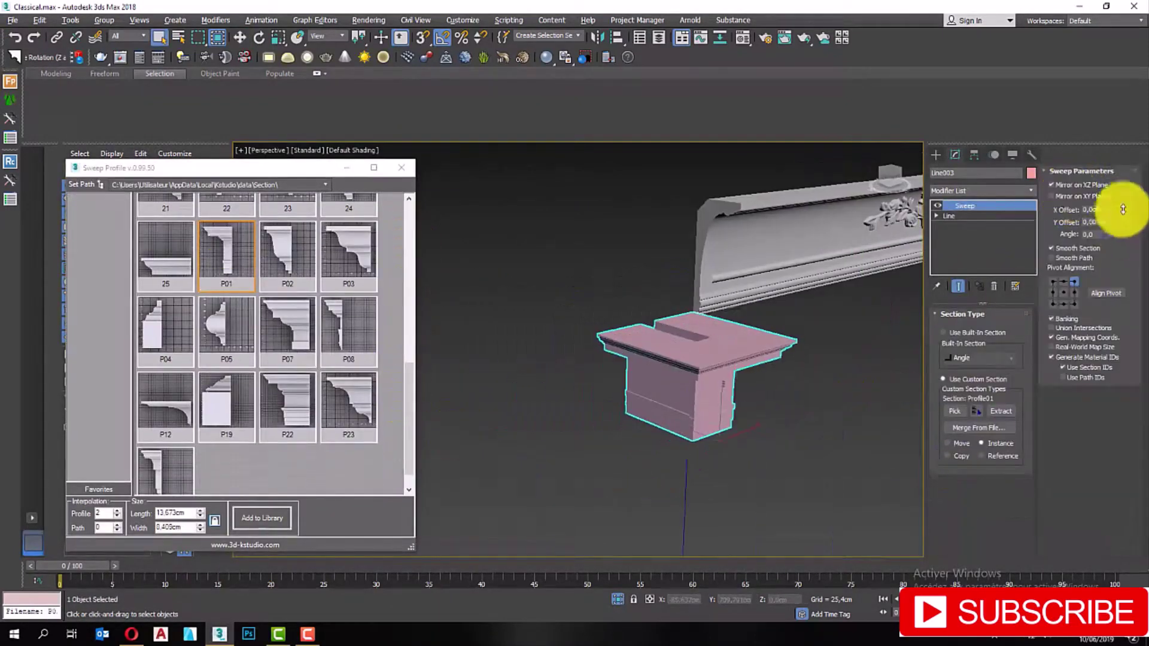
click(404, 174)
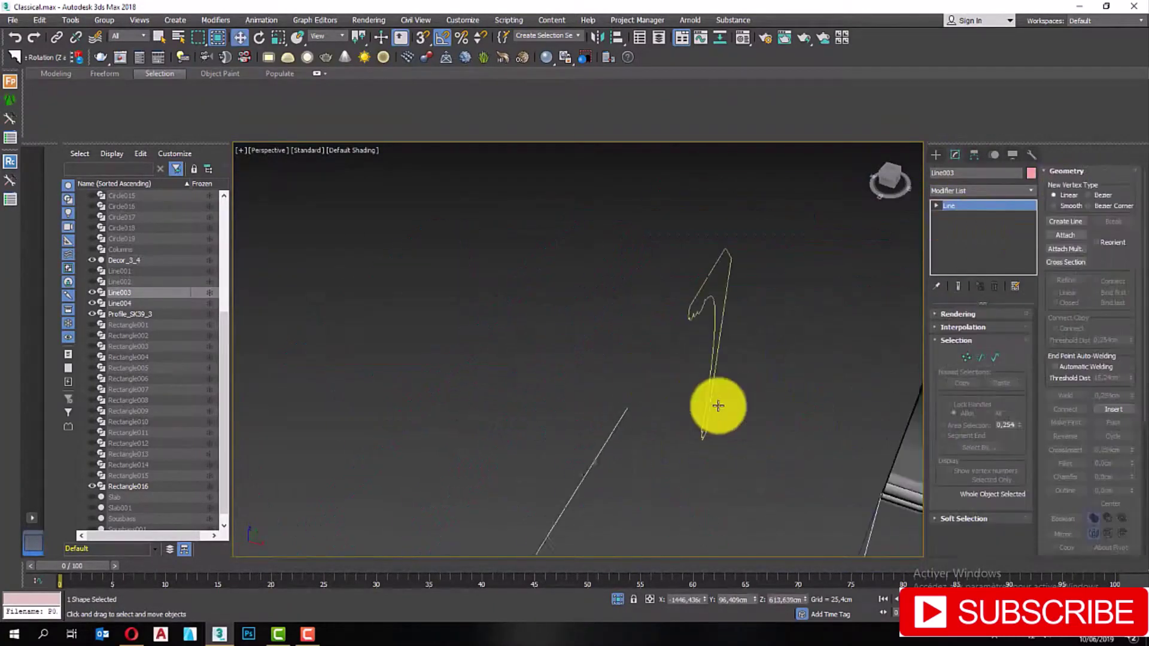
Adjust the Line005 moulding and open the Doors folder of the model library
click(988, 190)
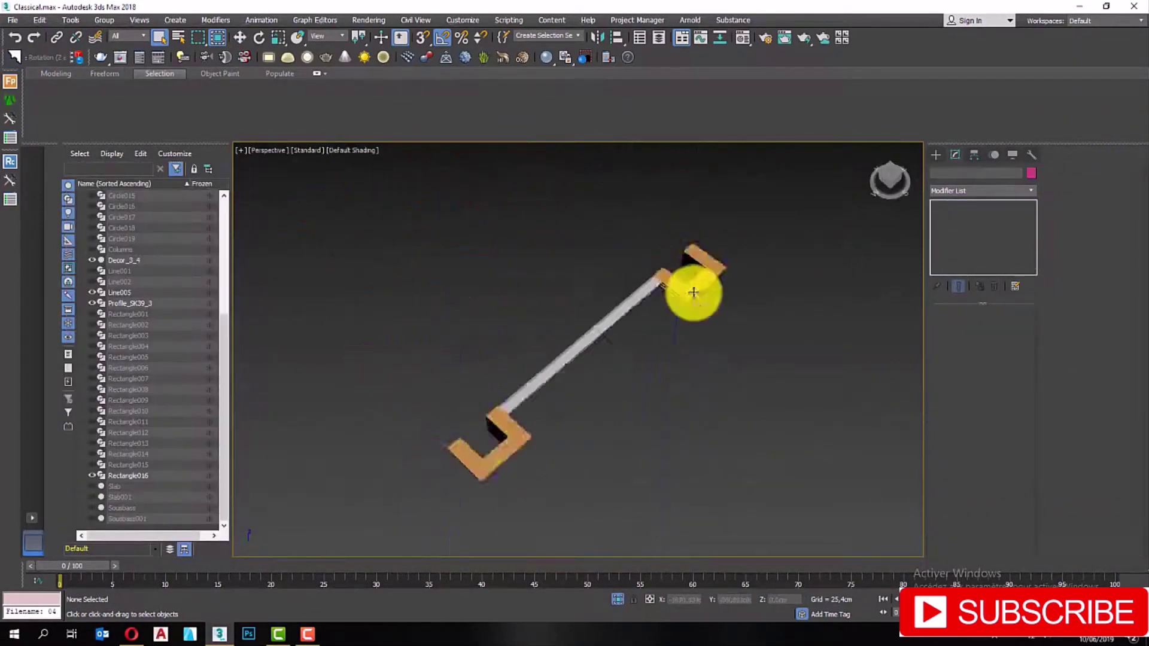
click(692, 292)
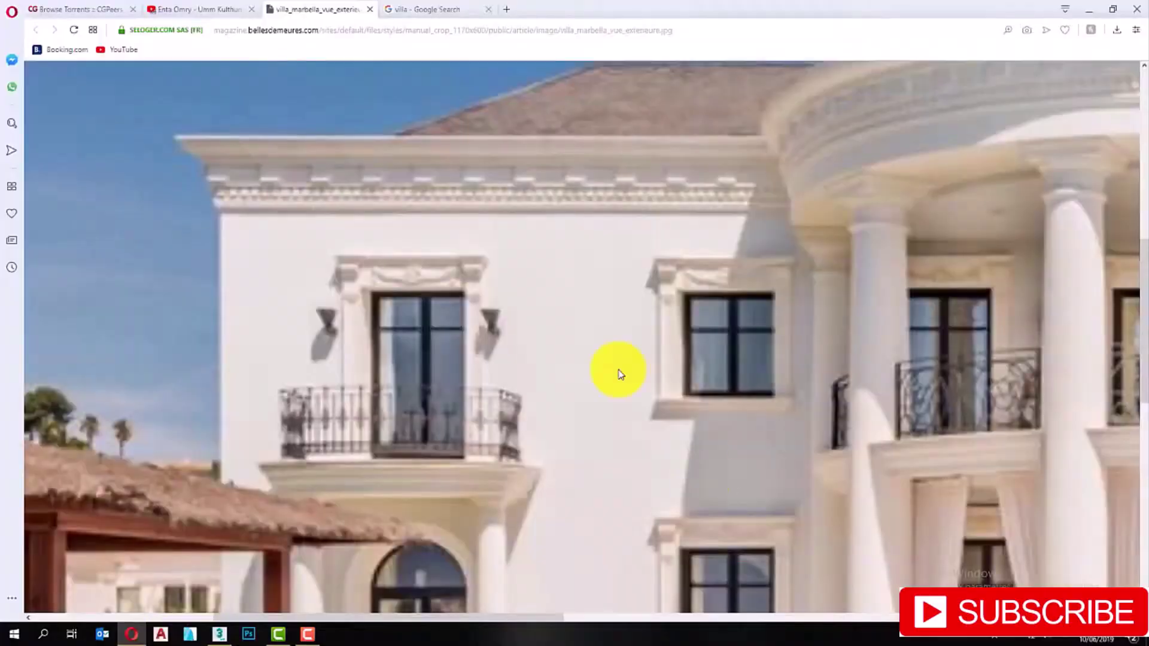
click(132, 634)
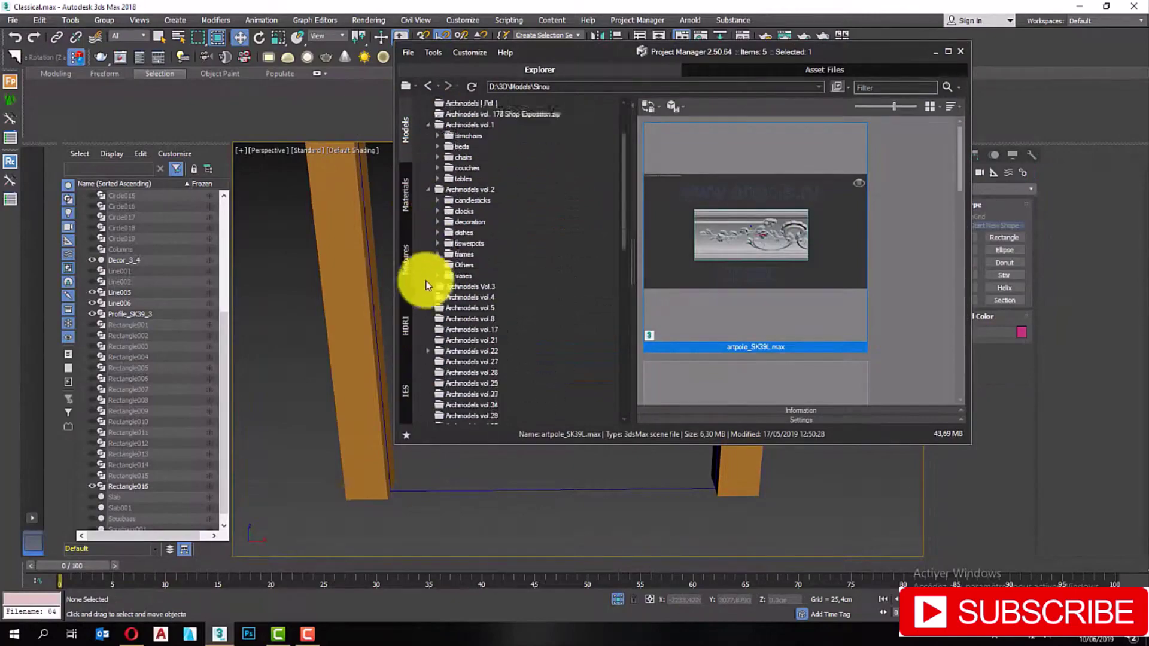
click(501, 179)
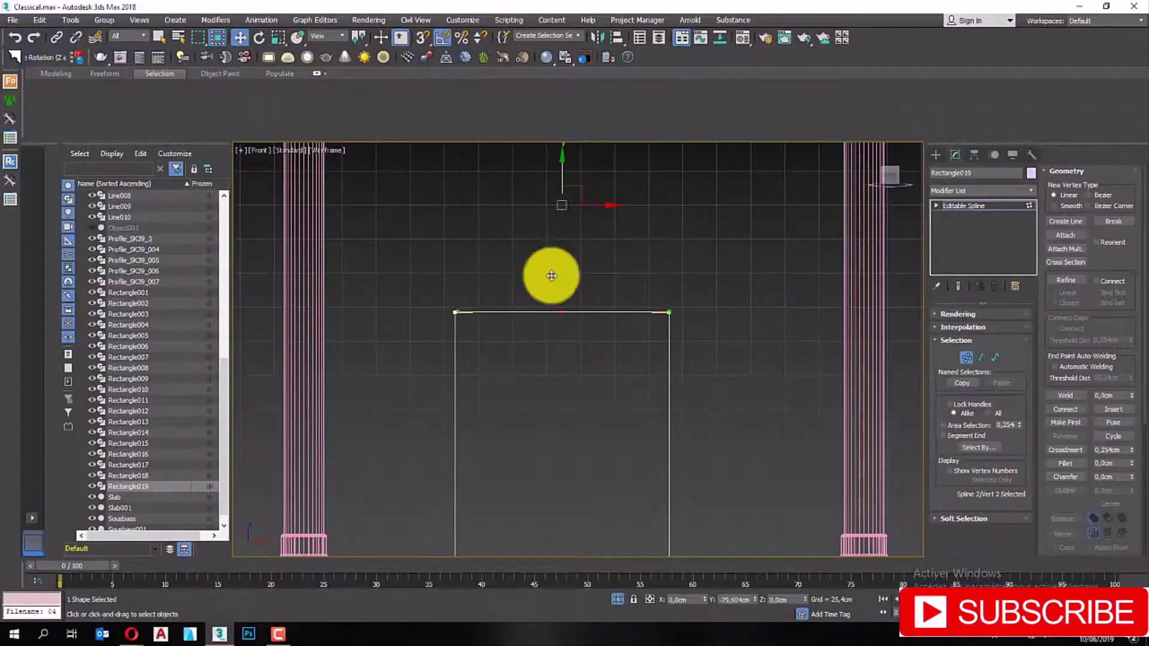
Replace the arch outline's sweep with profile 11 from the Sweep Profile library
click(15, 59)
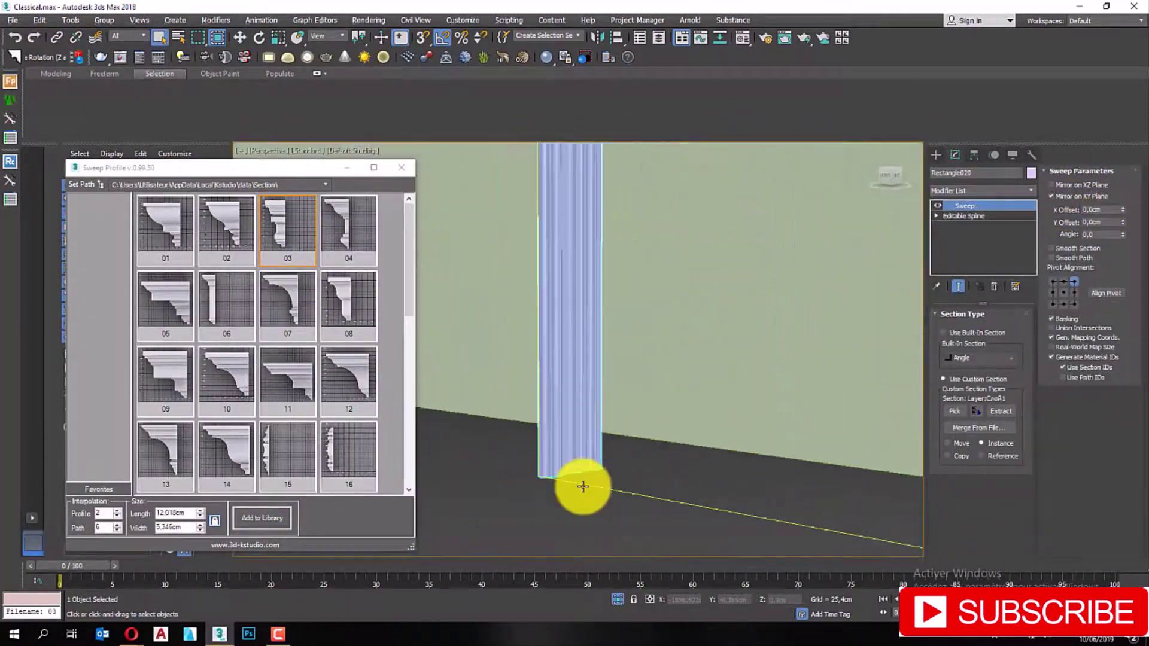
scroll(590, 248, down, 5)
scroll(590, 249, down, 3)
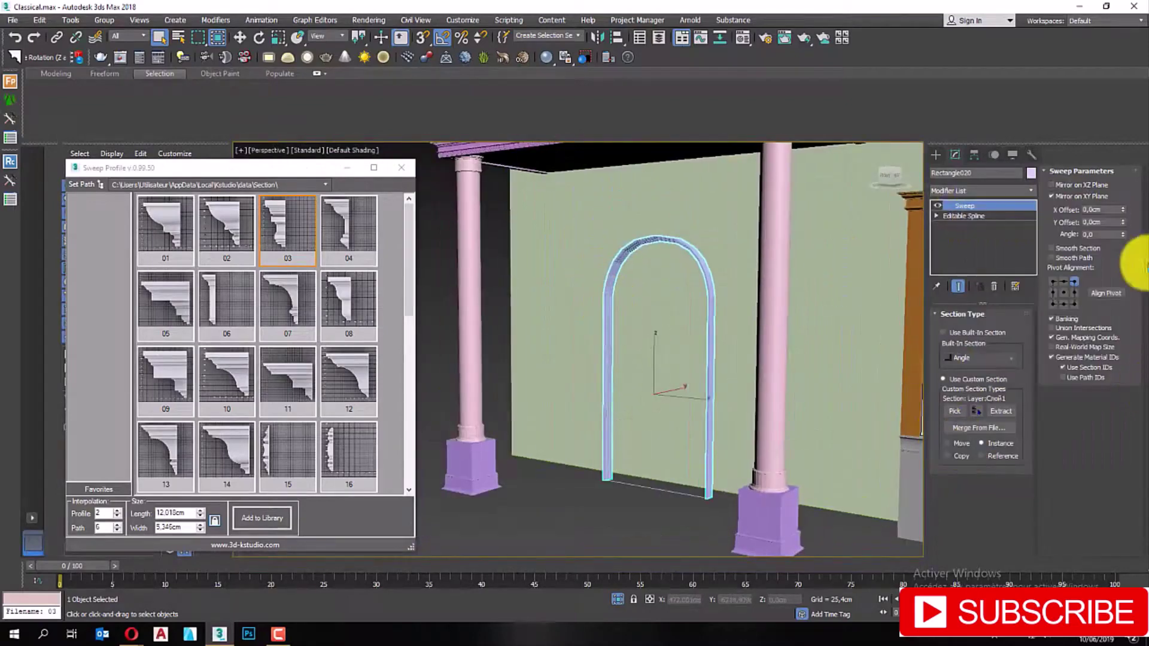
click(993, 286)
scroll(551, 411, up, 3)
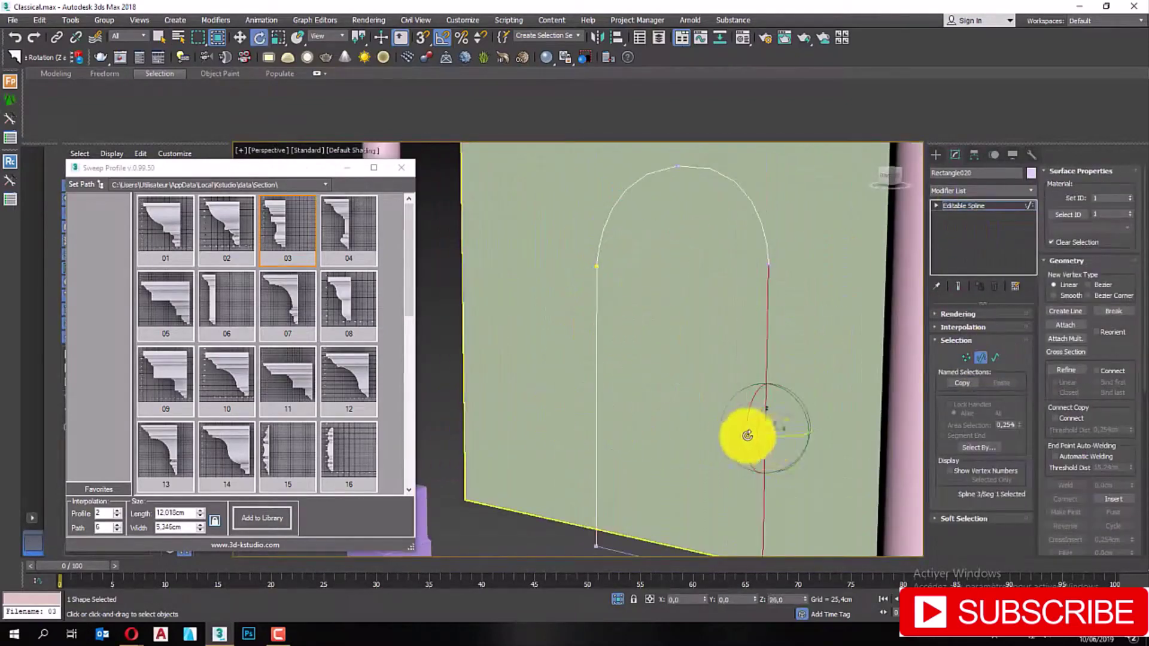
click(311, 377)
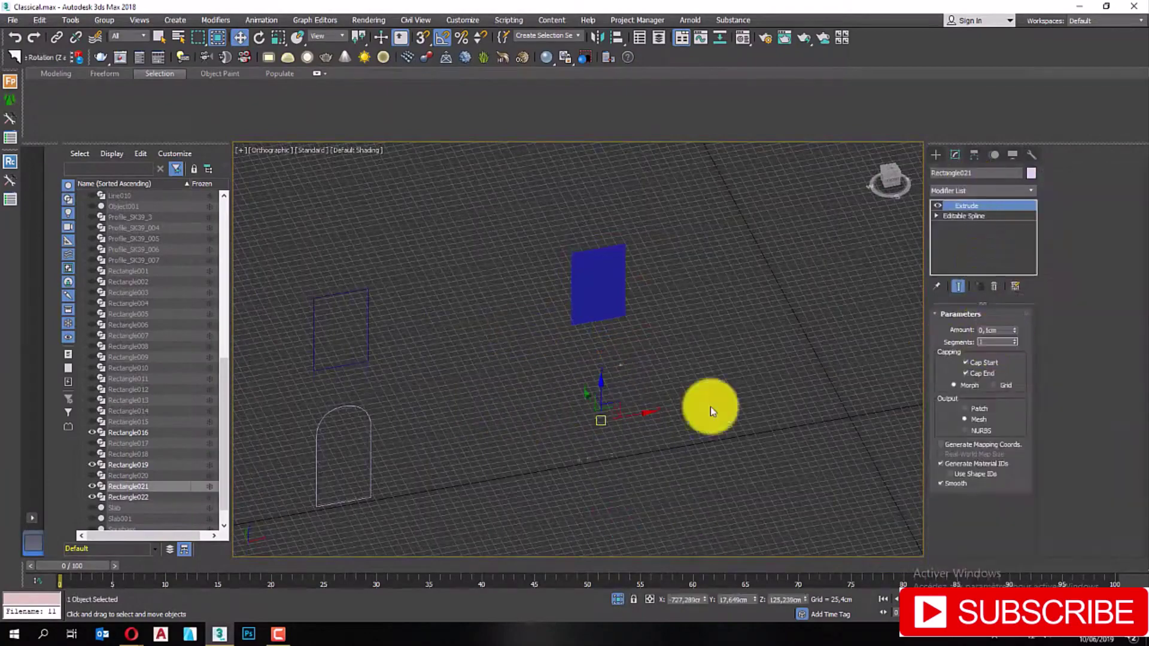
Convert the arched door panel to editable poly and connect new division edges
right_click(798, 353)
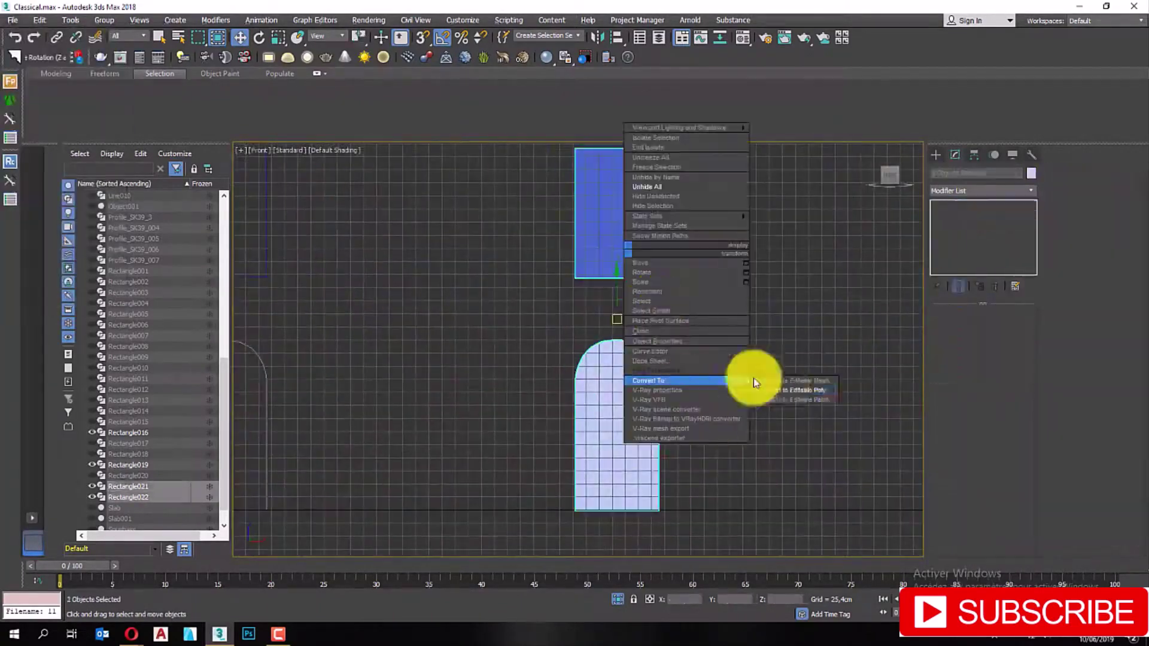
click(804, 390)
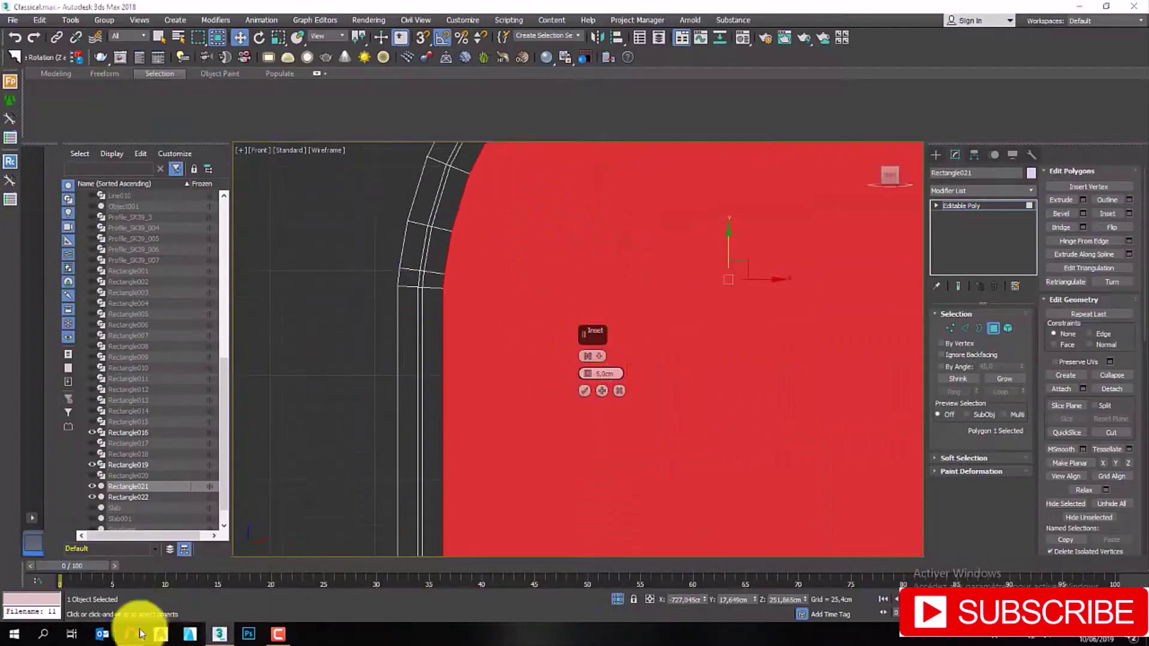
key(2)
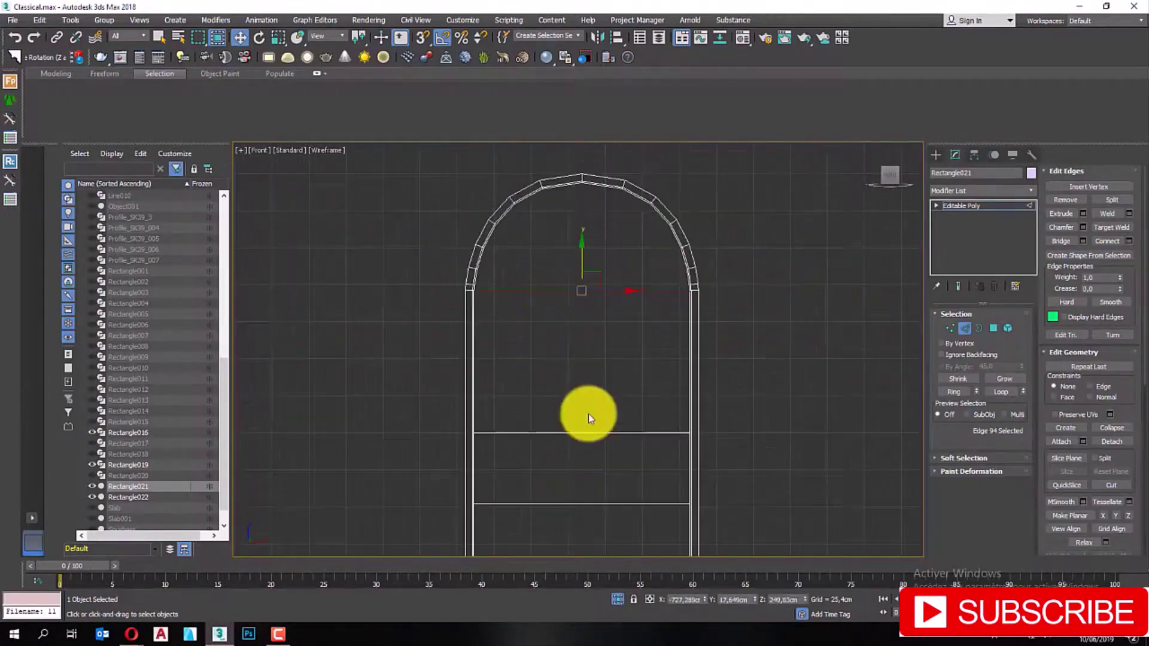
click(587, 432)
key(z)
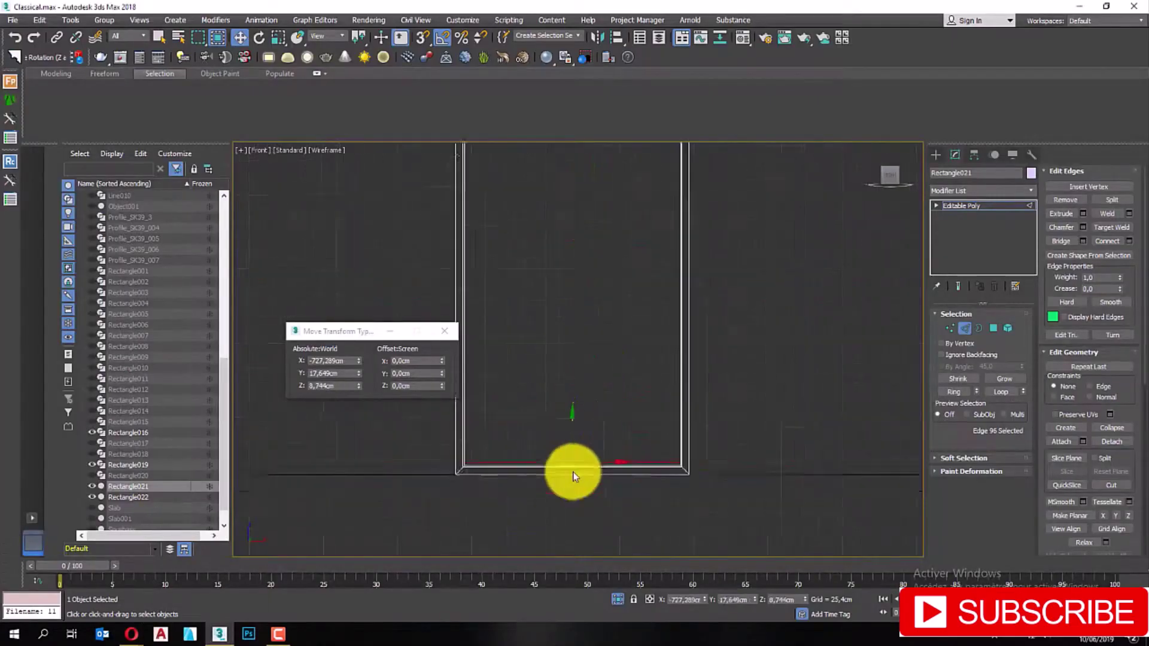
key(Return)
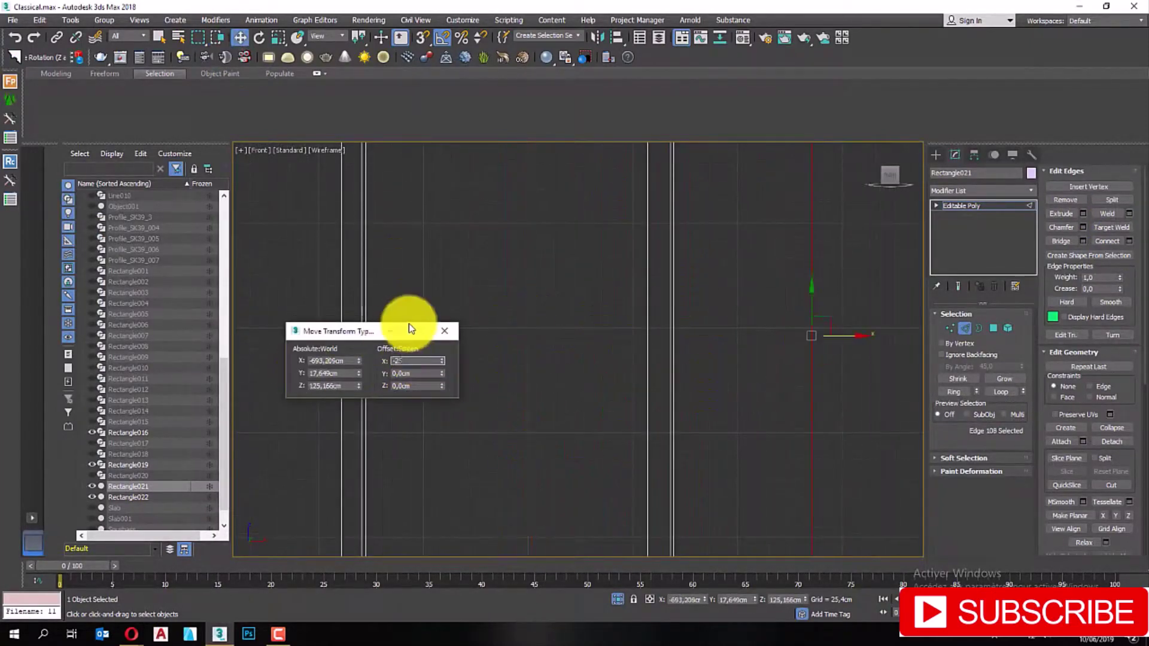
Adjust the door's bottom edge selection and check it in front view
scroll(628, 234, down, 5)
alt+middle_drag(687, 367, 441, 451)
scroll(728, 400, up, 5)
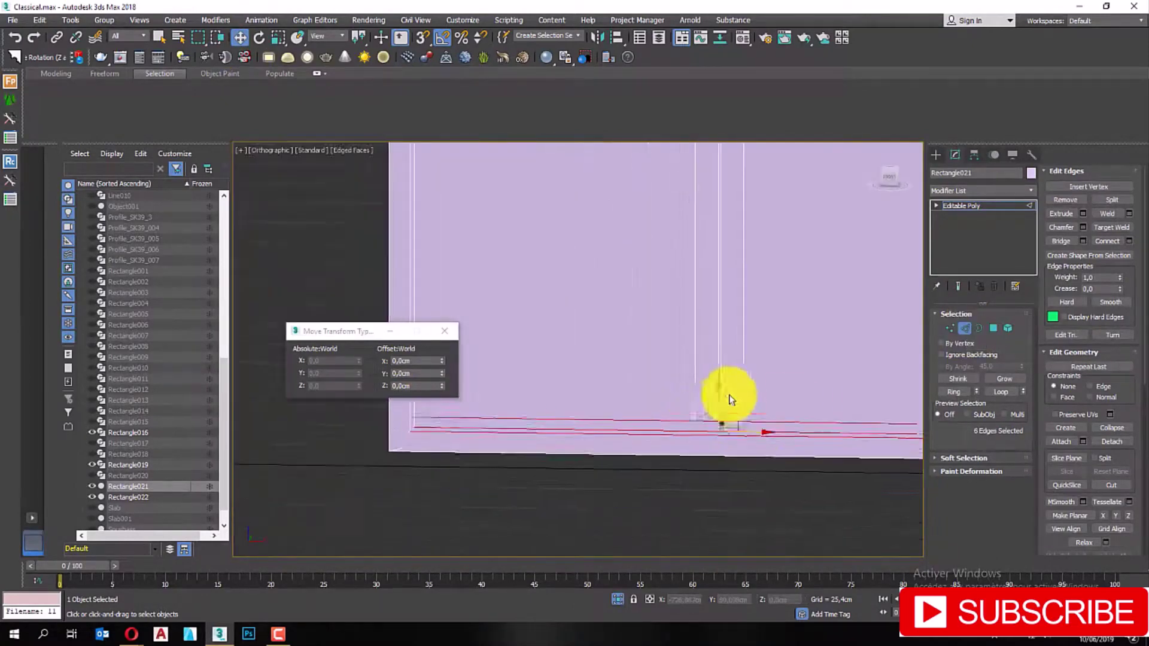
alt+click(614, 444)
alt+middle_drag(654, 441, 507, 394)
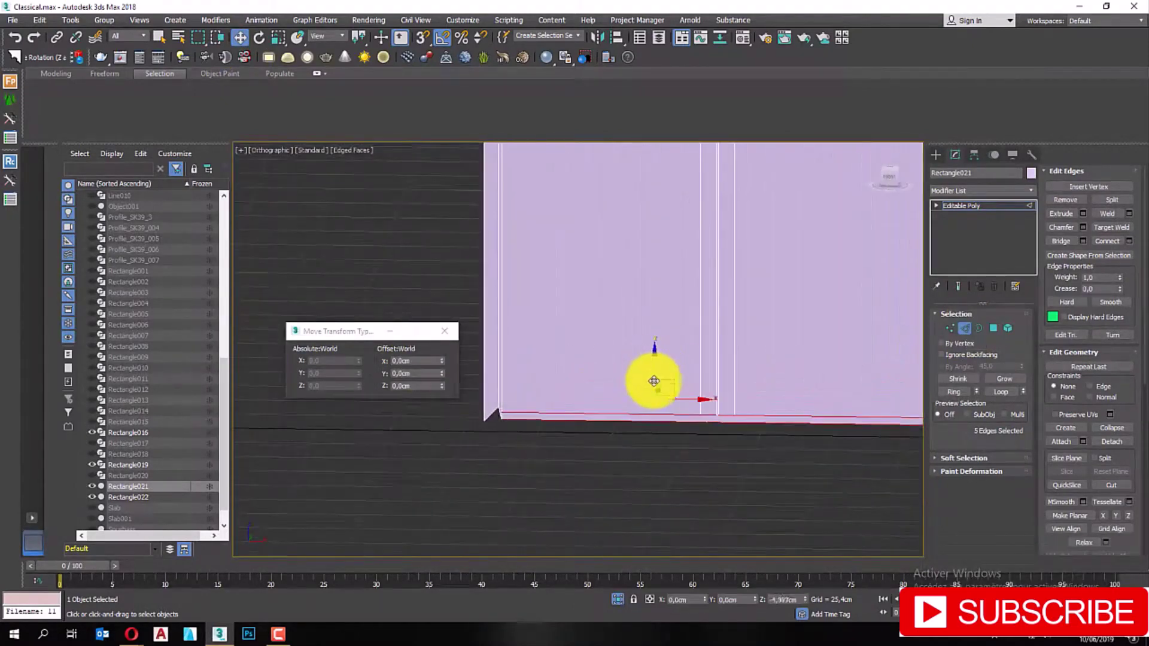
key(f)
key(ctrl+z)
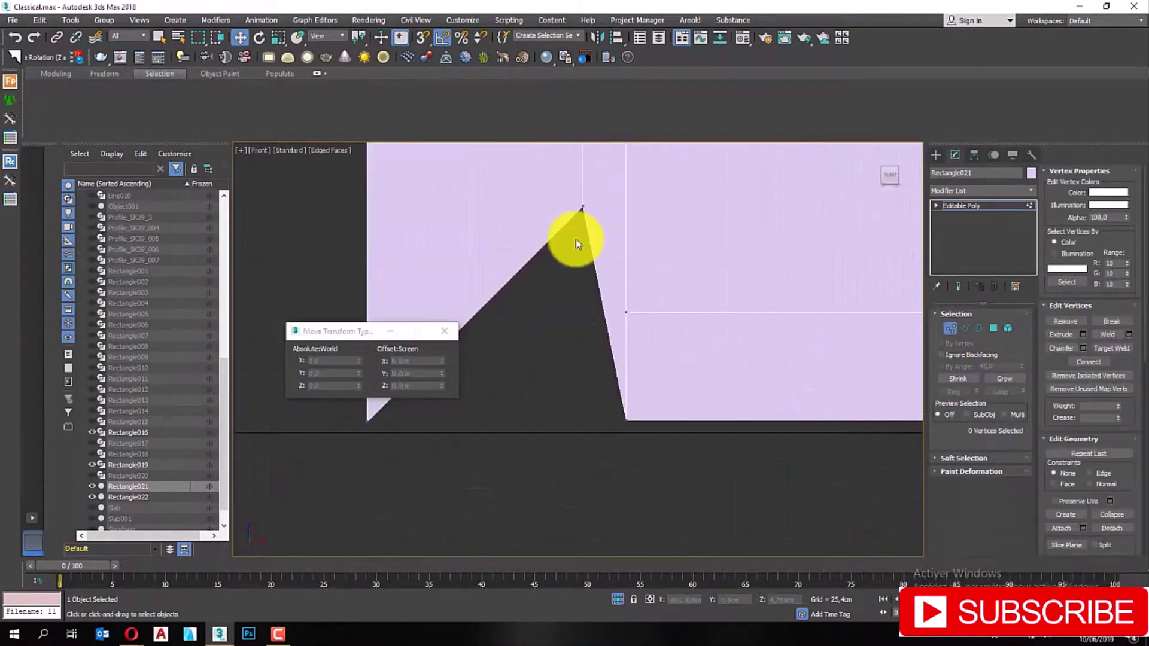
Select the arched door's frame polygons
key(2)
alt+middle_drag(571, 394, 766, 293)
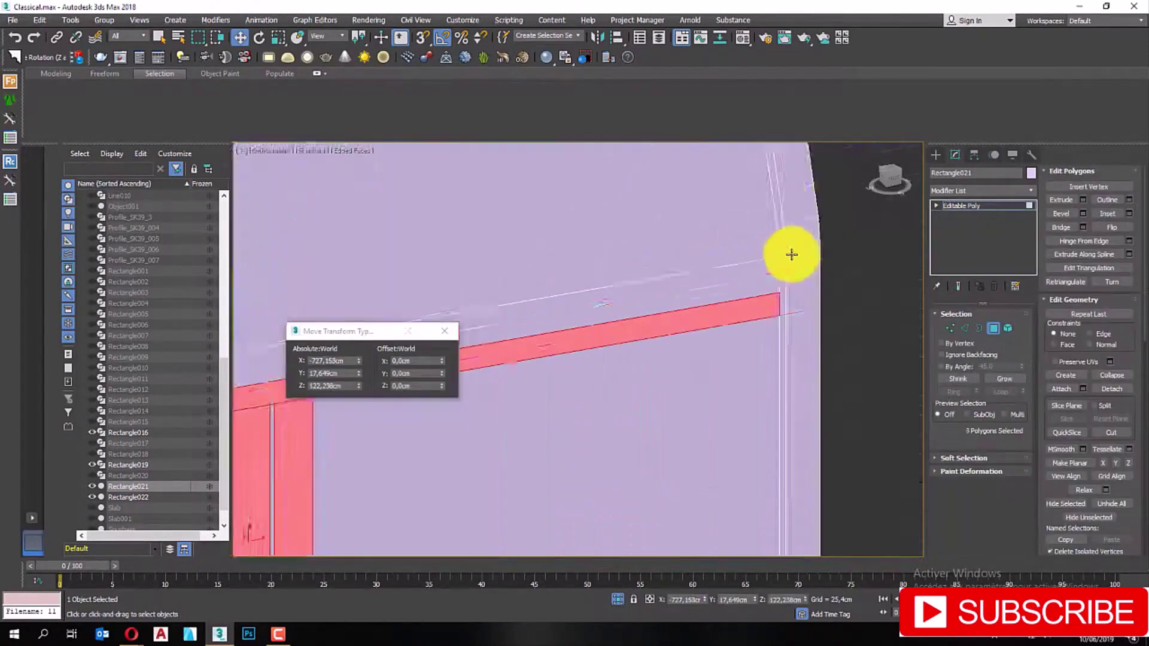
click(679, 329)
mouse_move(680, 328)
alt+middle_down()
mouse_move(744, 269)
mouse_move(598, 281)
alt+middle_up()
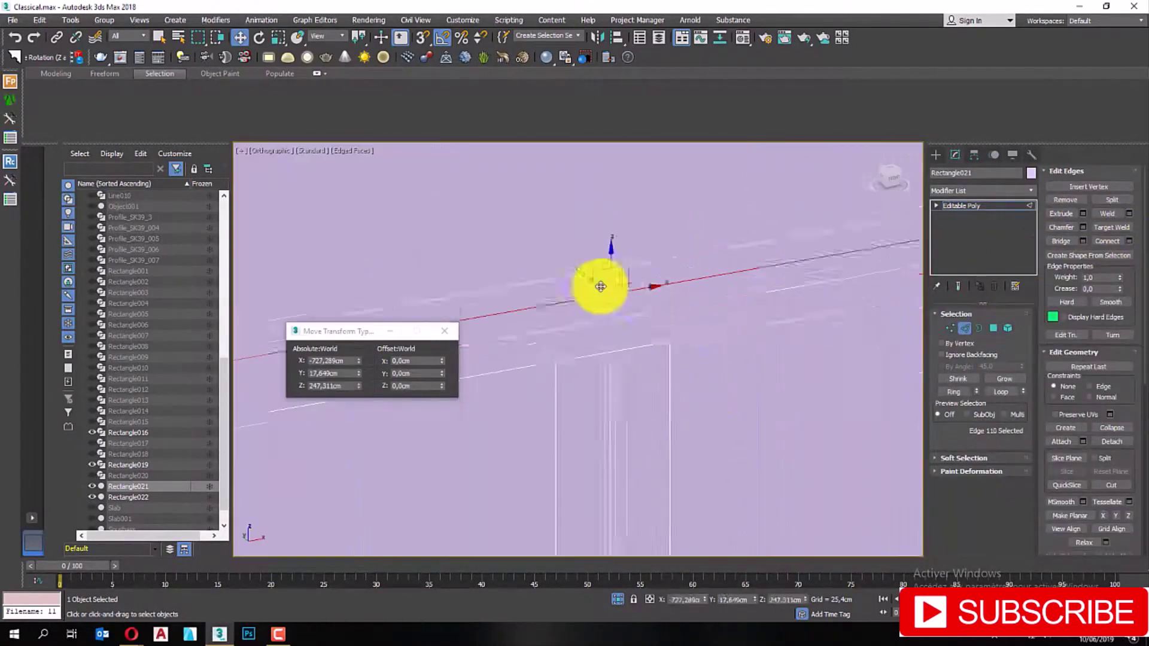
key(4)
alt+middle_drag(661, 319, 557, 339)
ctrl+click(558, 339)
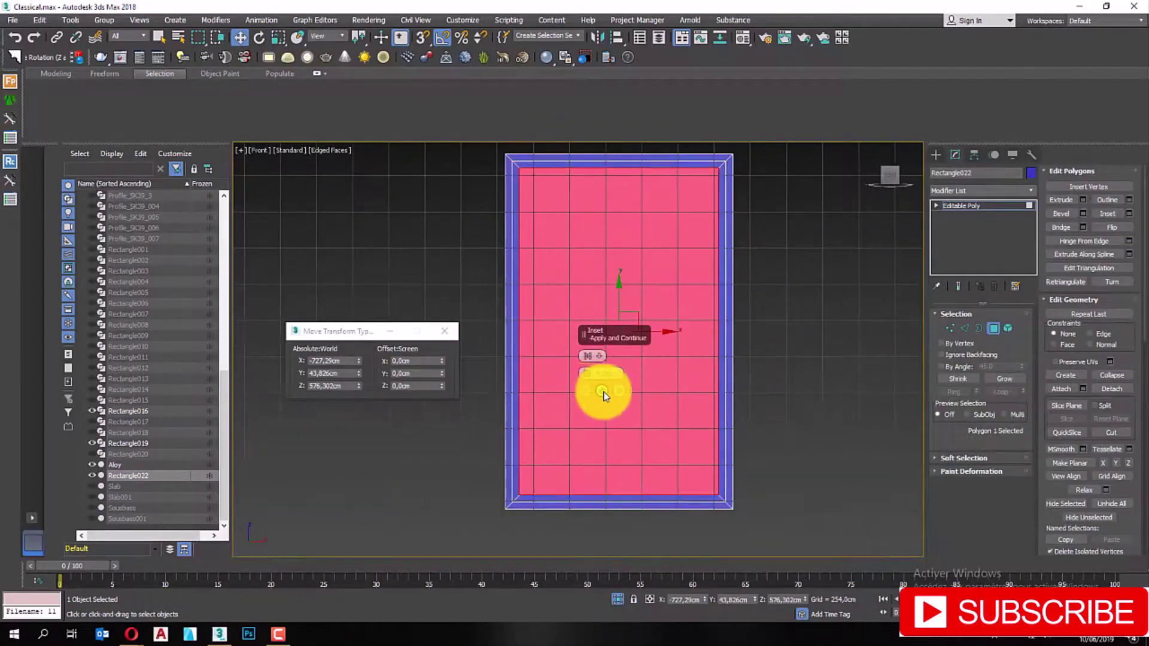
Inset the window face and connect edges to form its crossbars
click(602, 392)
key(2)
click(584, 409)
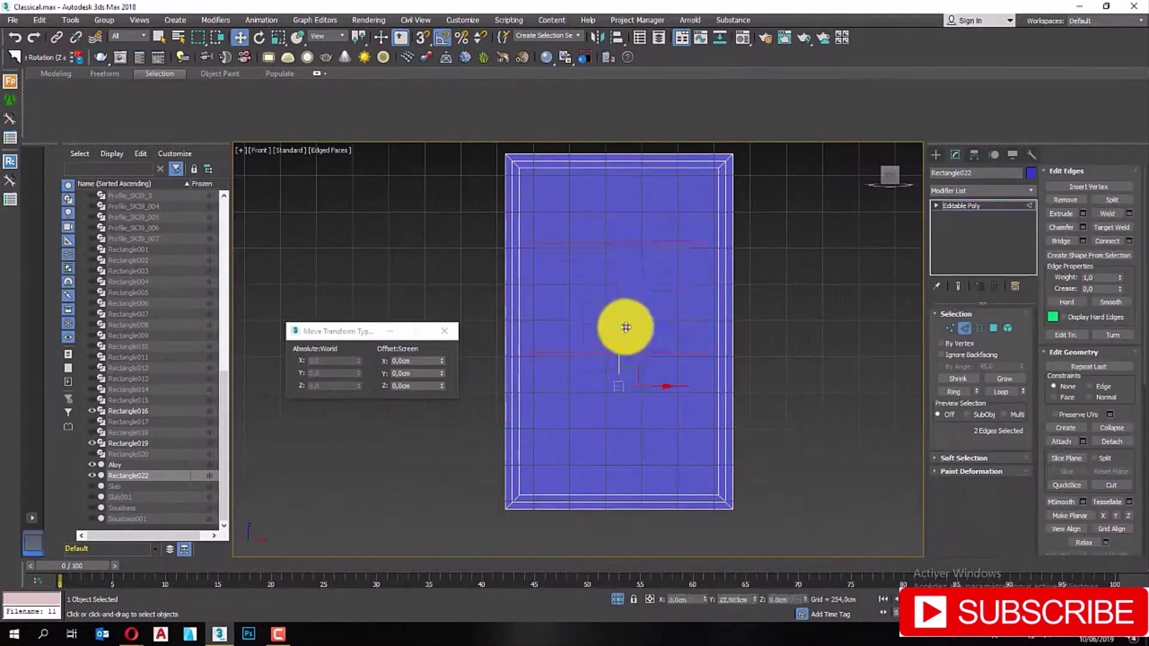
scroll(634, 294, up, 5)
scroll(635, 280, down, 5)
key(ctrl+shift+e)
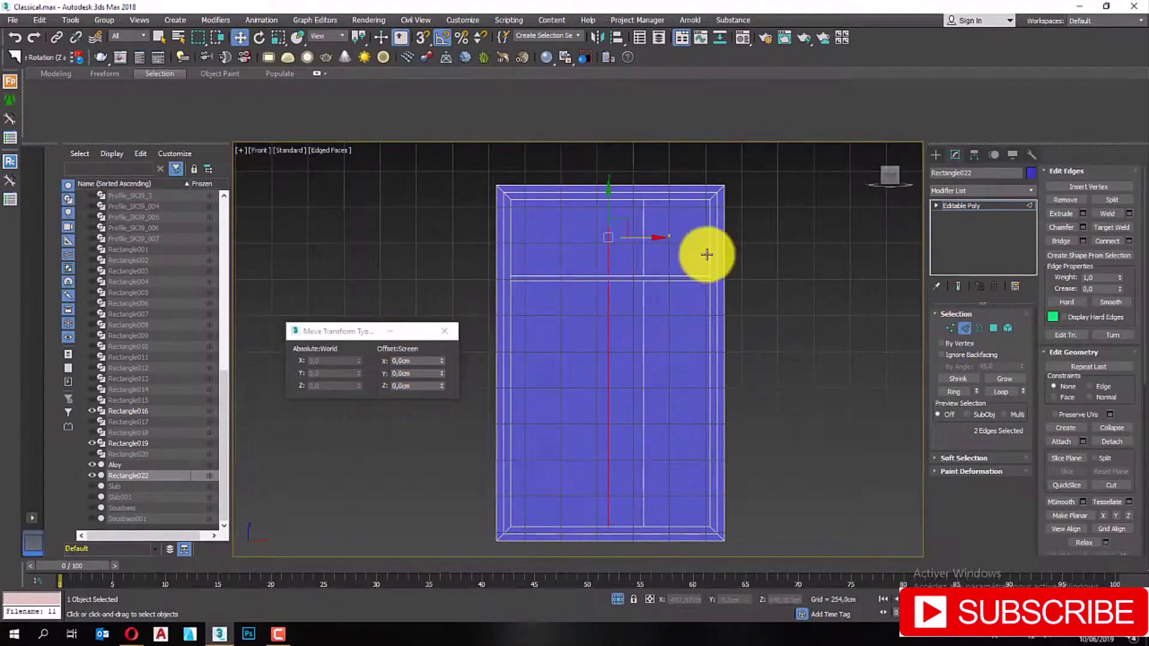
Detach the four window panes as a separate Glass001 object
key(4)
alt+middle_drag(706, 254, 628, 239)
scroll(628, 238, up, 5)
middle_drag(341, 187, 610, 379)
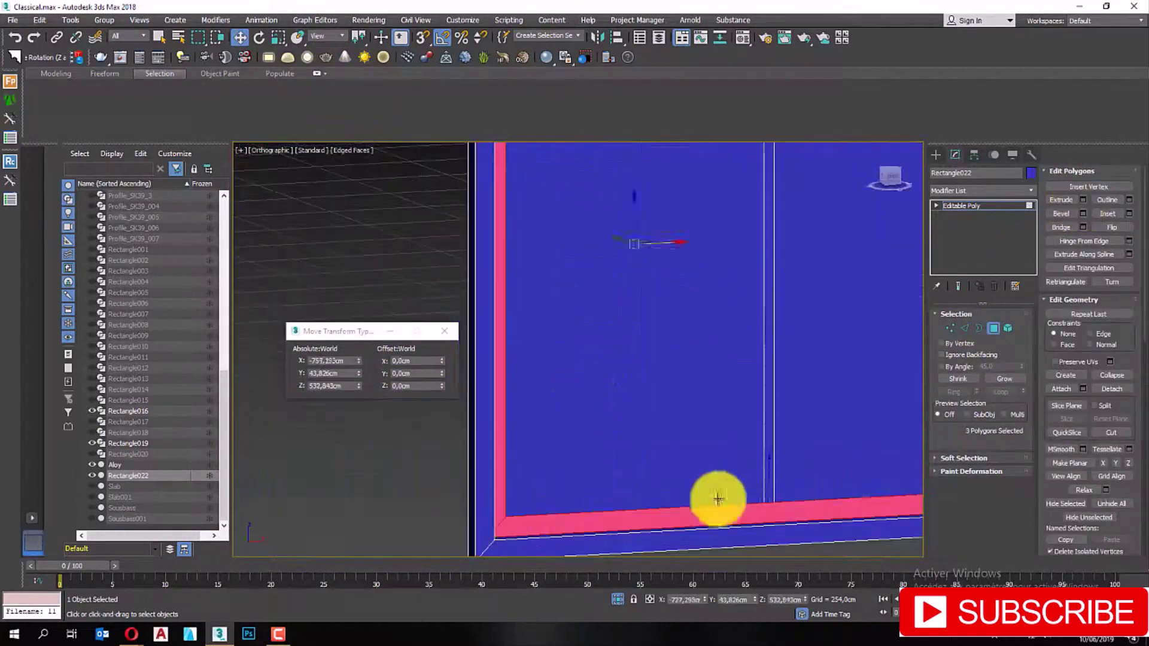
scroll(718, 499, down, 5)
key(ctrl+i)
scroll(590, 385, up, 3)
text(Glass)
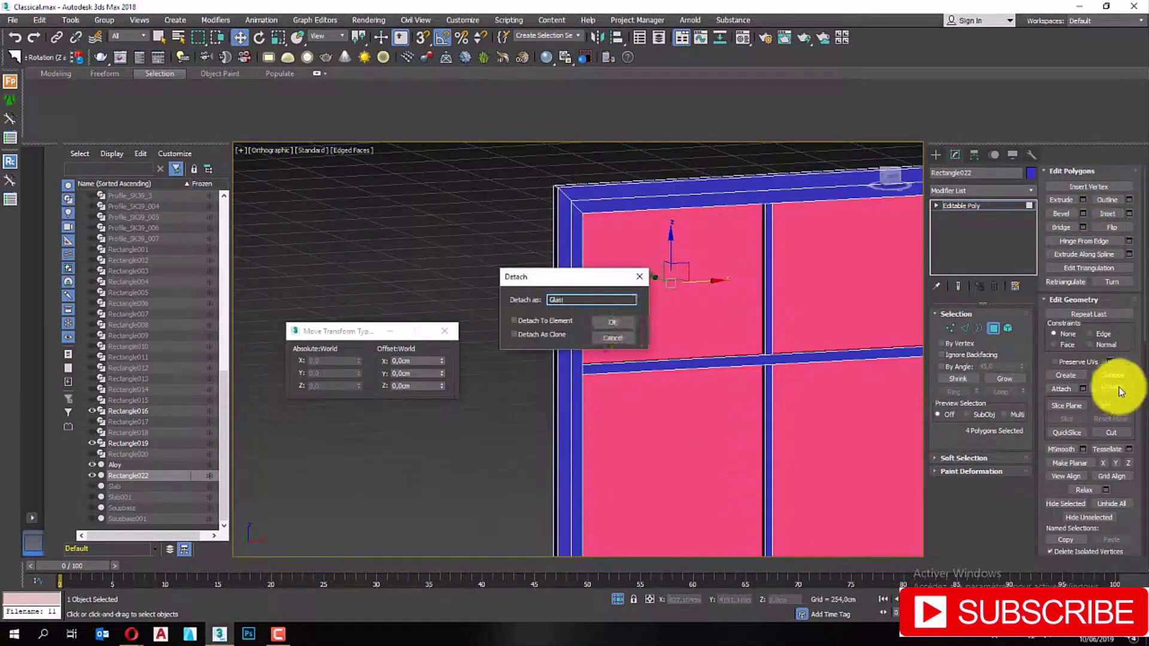
key(Return)
Align the window into the facade opening and extrude the arched Rectangle025 shape
scroll(713, 313, down, 5)
scroll(569, 234, up, 5)
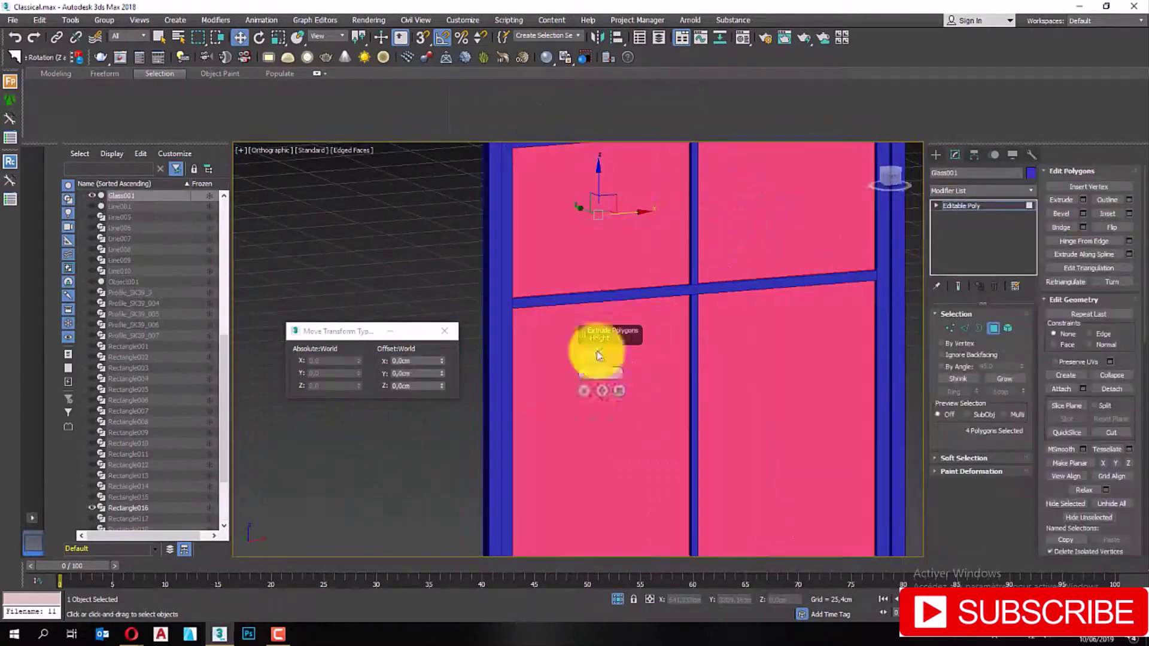
scroll(598, 355, down, 5)
key(f)
scroll(513, 389, down, 3)
key(alt+a)
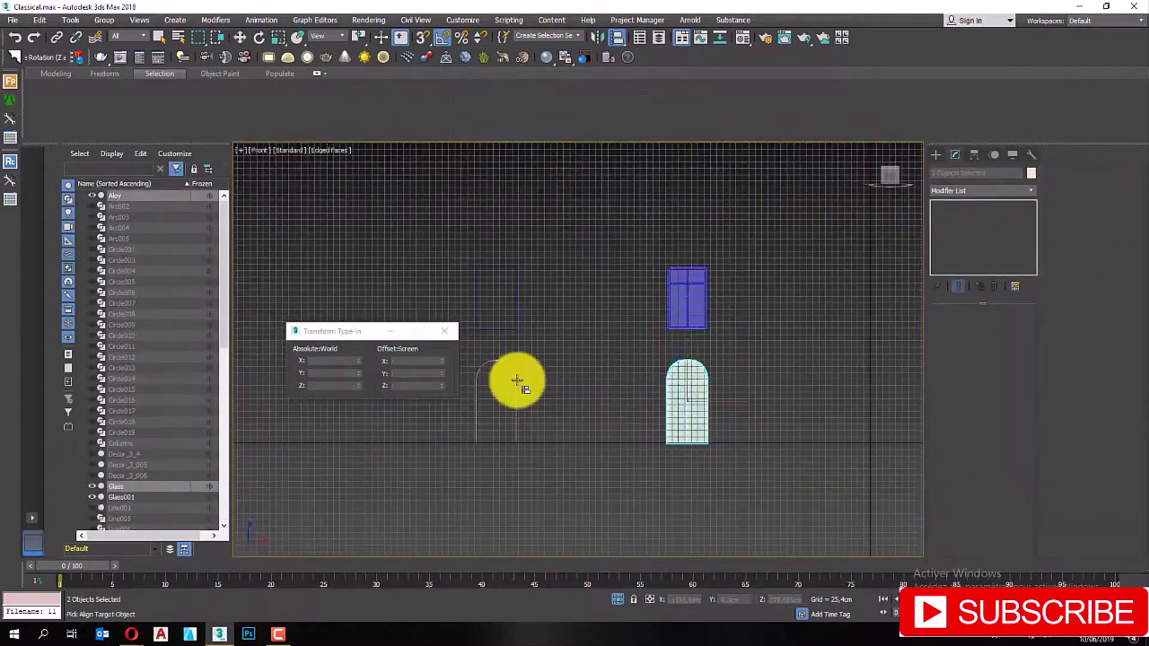
click(746, 366)
key(F3)
scroll(692, 302, up, 3)
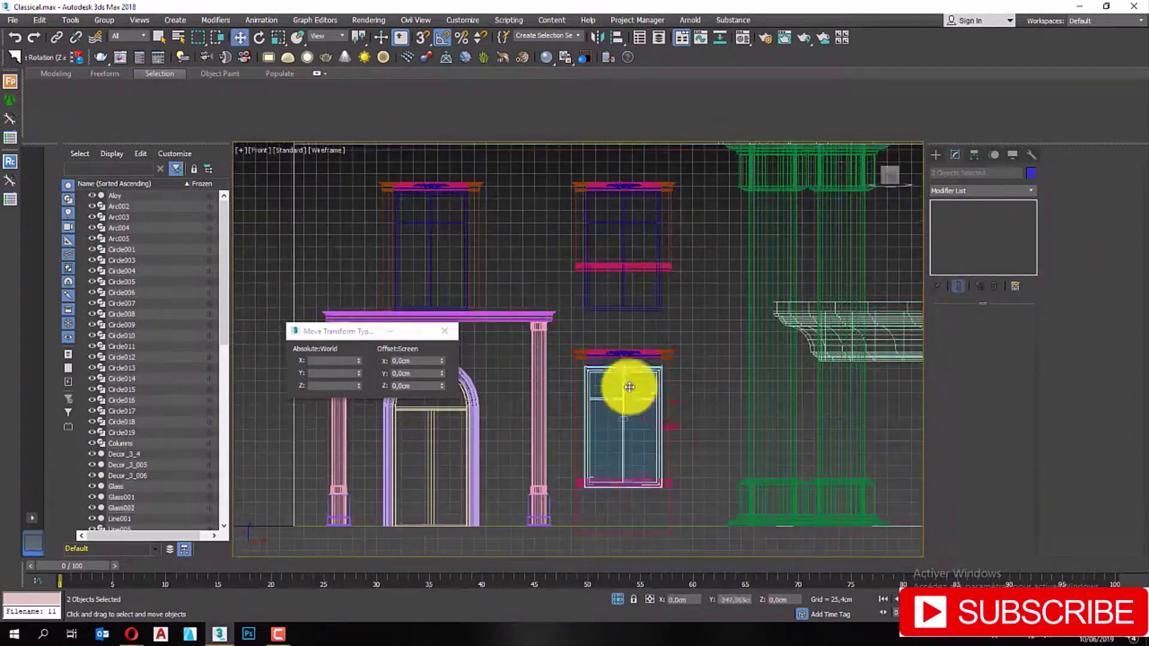
scroll(623, 384, up, 3)
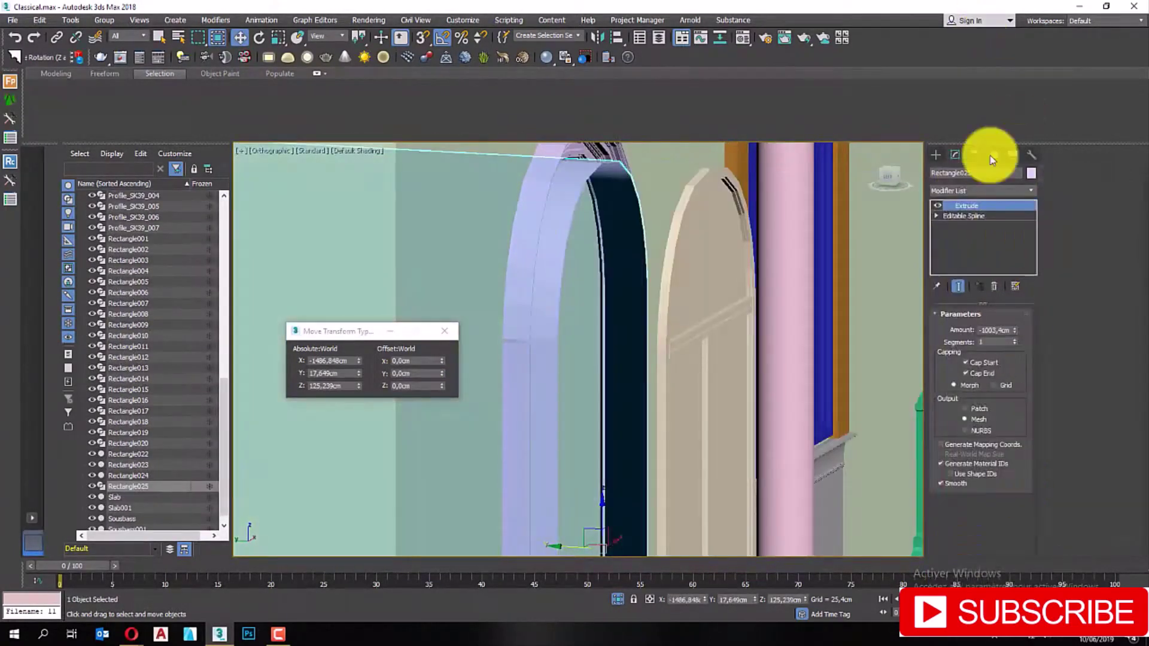
click(968, 193)
click(952, 254)
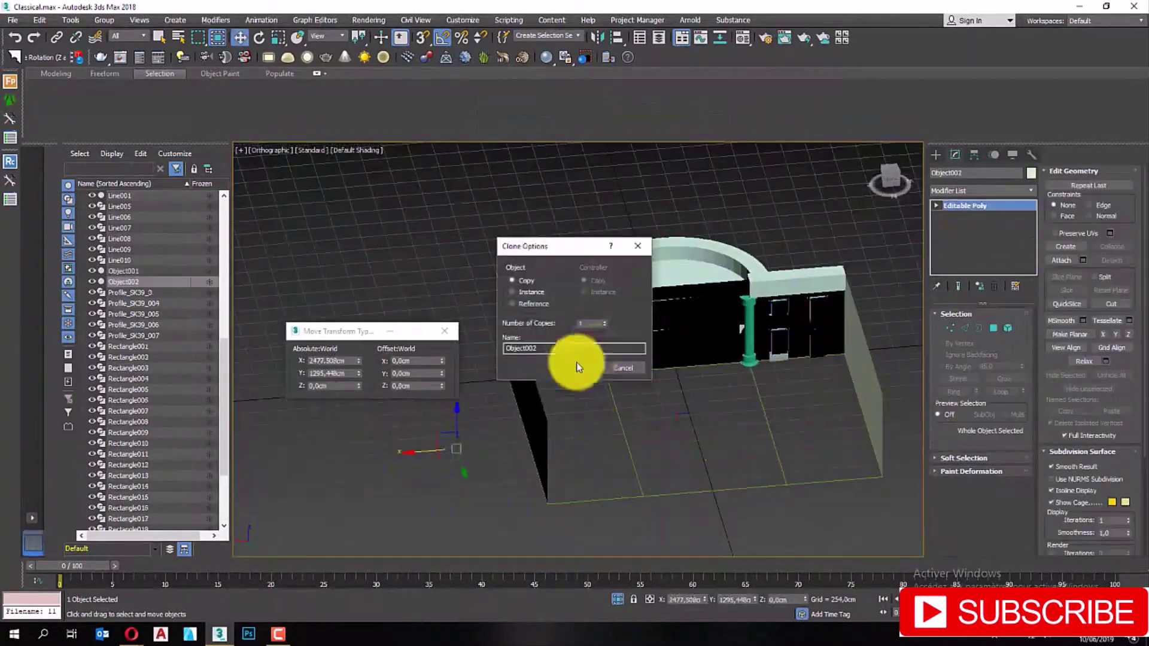
Clone the framed window (Glass010–012, Decor_3_013–015) into the bays on both facade floors
click(577, 366)
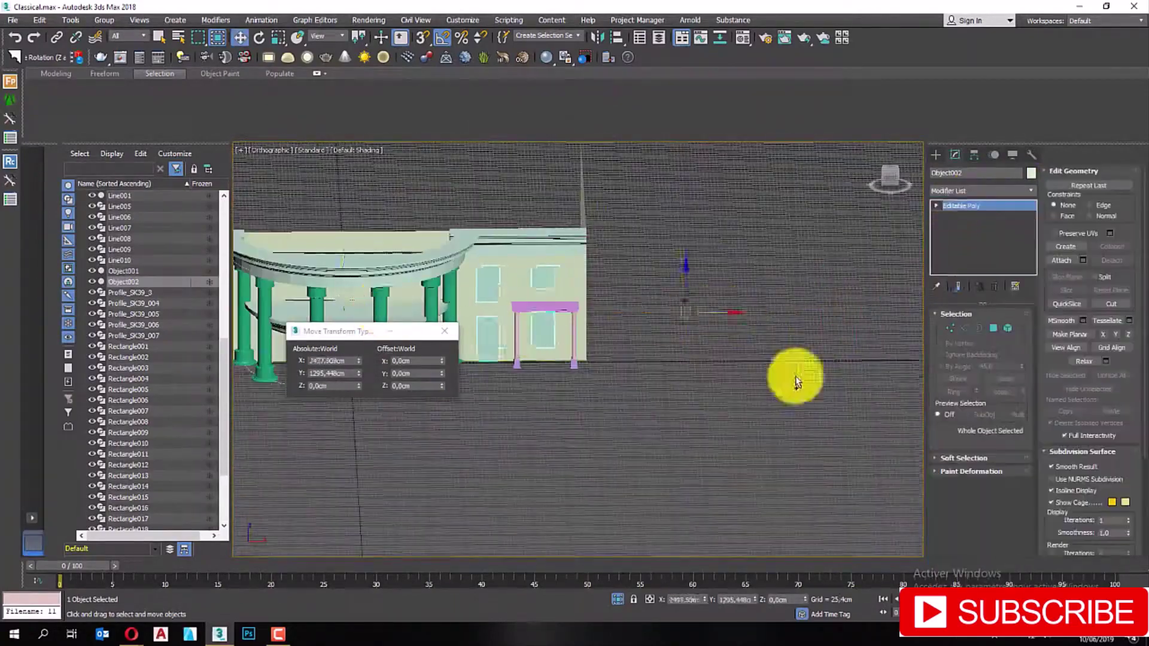
click(970, 192)
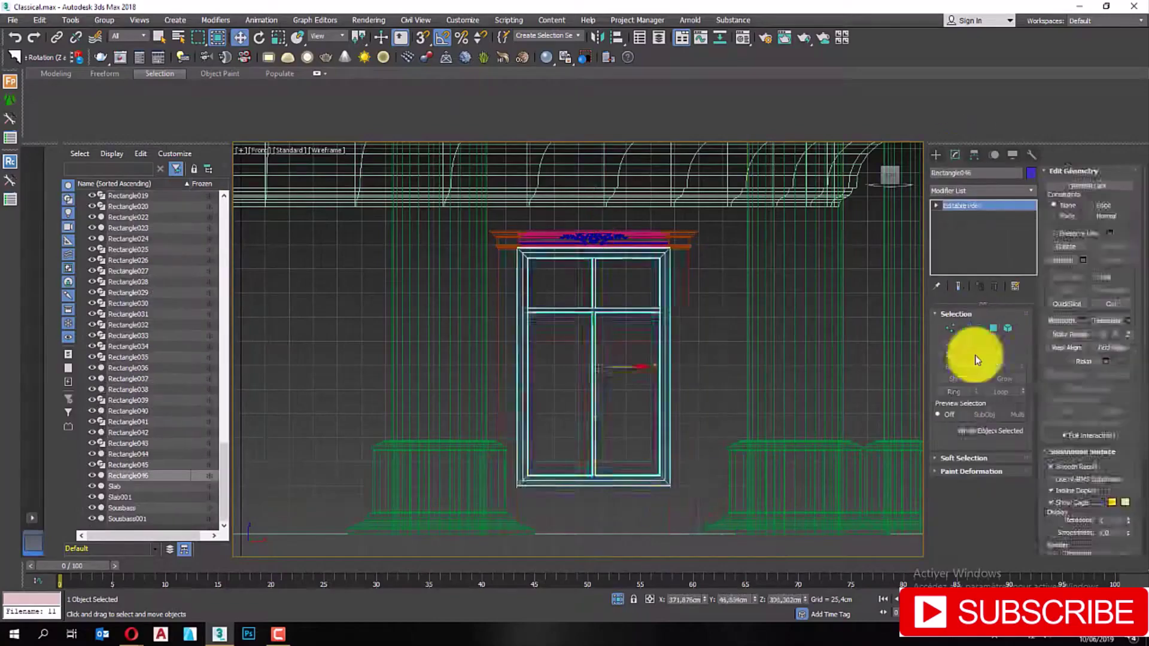
click(637, 487)
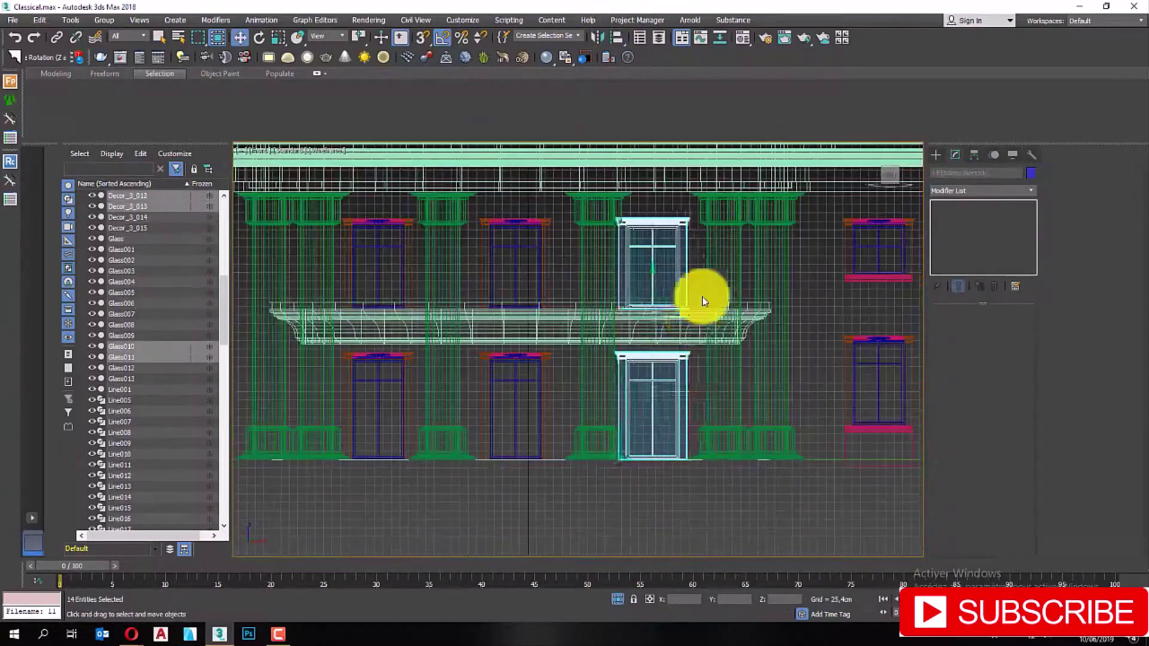
Check the villa reference image, then select Rectangle054 to cut the back-wall window openings
scroll(540, 322, down, 3)
scroll(682, 290, down, 3)
scroll(603, 464, up, 4)
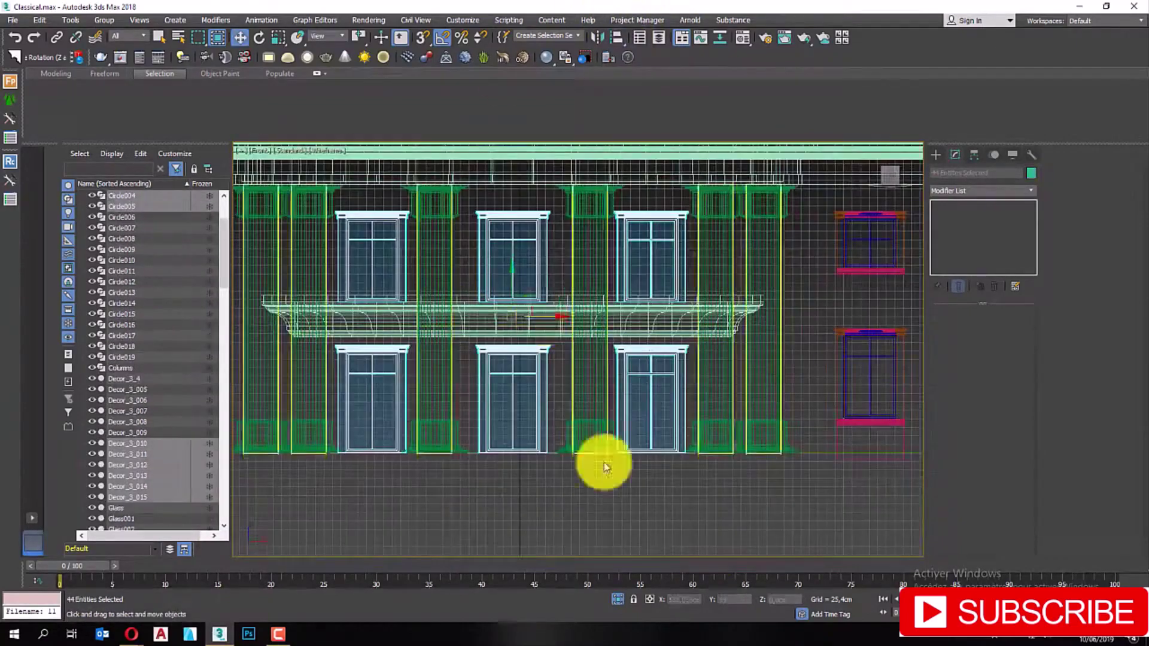
alt+middle_drag(603, 464, 702, 421)
click(132, 634)
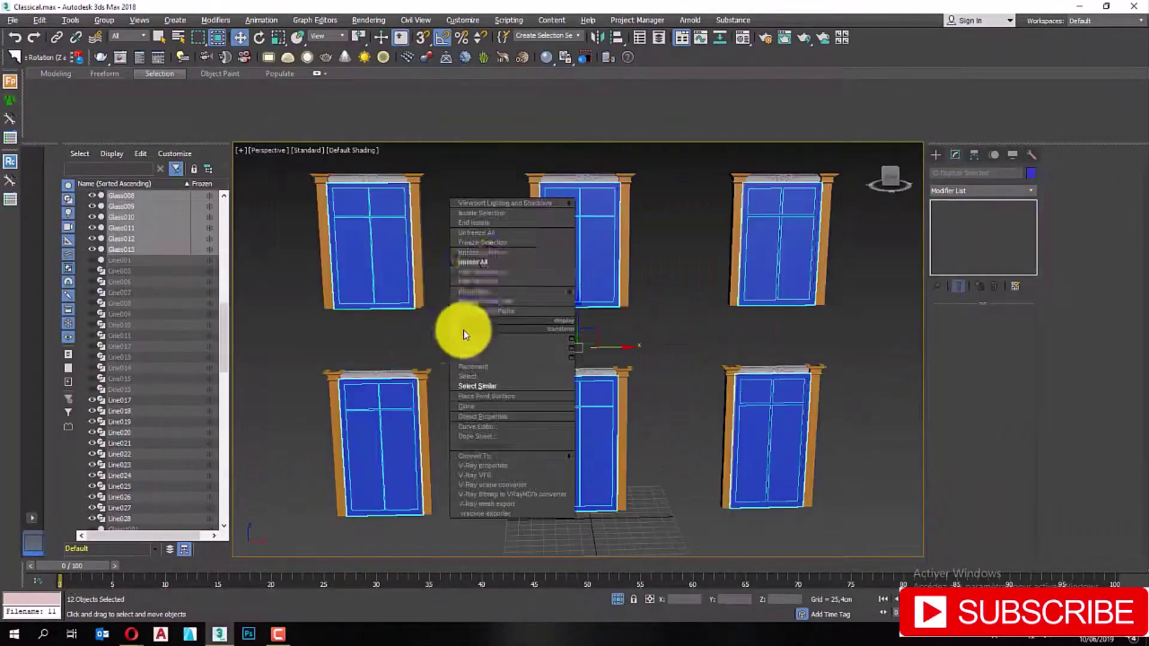
click(620, 445)
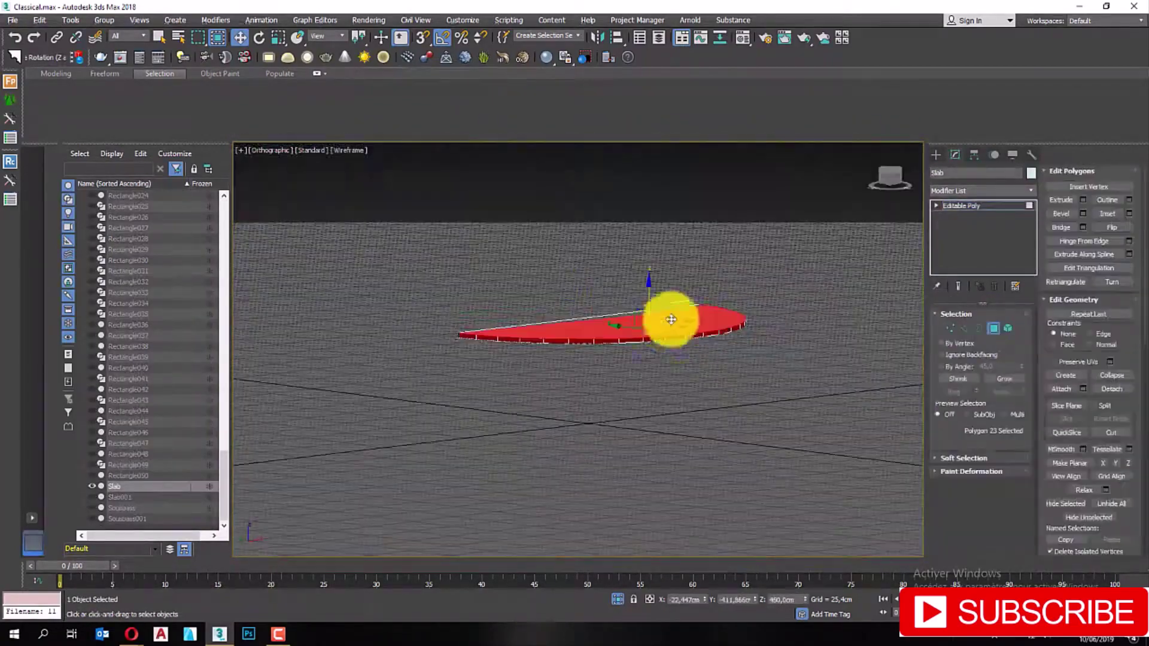
Switch the slab to Border sub-object level and bring up its edge context menu
mouse_move(670, 320)
alt+middle_down()
mouse_move(674, 380)
mouse_move(640, 328)
alt+middle_up()
key(3)
right_click(754, 339)
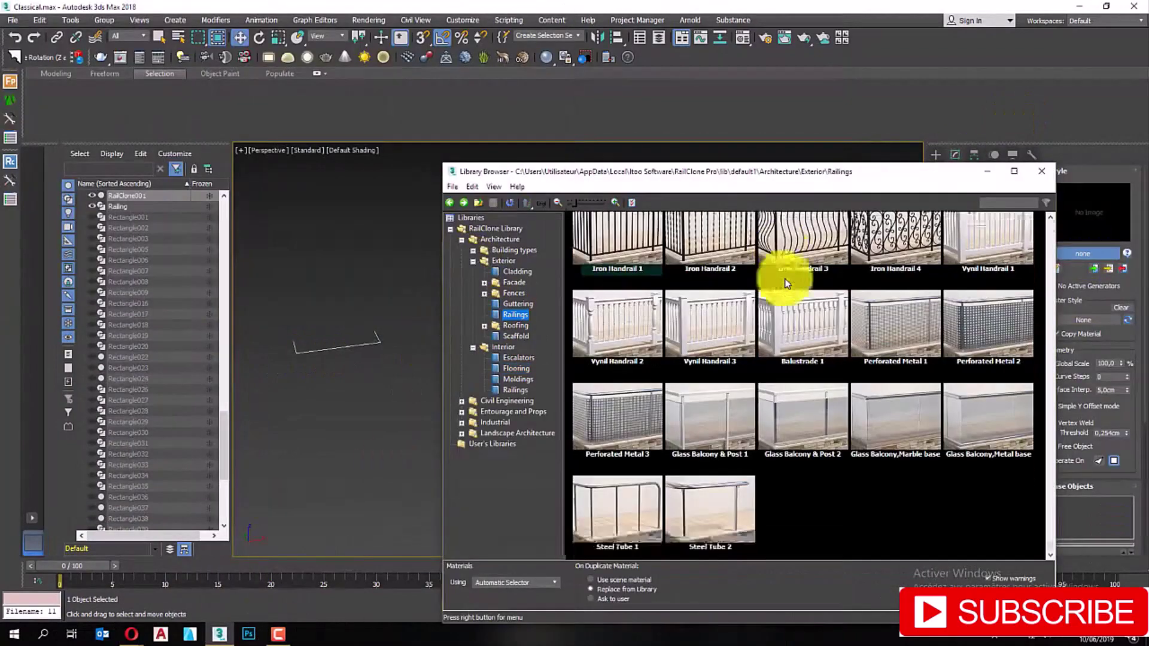
scroll(786, 284, up, 1)
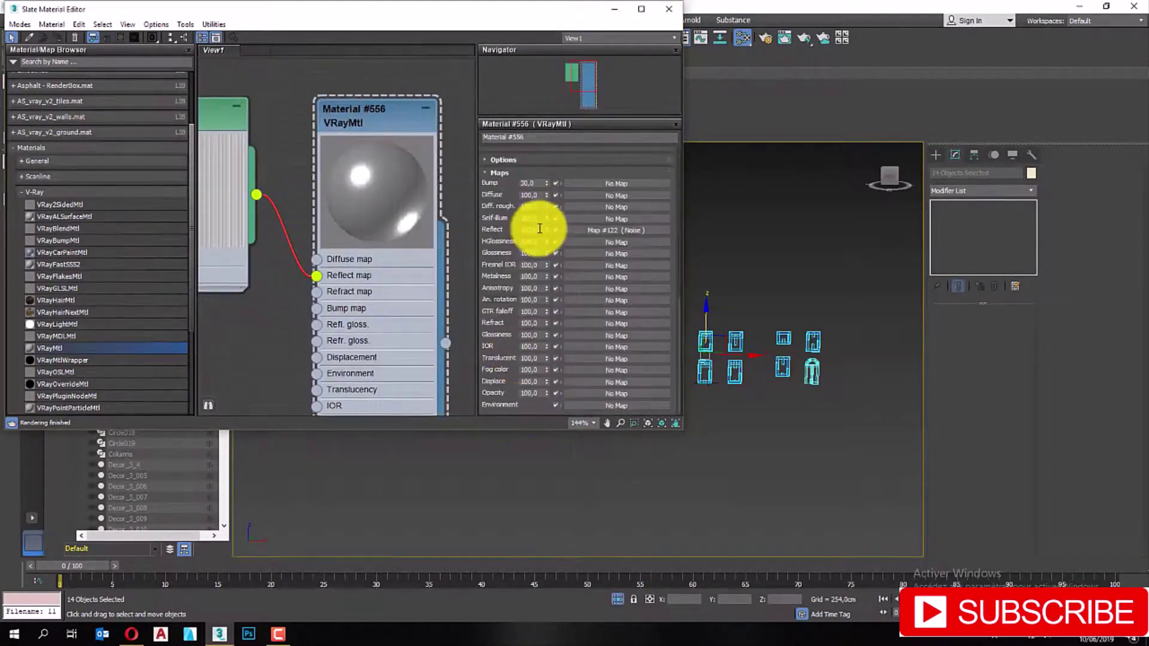
Wire Noise into the frame material's bump, add 40 cm Box UVW mapping, rename it Ral 7024
drag(353, 226, 356, 218)
scroll(861, 352, up, 5)
click(1031, 190)
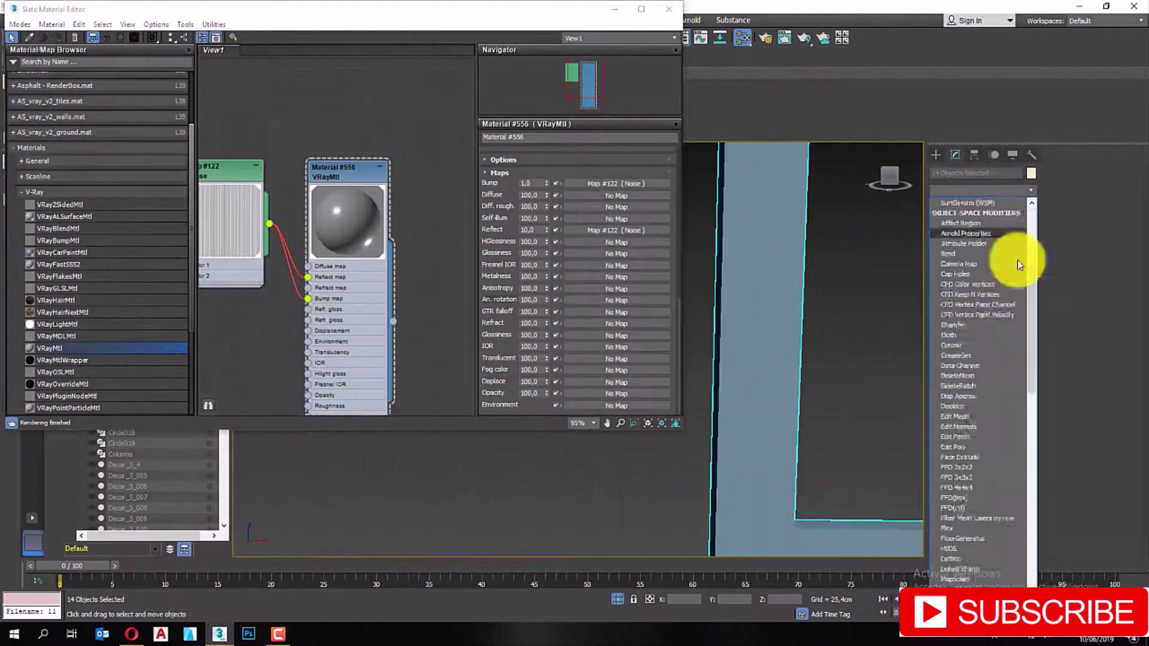
click(825, 361)
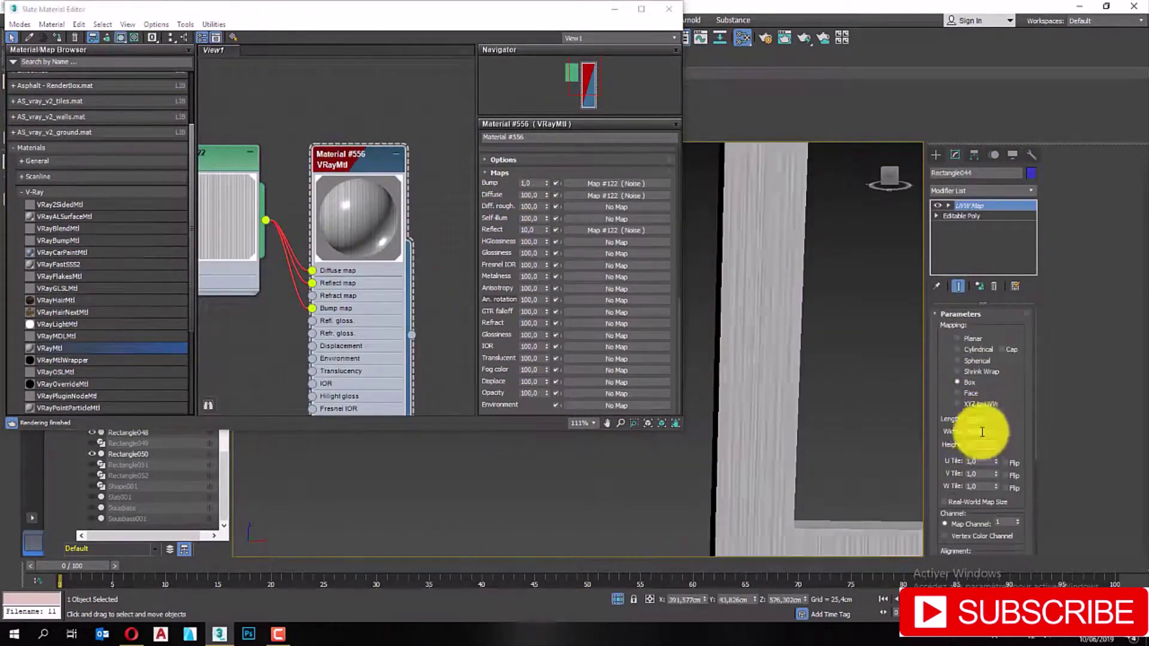
click(985, 444)
key(Return)
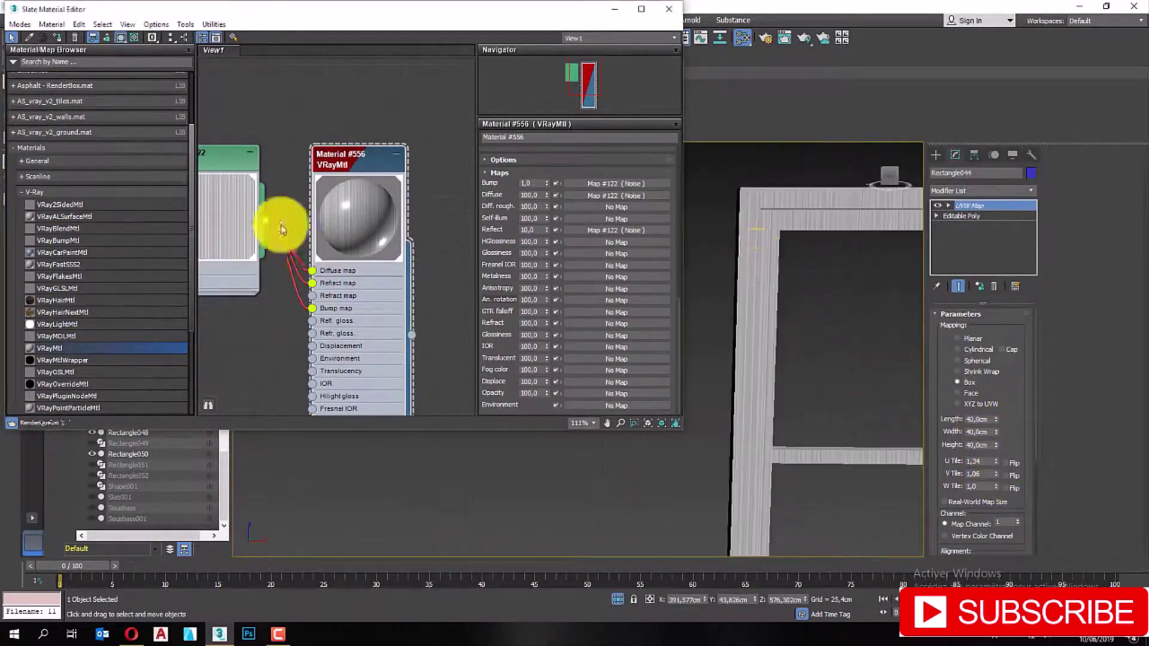
text(Ral7024)
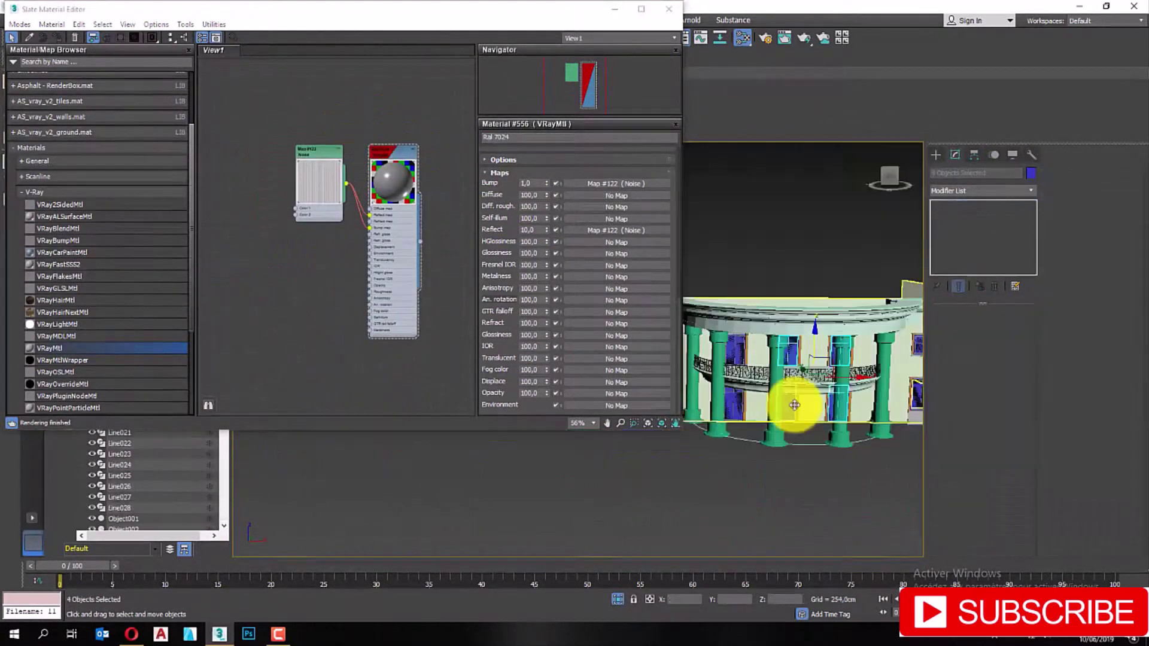
Give the glass a white refraction fog colour and add a Noise bump to Plaster
scroll(784, 389, up, 8)
click(750, 456)
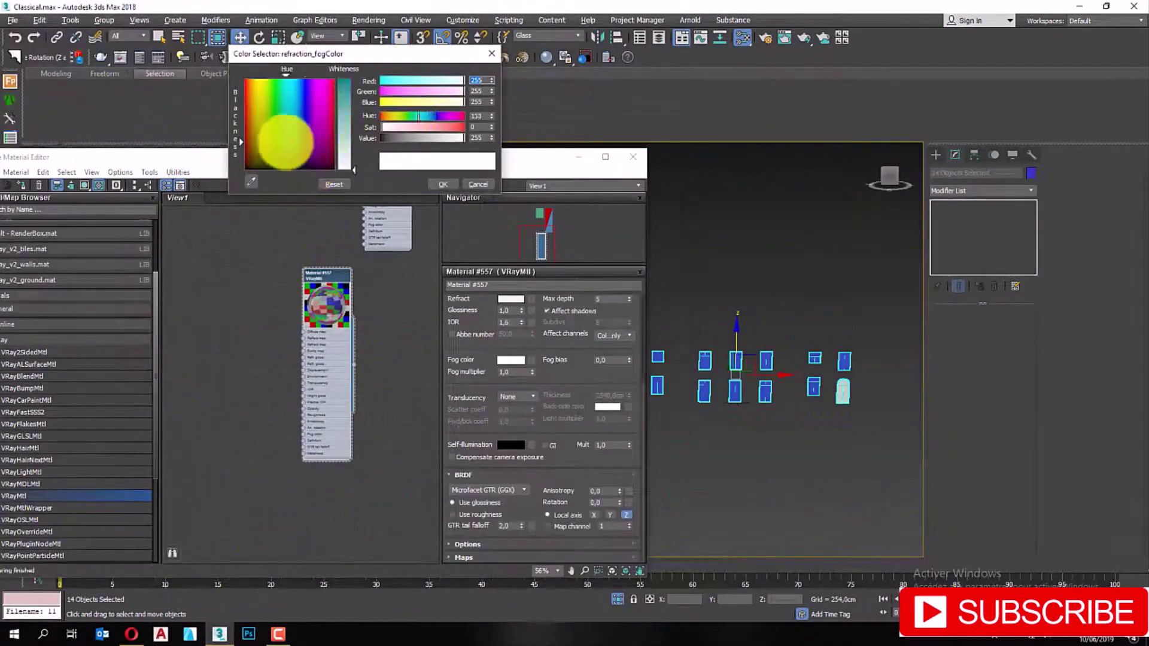
click(443, 183)
scroll(506, 344, up, 3)
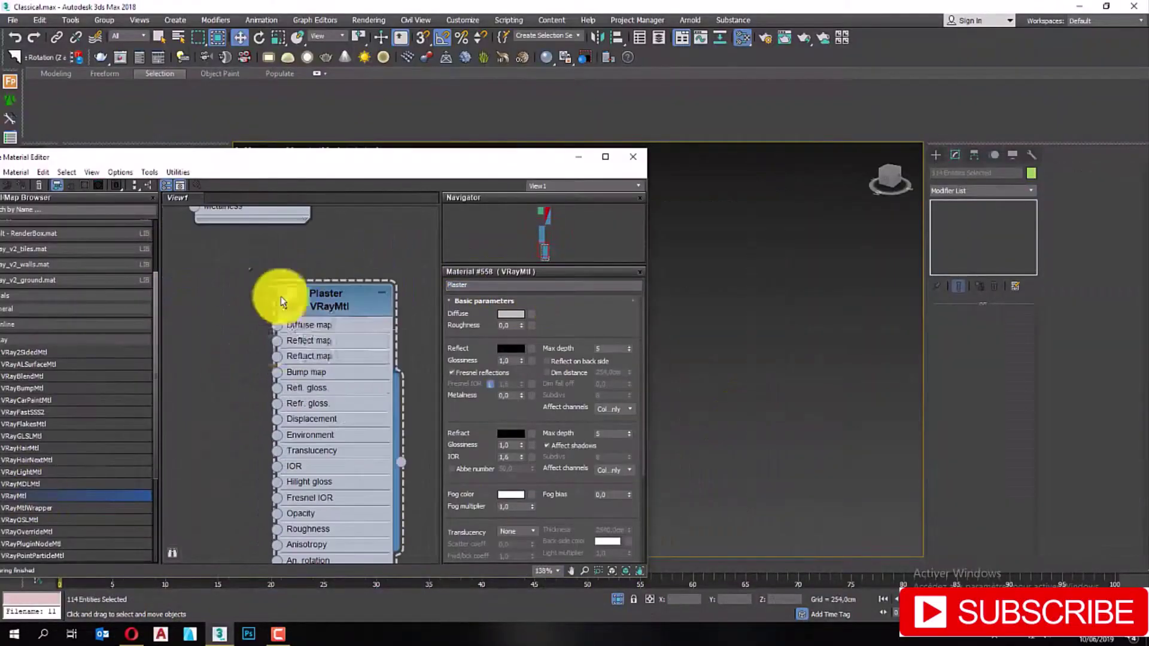
click(458, 458)
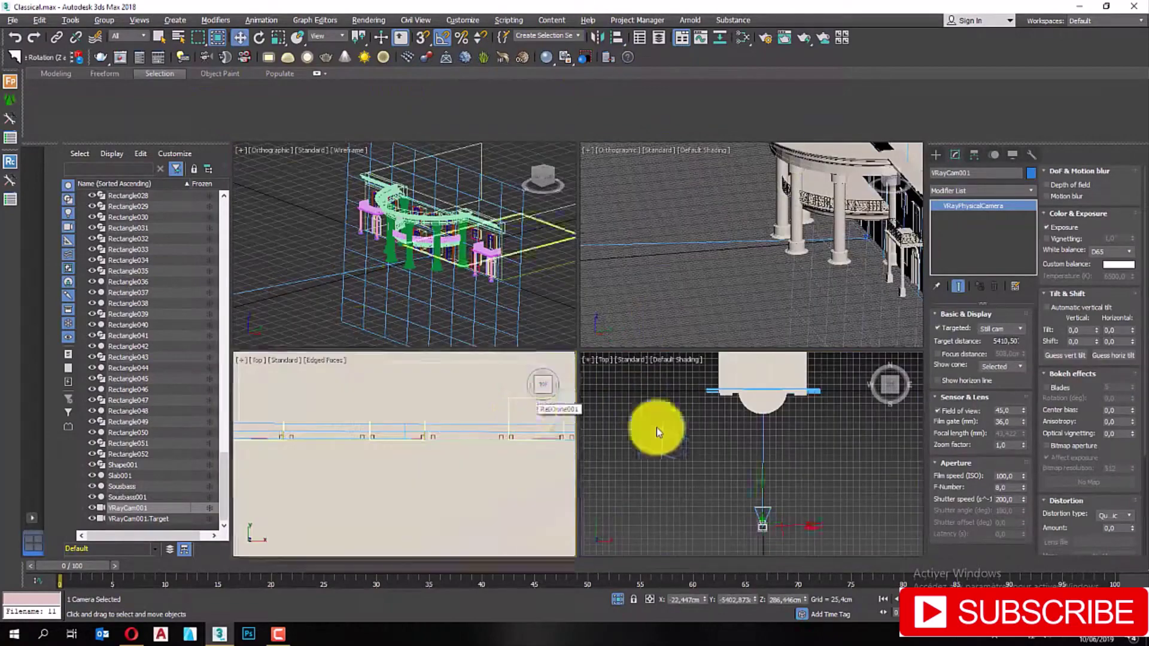
Offset the spline 600 cm along Y
click(610, 362)
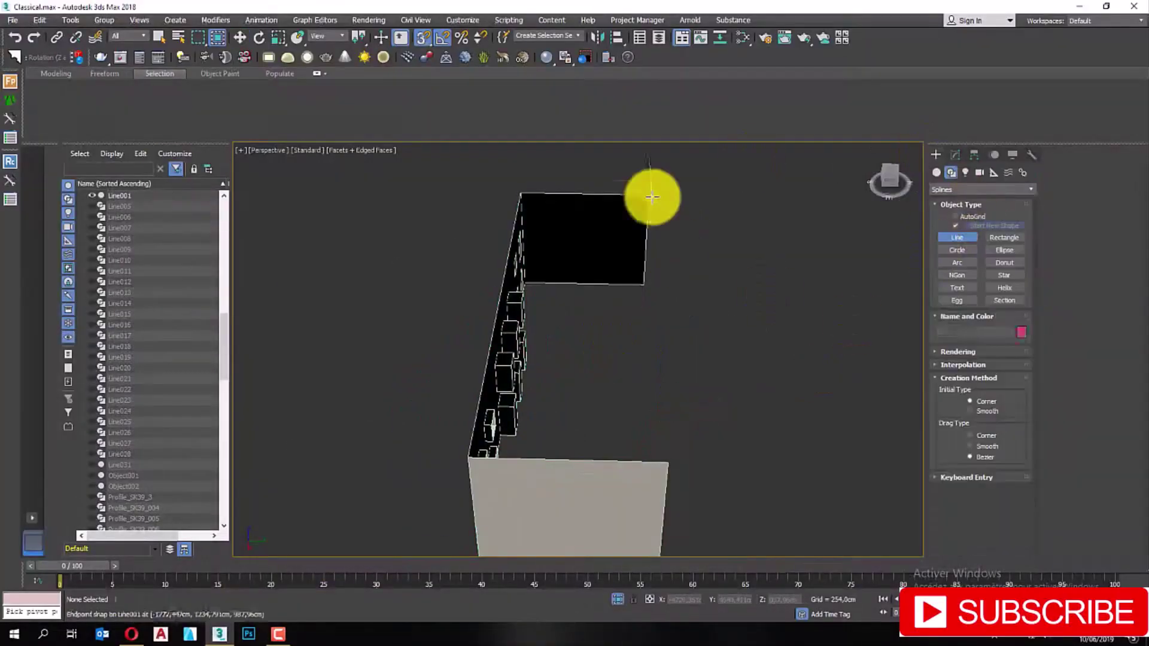
text(600)
key(Return)
Trace a new snapped line from the wall corner along the building's edges, checking the reference photo
mouse_move(512, 372)
alt+middle_down()
mouse_move(575, 290)
mouse_move(501, 357)
alt+middle_up()
key(ctrl+d)
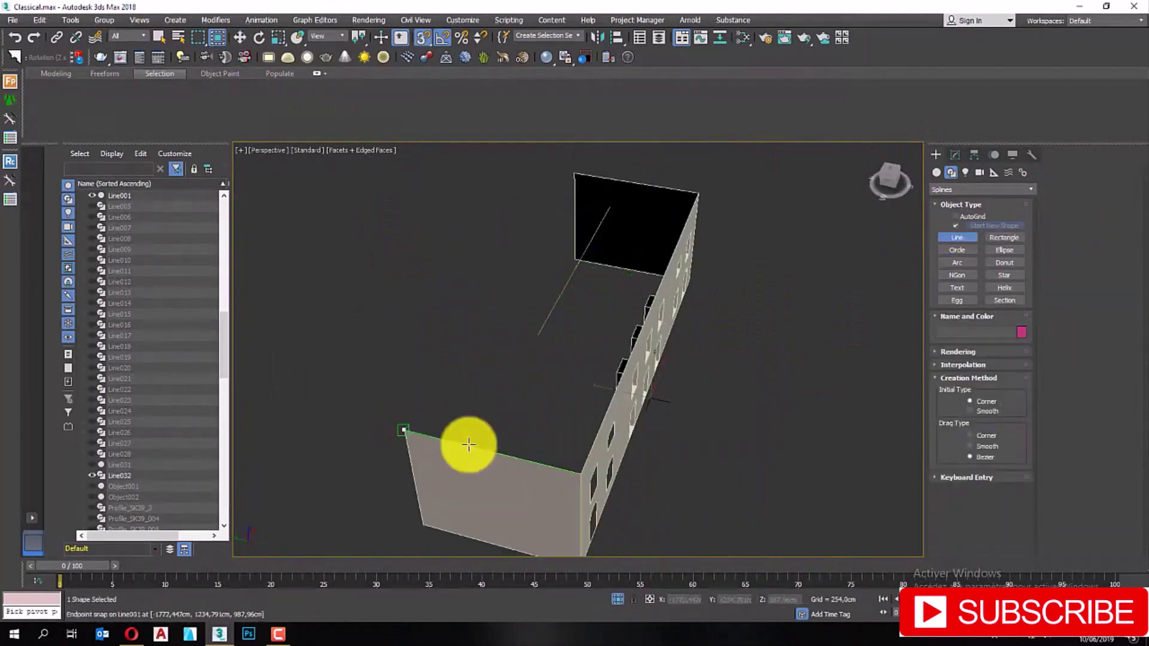
click(957, 234)
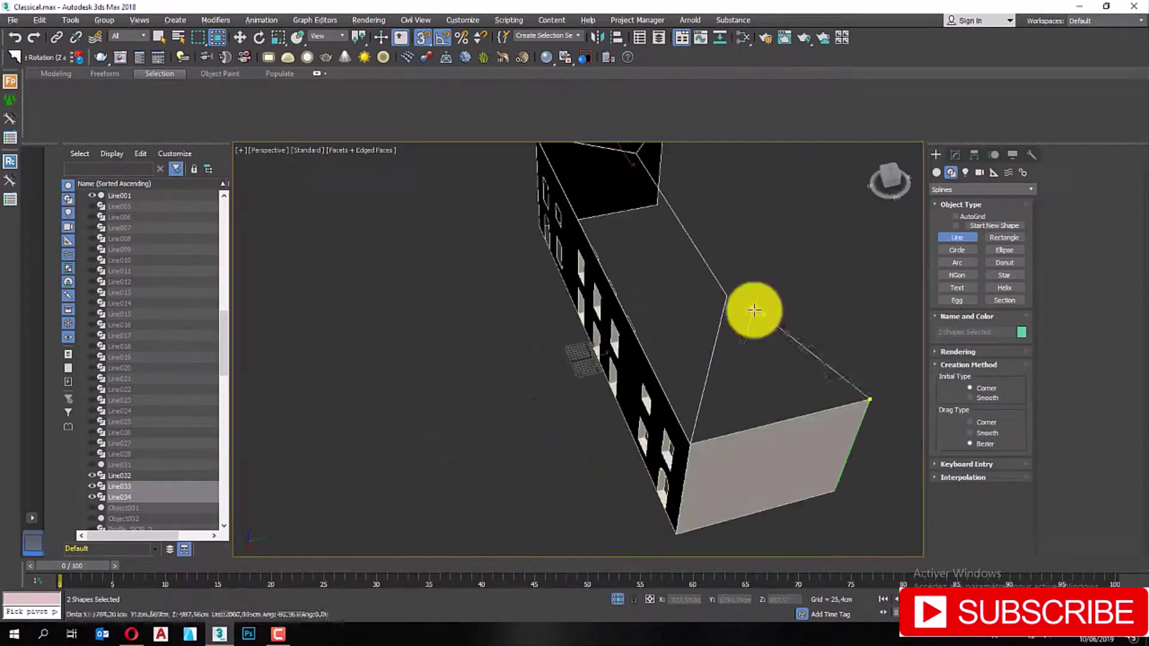
alt+middle_drag(868, 396, 894, 293)
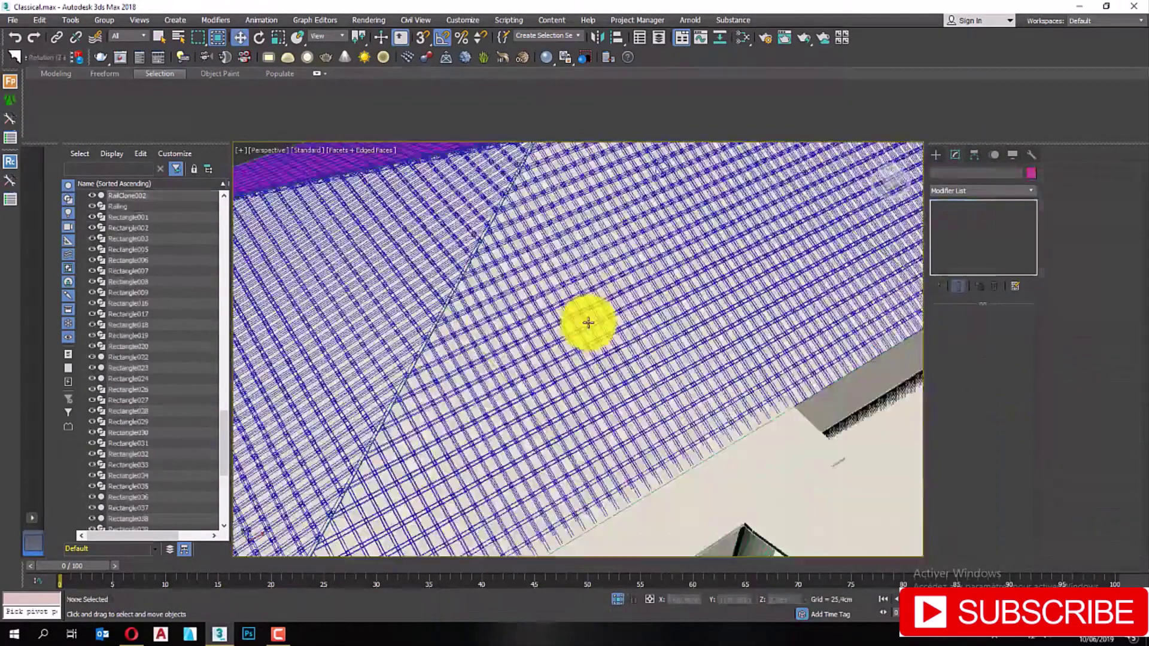
key(alt+Tab)
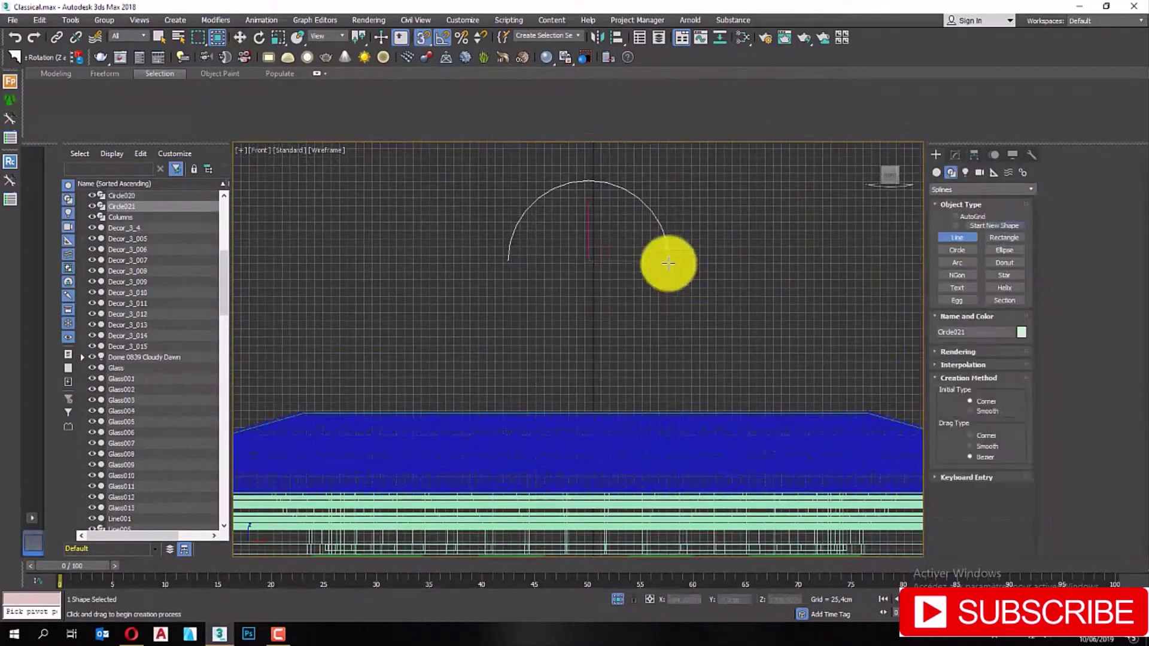
Draw the half-circle arch spline and sweep the profile-07 moulding along it
alt+middle_drag(666, 264, 561, 258)
mouse_move(787, 277)
alt+middle_down()
mouse_move(570, 282)
mouse_move(583, 205)
mouse_move(704, 249)
alt+middle_up()
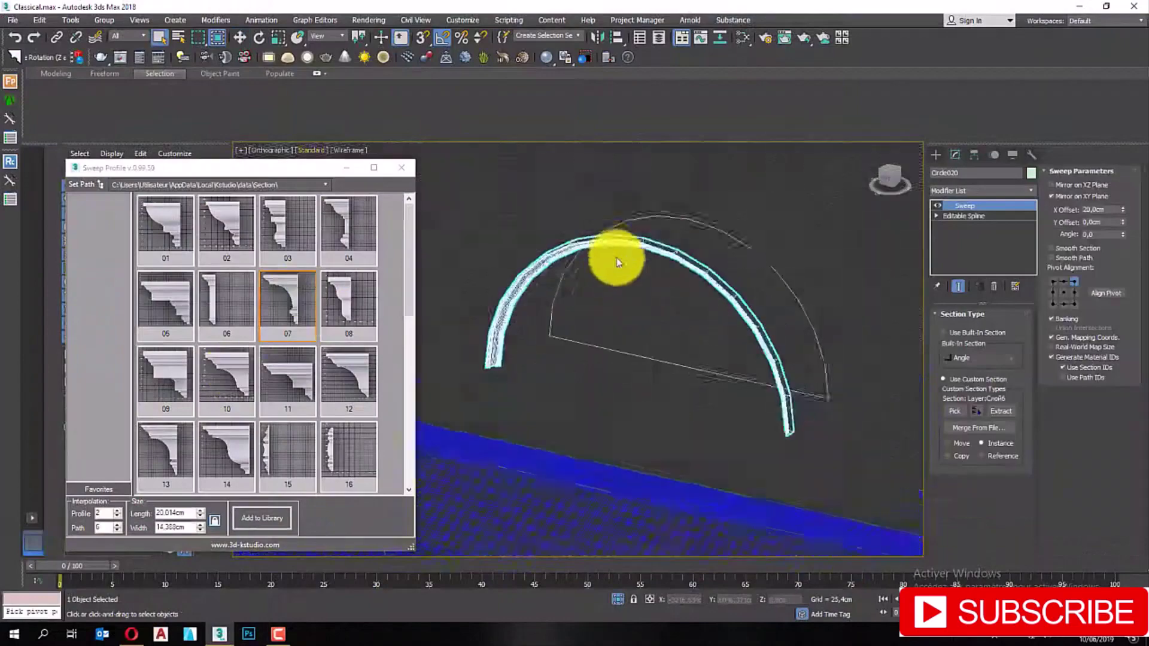
key(p)
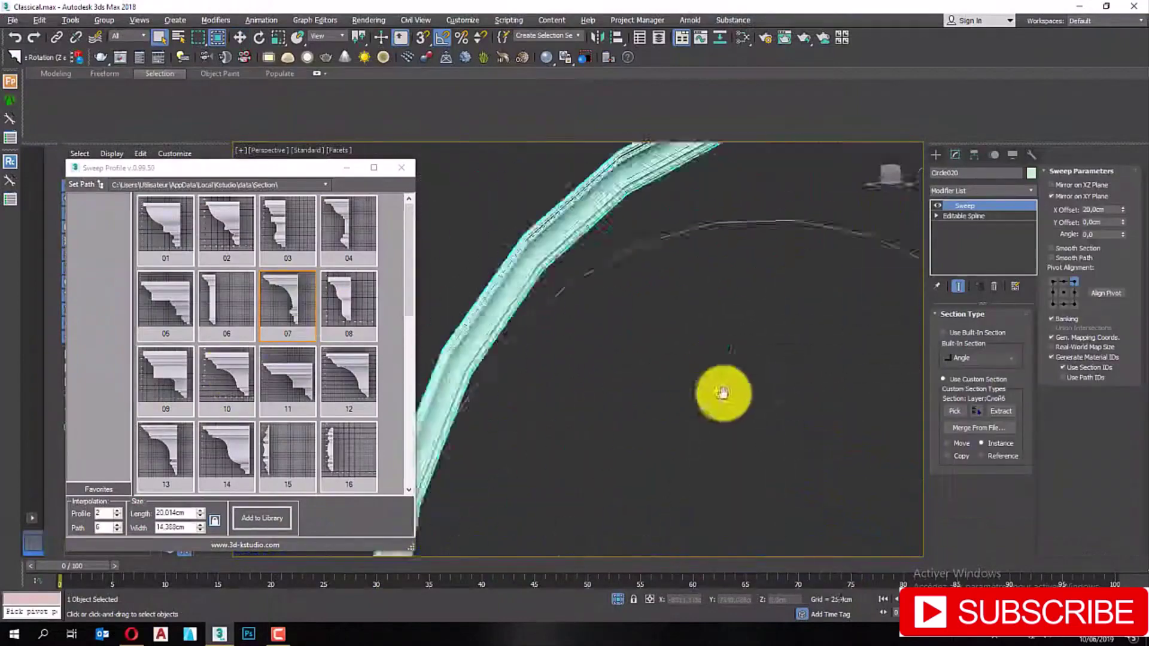
click(981, 190)
click(957, 419)
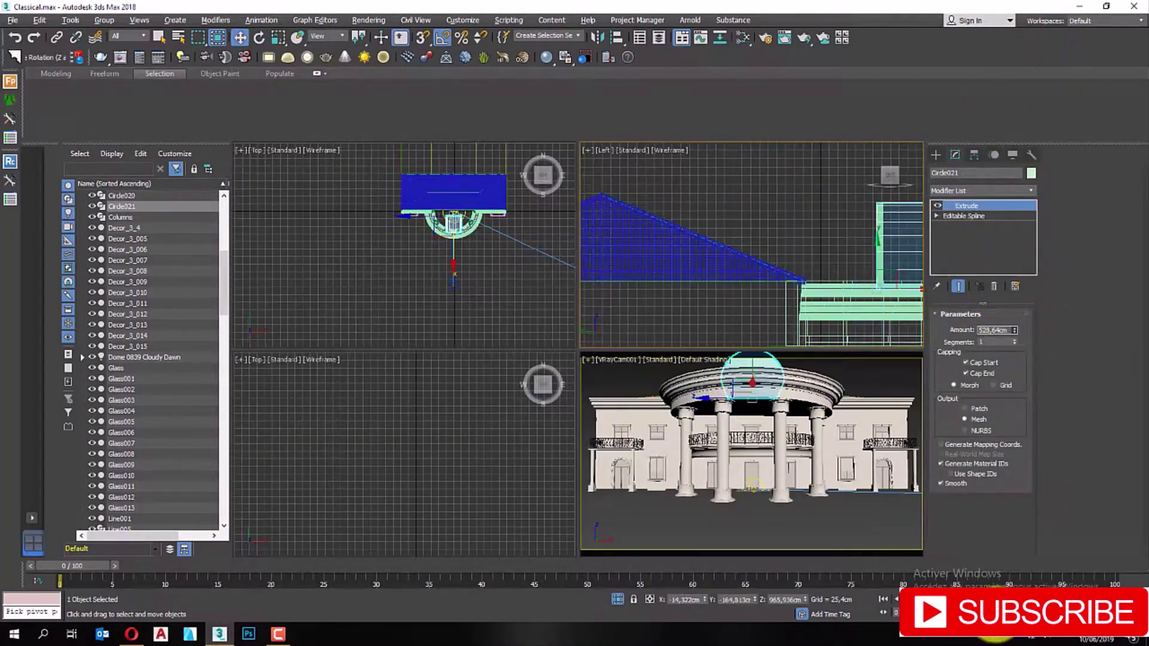
Show the front view in the empty viewport and maximize the camera view
click(453, 286)
click(892, 411)
click(464, 429)
key(f)
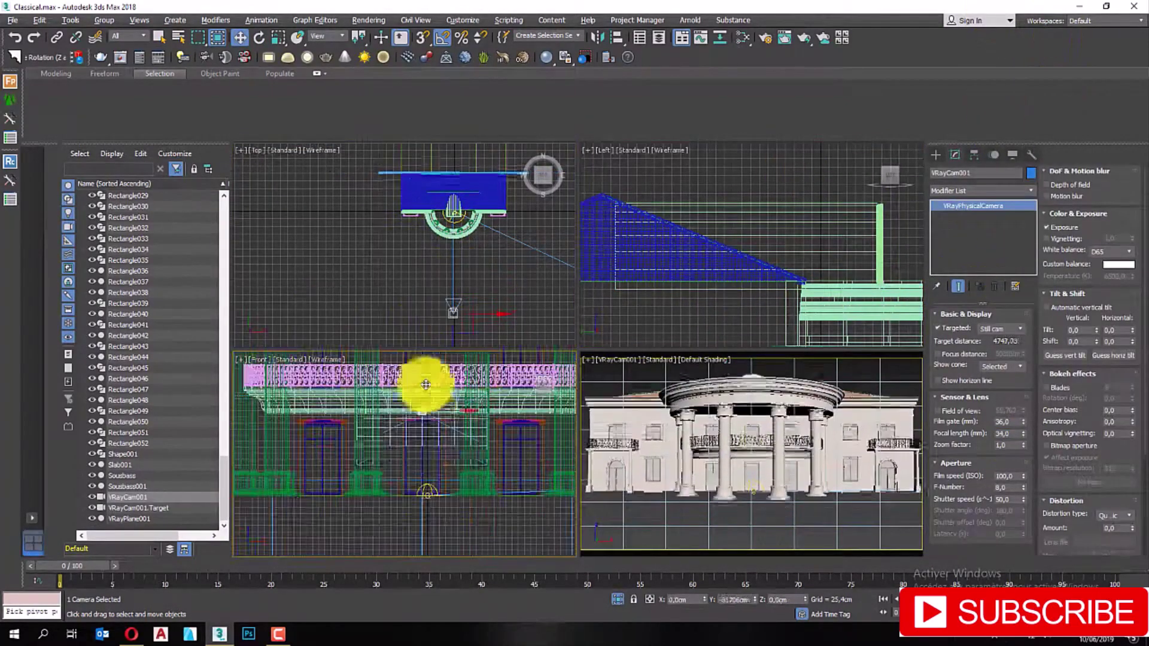
key(alt+w)
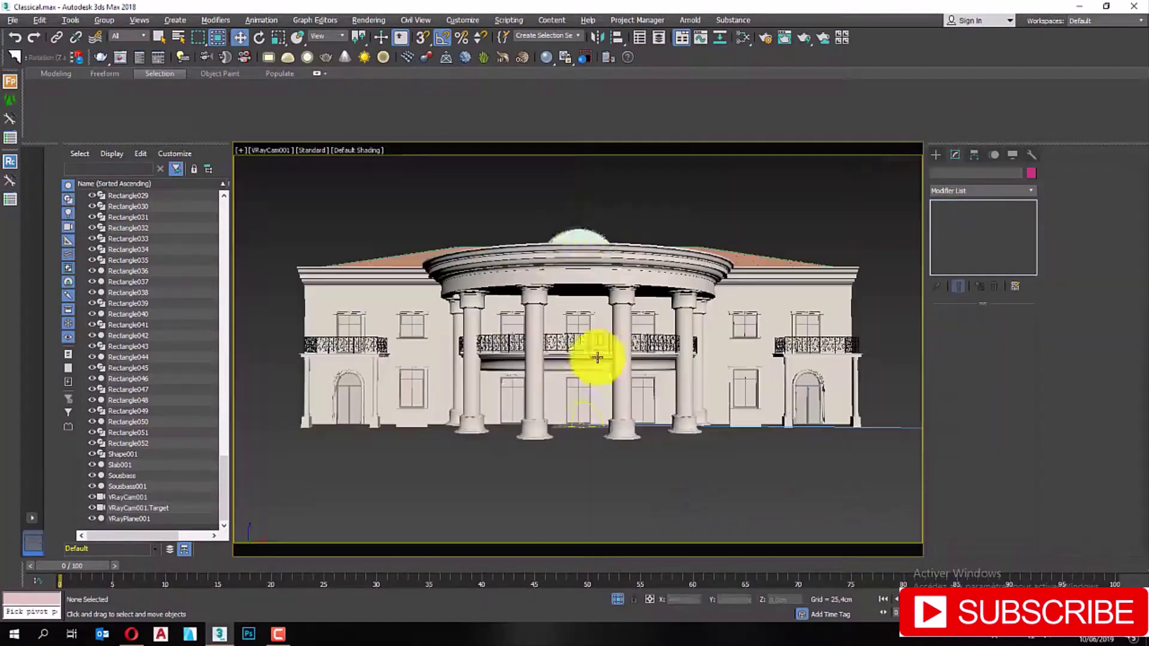
Isolate the dome, assign it the Plaster material, and render the camera view with V-Ray
click(579, 257)
key(alt+q)
right_click(956, 218)
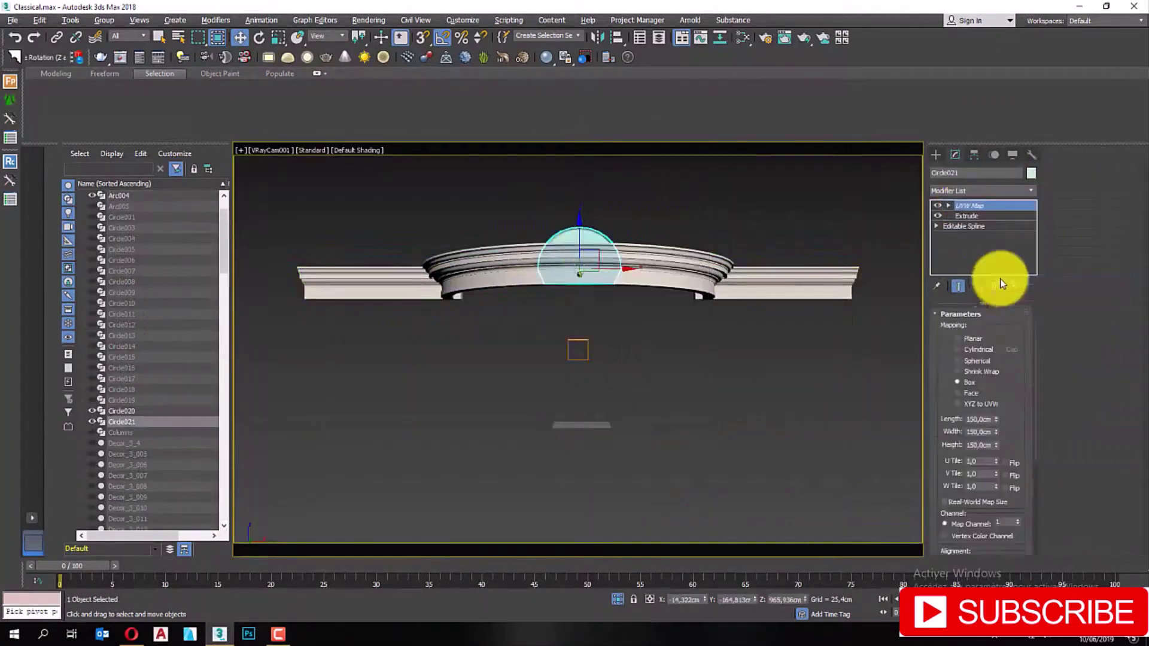
right_click(978, 238)
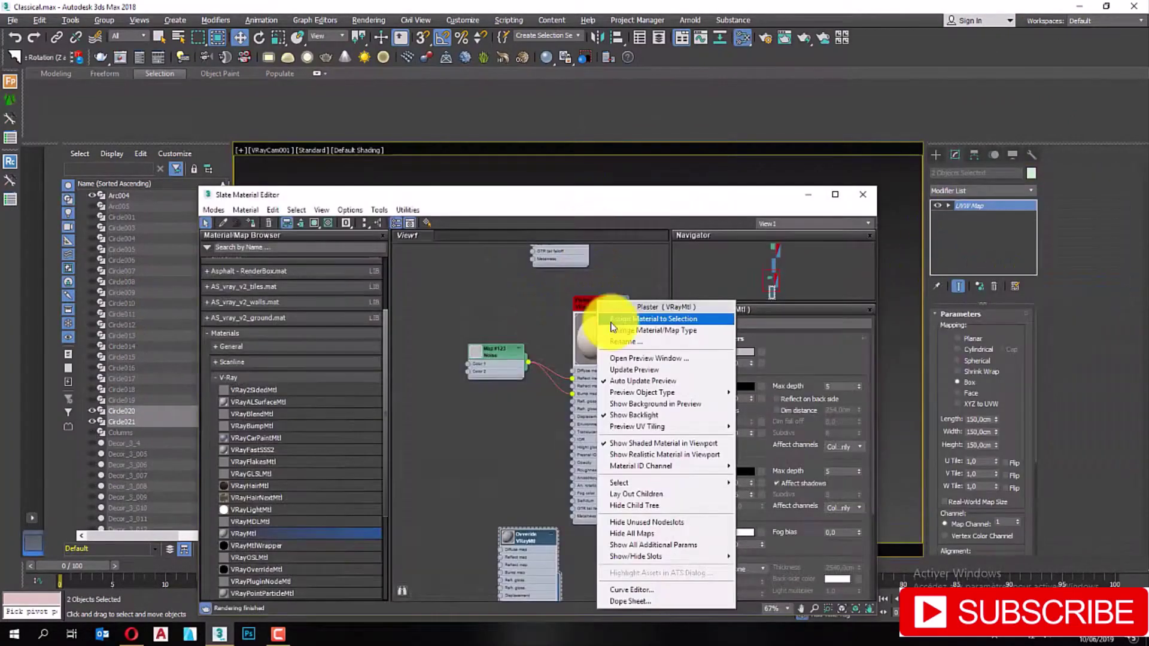
click(585, 217)
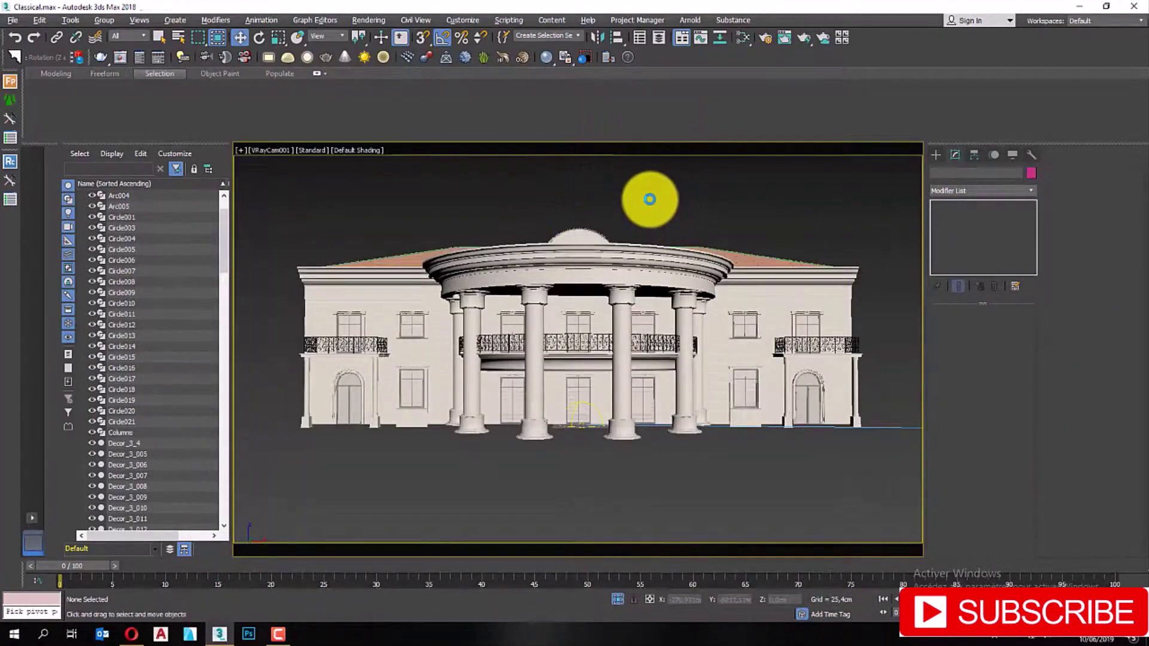
click(743, 312)
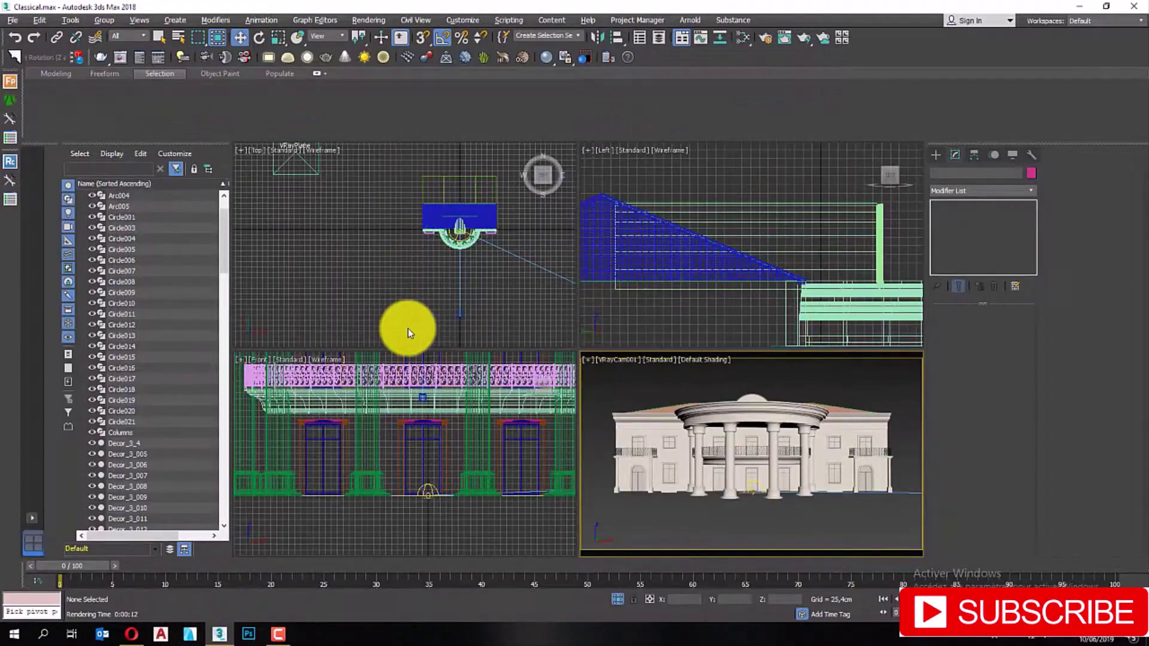
In the maximized top view, select Arc006 and finish tracing the Line034 slab outline
click(408, 332)
key(alt+w)
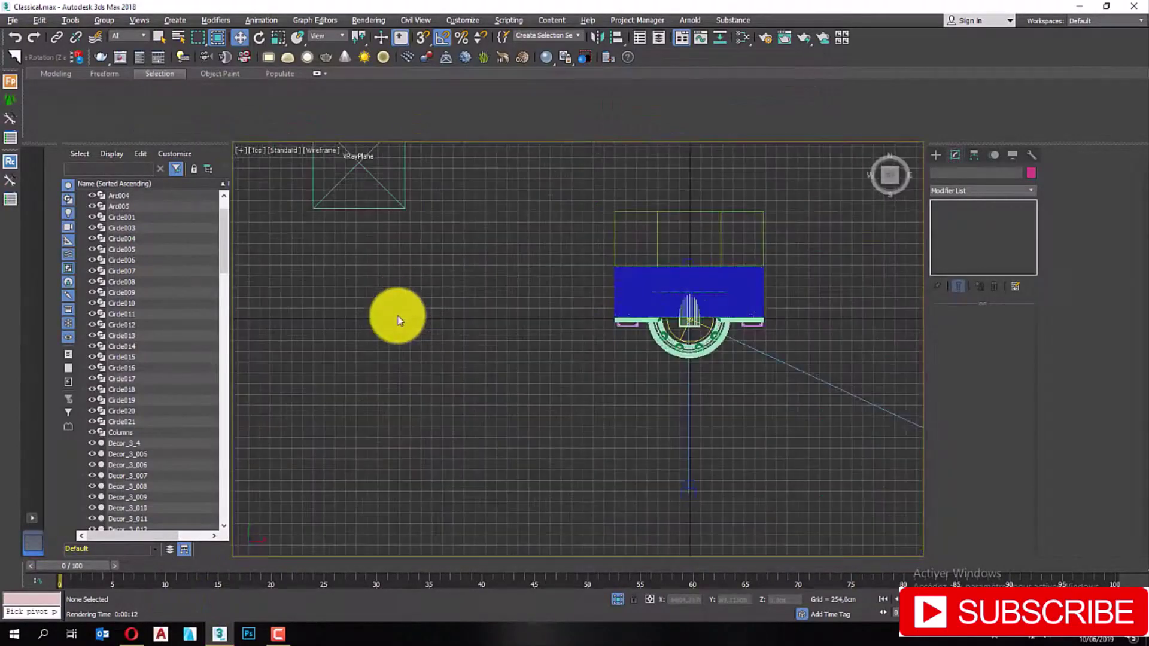
scroll(542, 372, up, 2)
scroll(482, 418, up, 2)
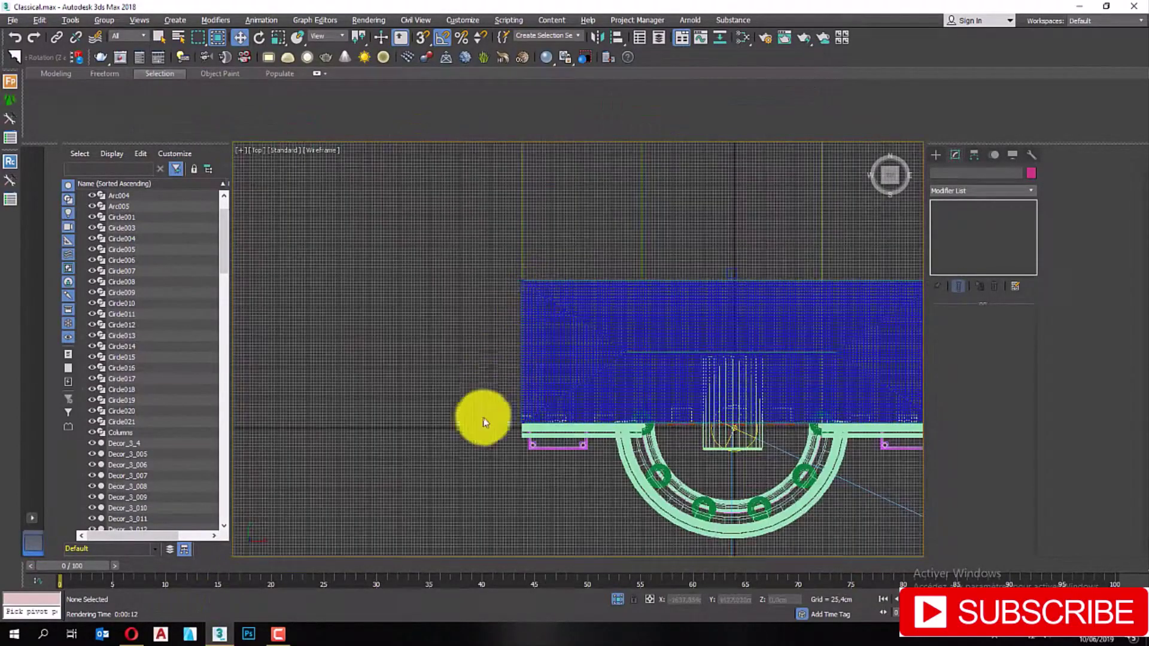
scroll(483, 418, down, 3)
click(473, 271)
scroll(473, 271, up, 5)
scroll(474, 272, down, 5)
click(477, 287)
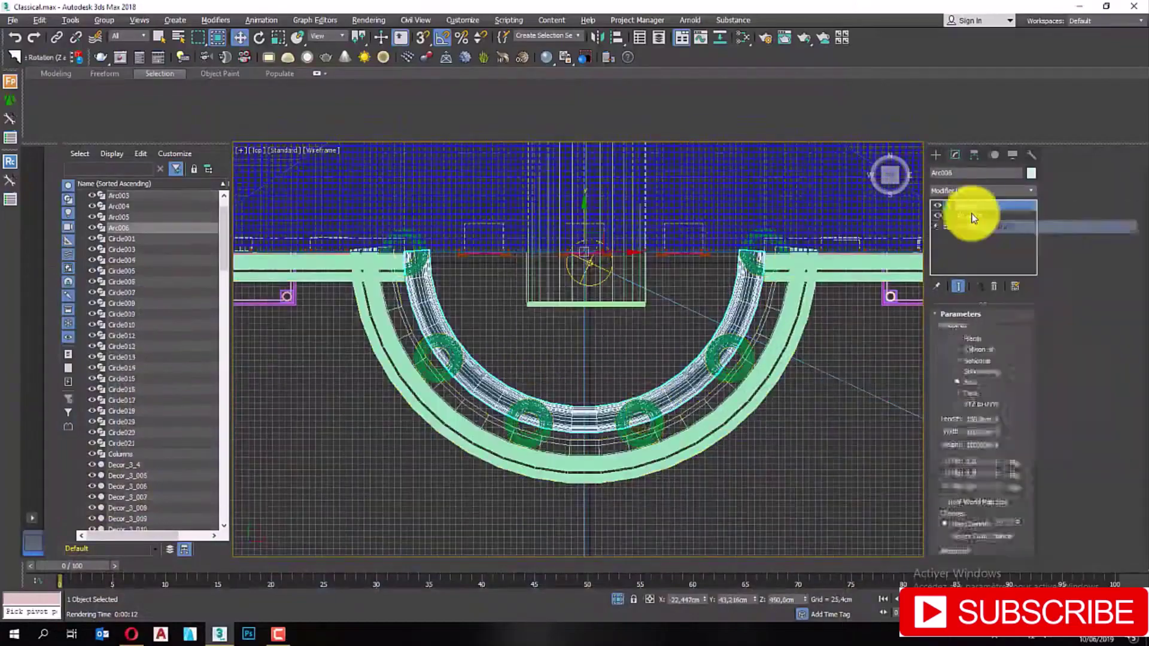
mouse_move(640, 210)
alt+middle_down()
mouse_move(664, 244)
mouse_move(615, 287)
mouse_move(698, 347)
mouse_move(501, 377)
alt+middle_up()
key(t)
scroll(684, 308, down, 3)
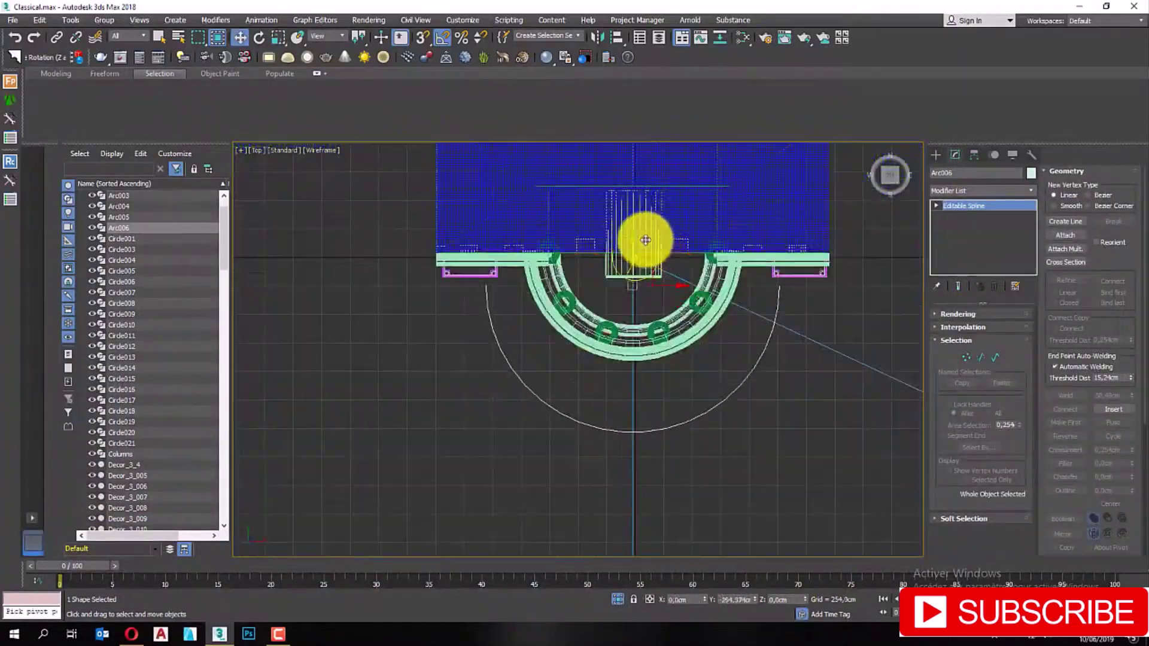
scroll(671, 201, up, 3)
scroll(505, 441, down, 3)
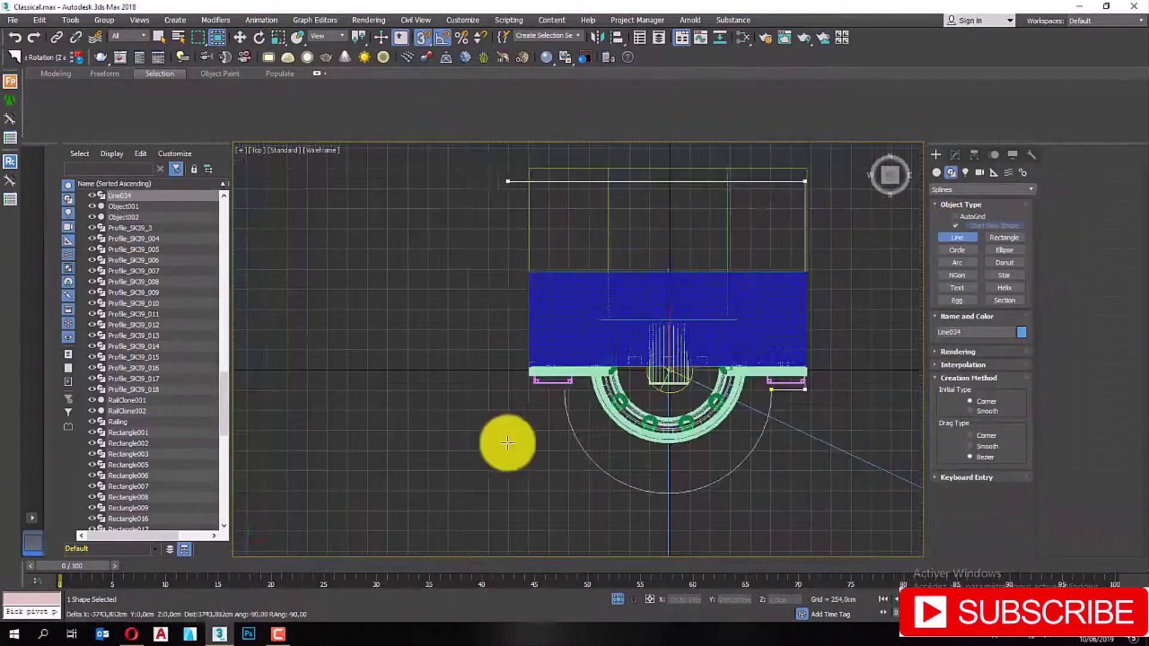
scroll(535, 396, up, 5)
scroll(592, 391, down, 3)
right_click(907, 303)
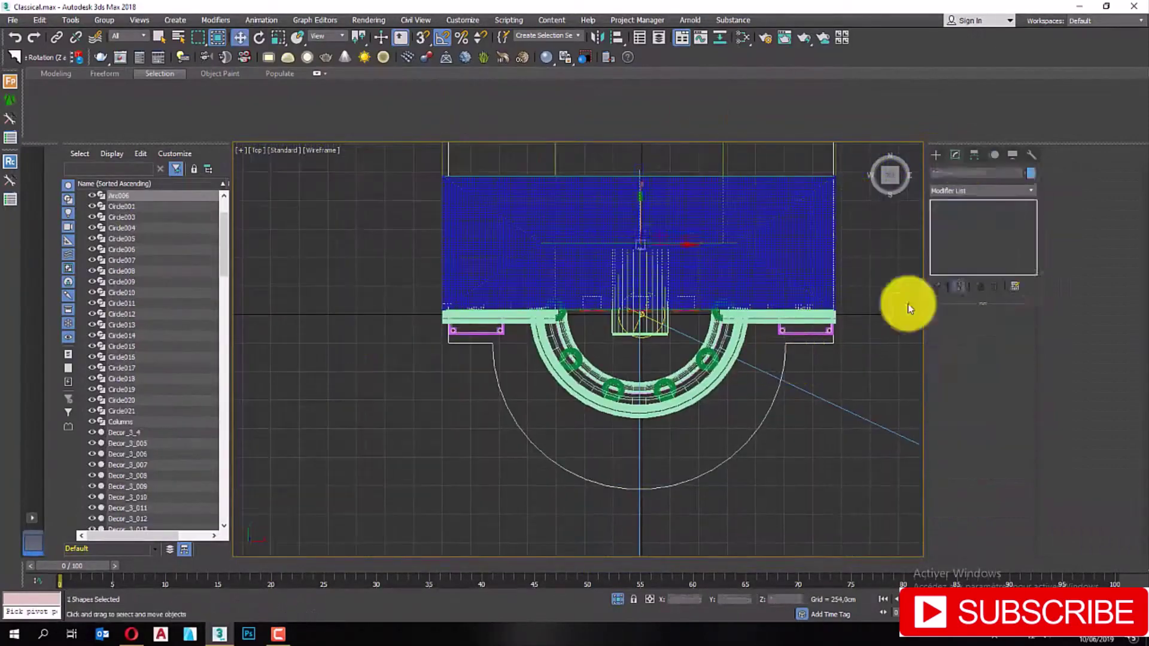
Extrude Line034 -10 cm into a ground slab, end isolation, and begin a snapped Line035 outline
middle_drag(846, 222, 697, 317)
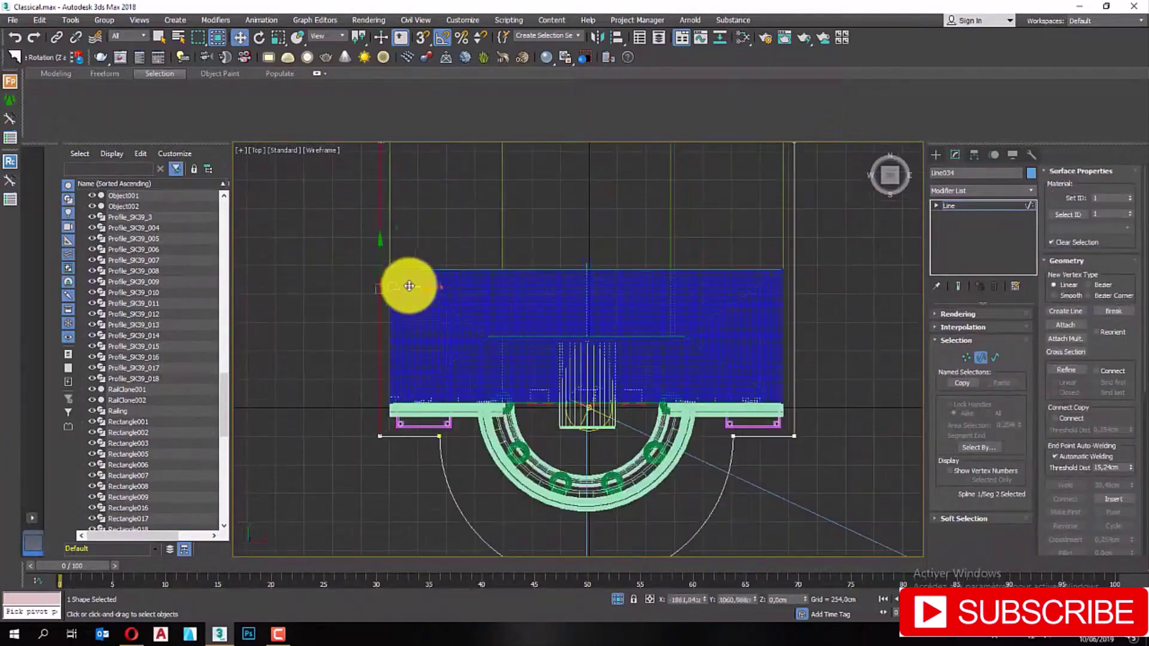
alt+middle_drag(405, 282, 815, 422)
scroll(868, 395, up, 3)
scroll(622, 383, up, 5)
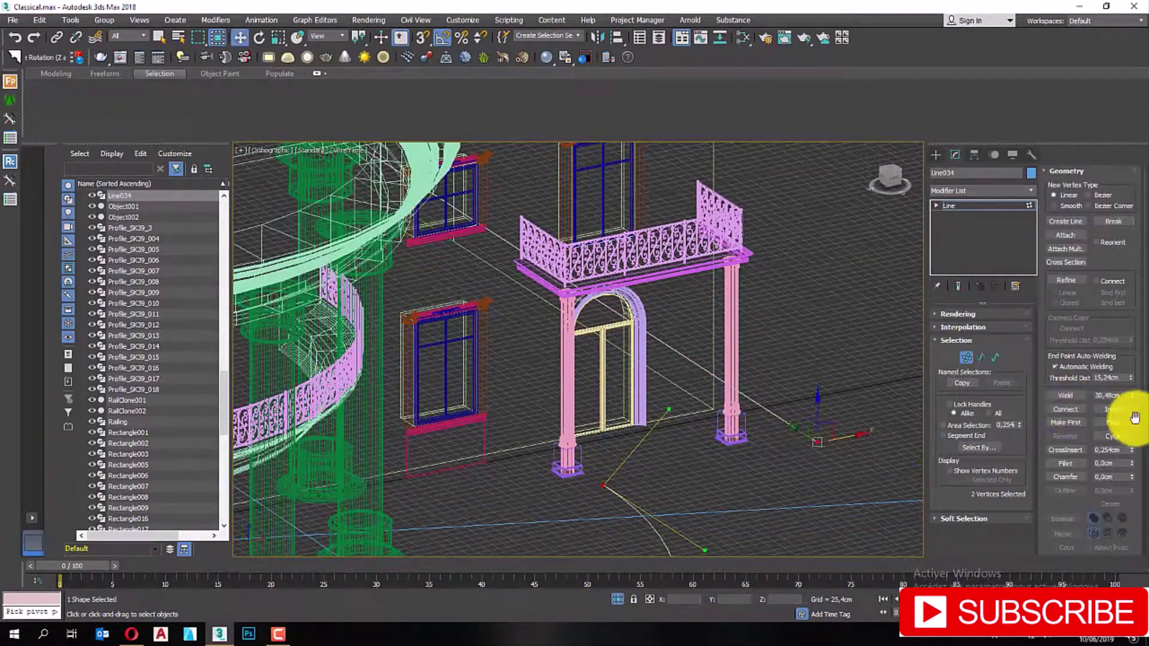
scroll(670, 408, down, 5)
scroll(697, 406, up, 4)
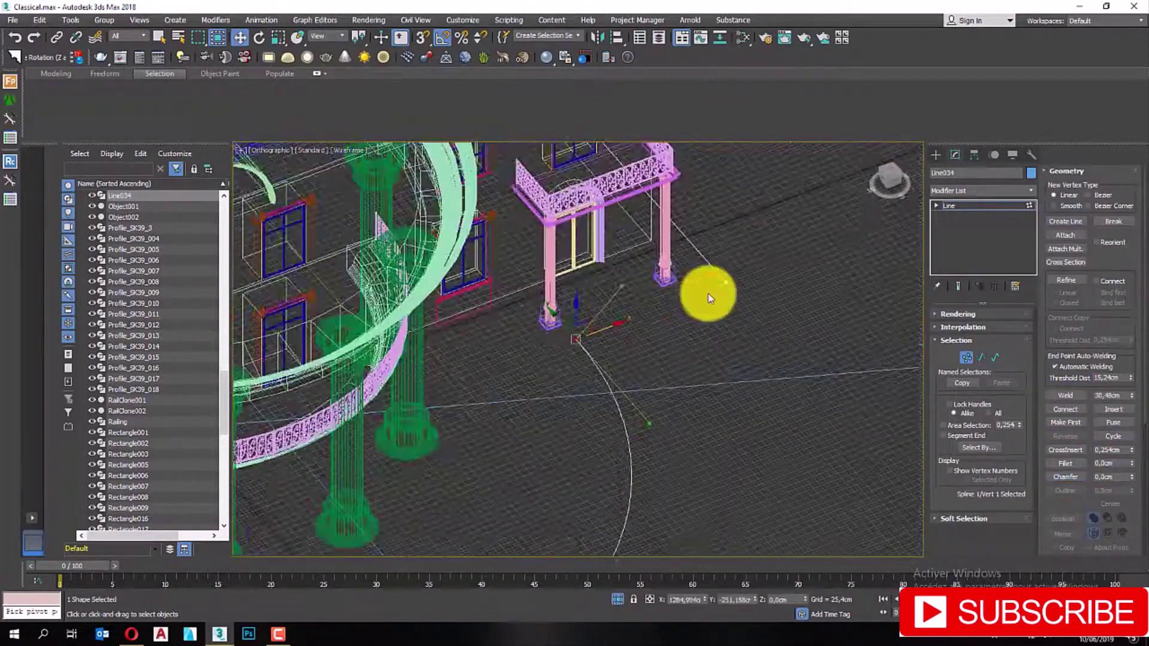
alt+middle_drag(678, 322, 486, 382)
key(alt+q)
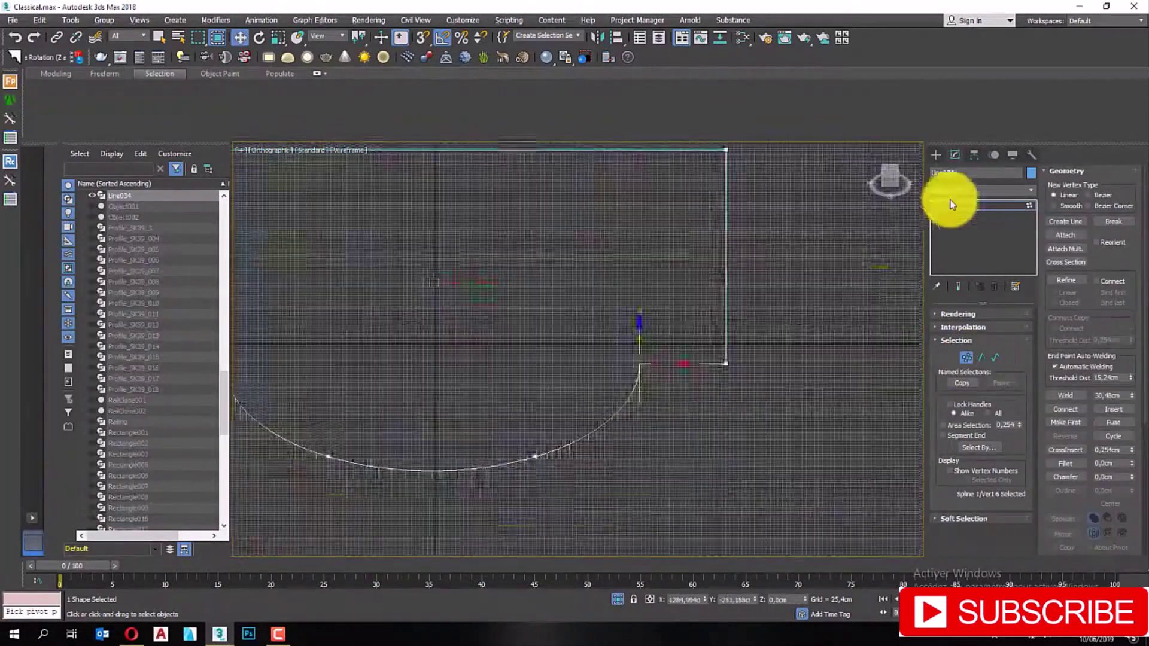
click(981, 190)
drag(1012, 333, 1005, 328)
right_click(687, 227)
click(725, 184)
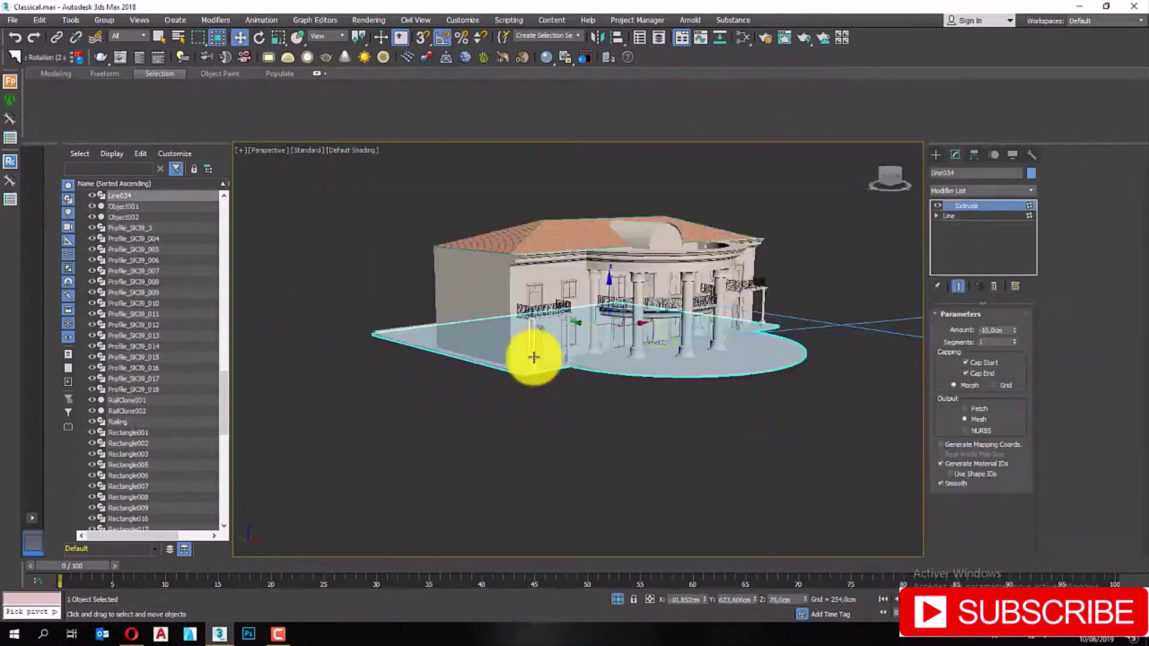
click(956, 237)
key(s)
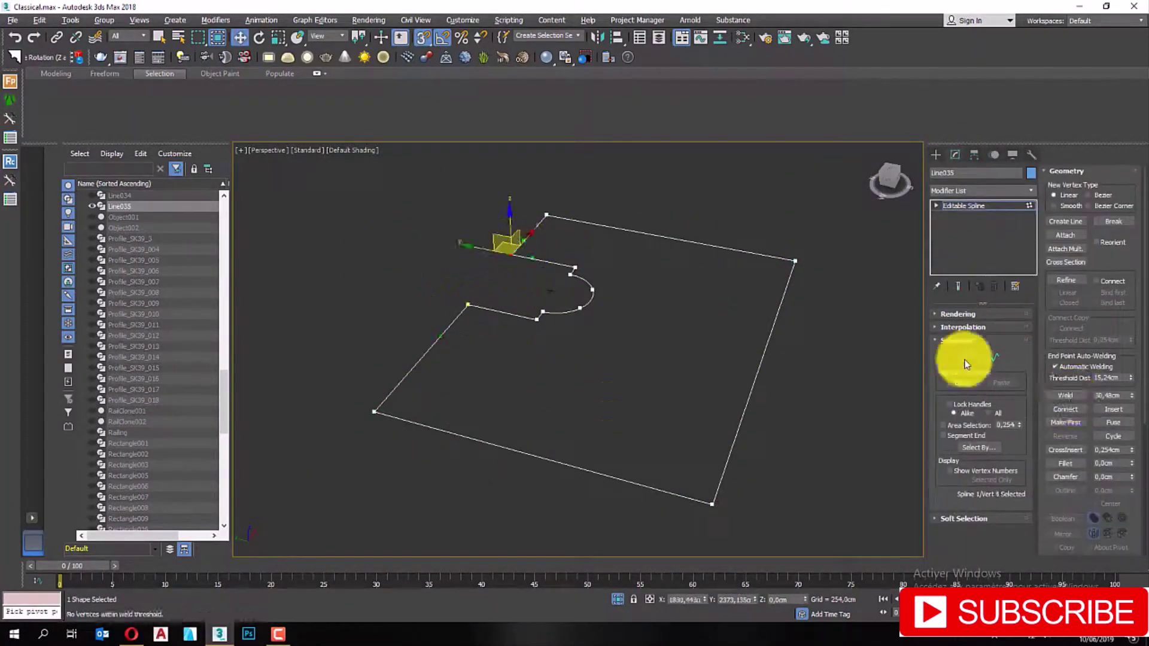
Clear the spline segment selection and align the new rectangle with the slab in plan
click(965, 364)
click(479, 394)
key(alt+w)
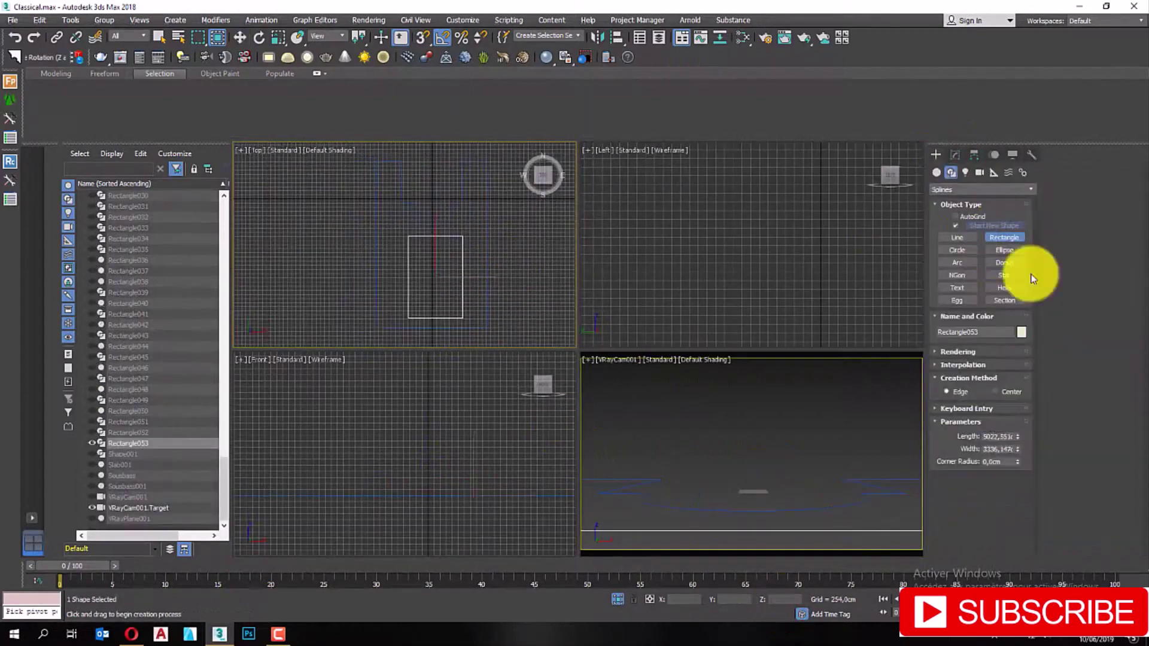
click(733, 360)
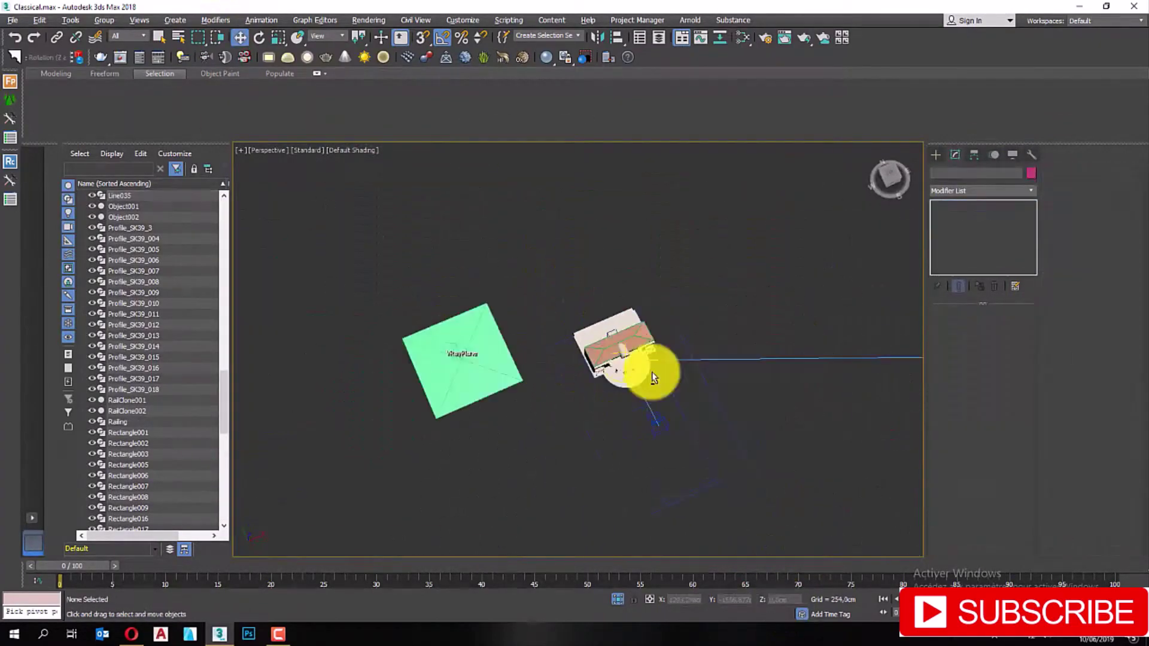
Extrude Rectangle053 and size it 2500 × 1000 cm
click(996, 189)
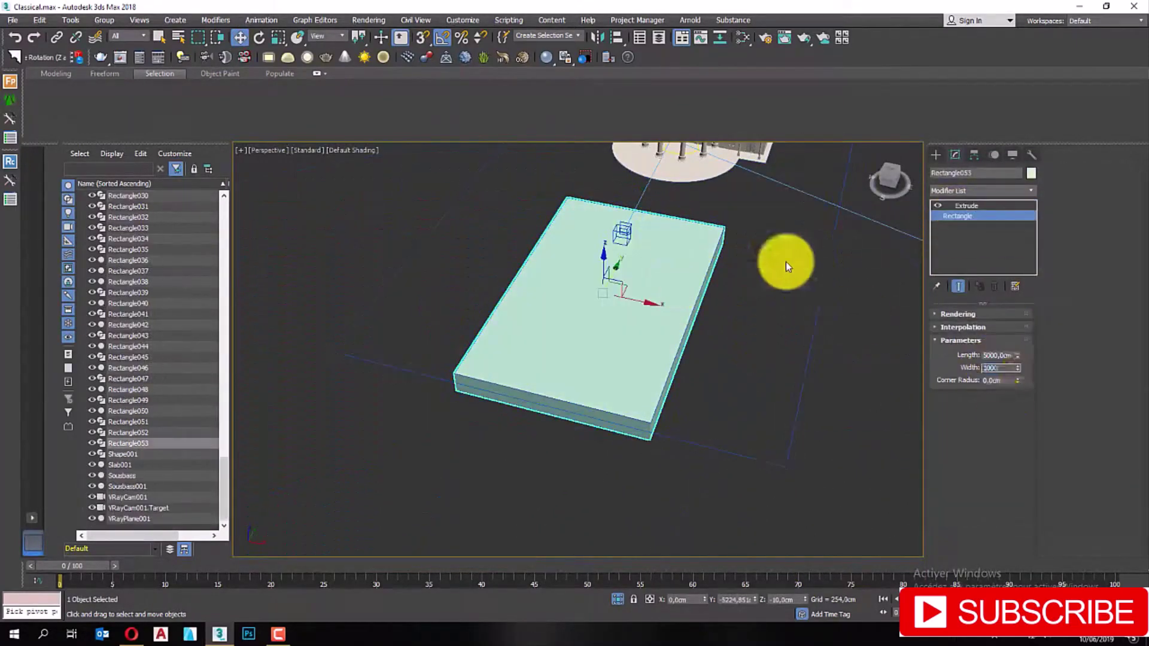
key(Return)
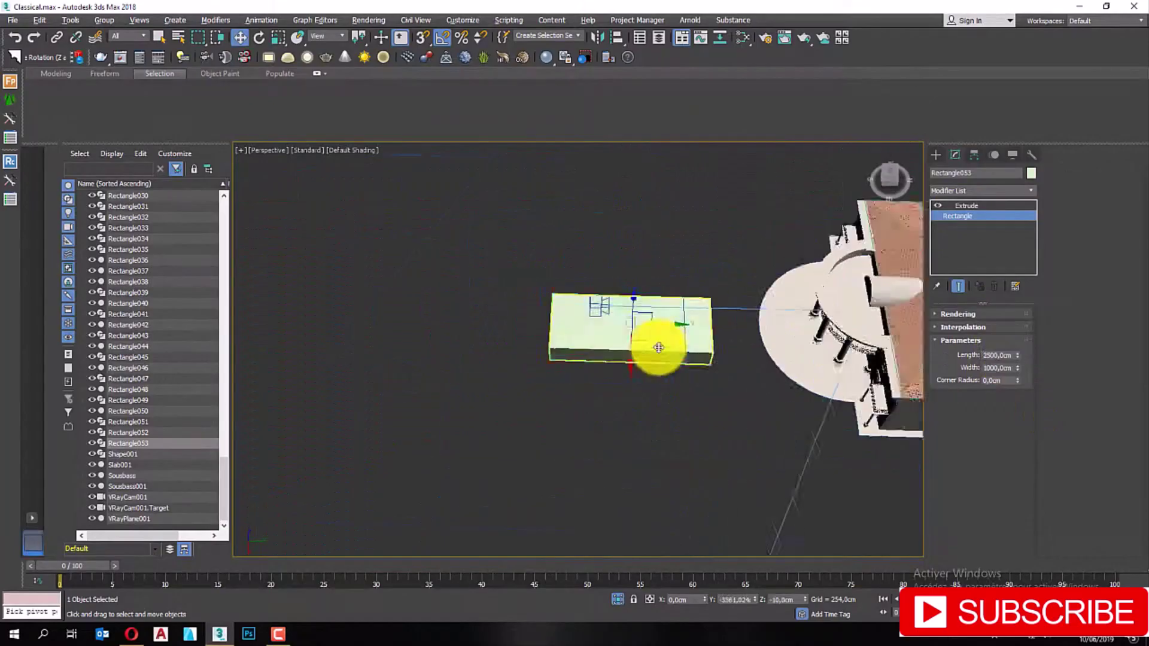
key(alt+w)
scroll(491, 271, down, 2)
click(543, 271)
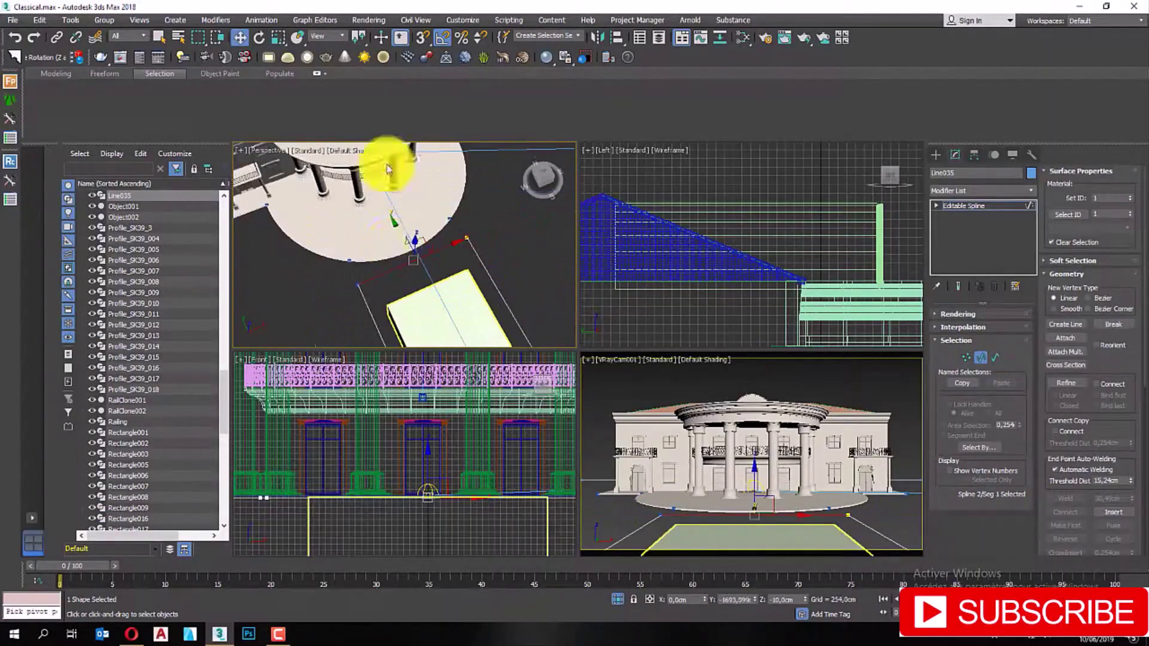
Isolate the walkway outline and weld its two selected vertices with snapping off
key(alt+w)
mouse_move(438, 249)
alt+middle_down()
mouse_move(585, 277)
mouse_move(521, 367)
alt+middle_up()
key(alt+q)
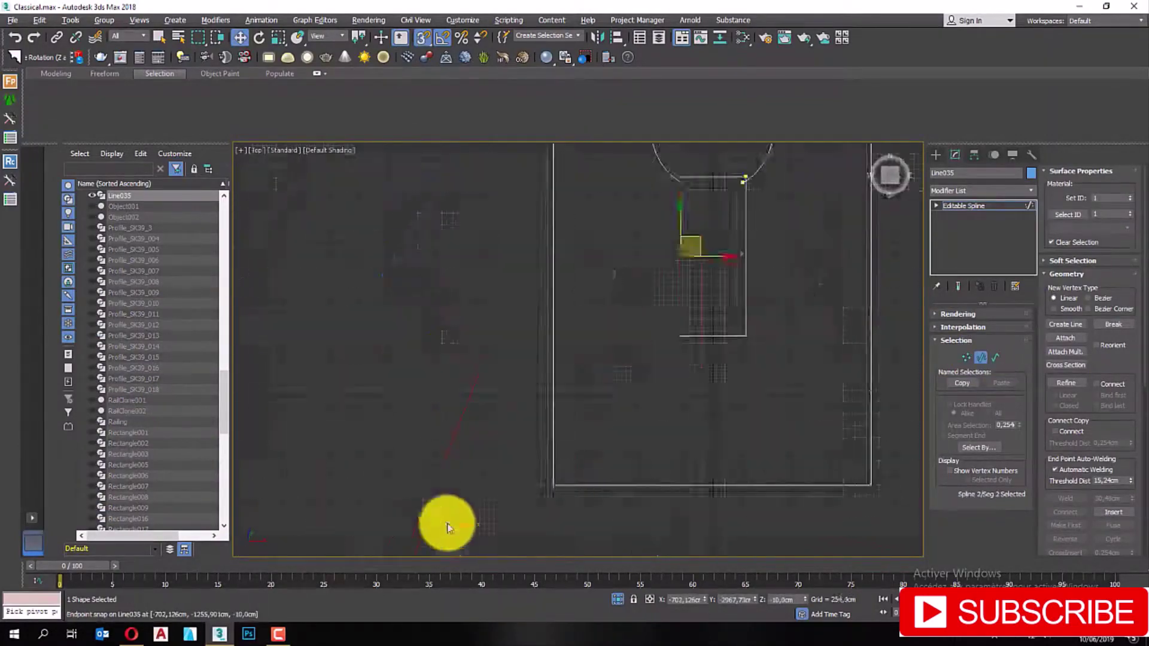
scroll(641, 172, up, 3)
scroll(761, 341, up, 3)
scroll(650, 259, up, 3)
scroll(688, 237, up, 2)
key(s)
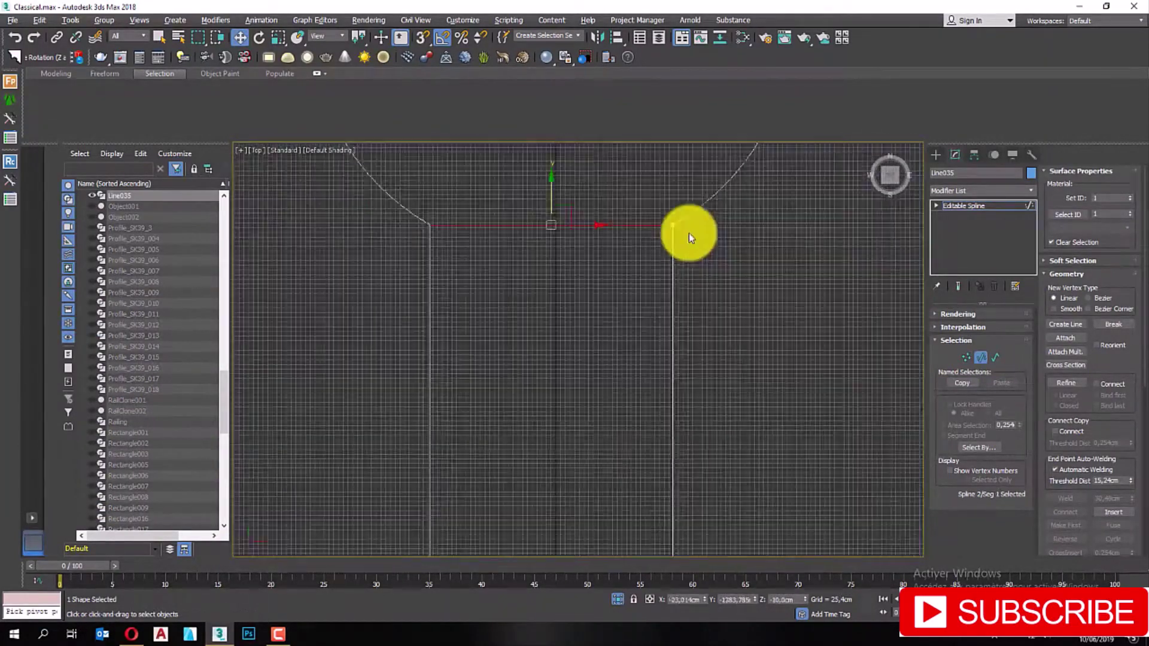
click(1063, 399)
Edit the outline's segments, then return to the slab's Extrude modifier
scroll(683, 300, down, 3)
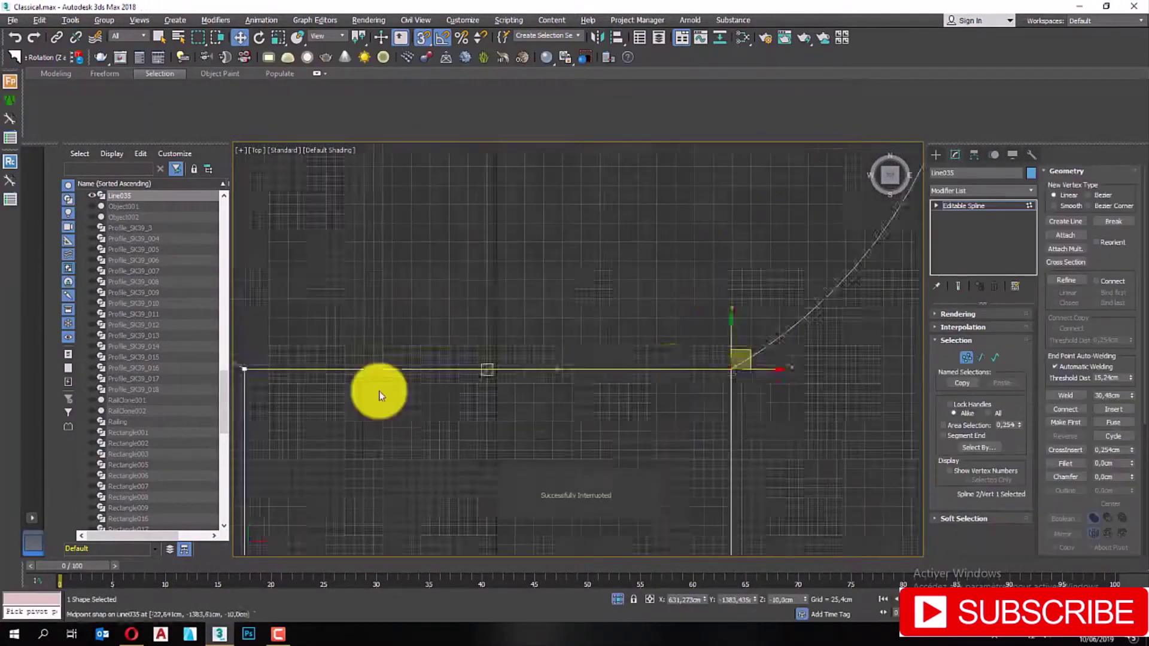
scroll(331, 259, down, 1)
scroll(607, 313, down, 5)
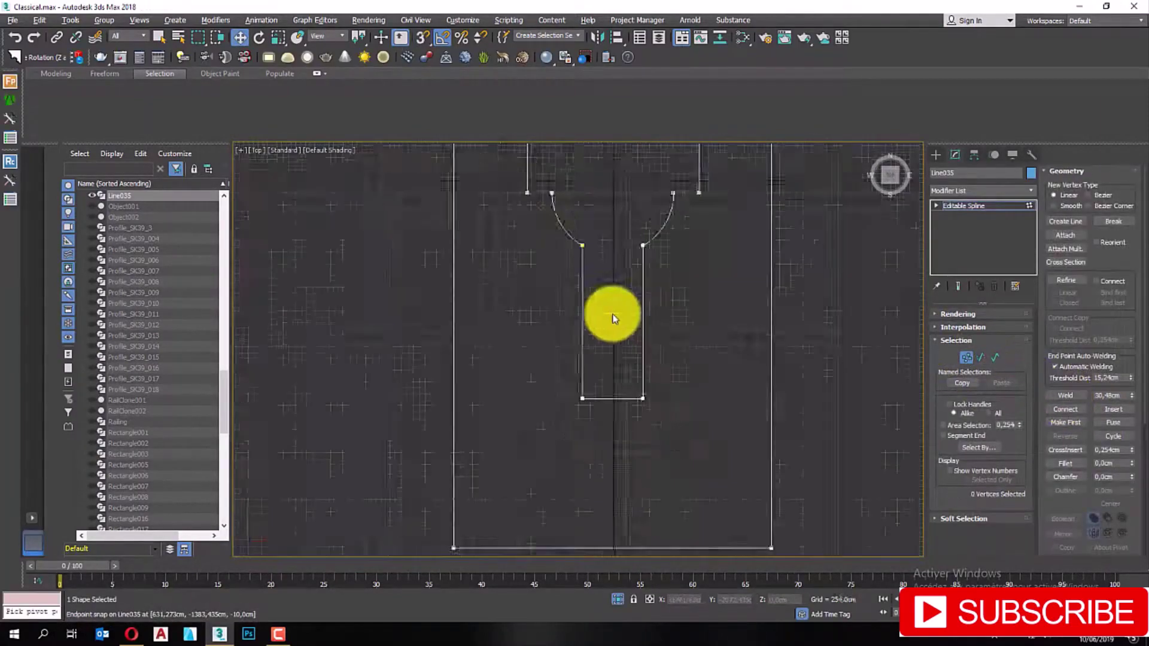
scroll(597, 464, up, 3)
key(2)
right_click(544, 372)
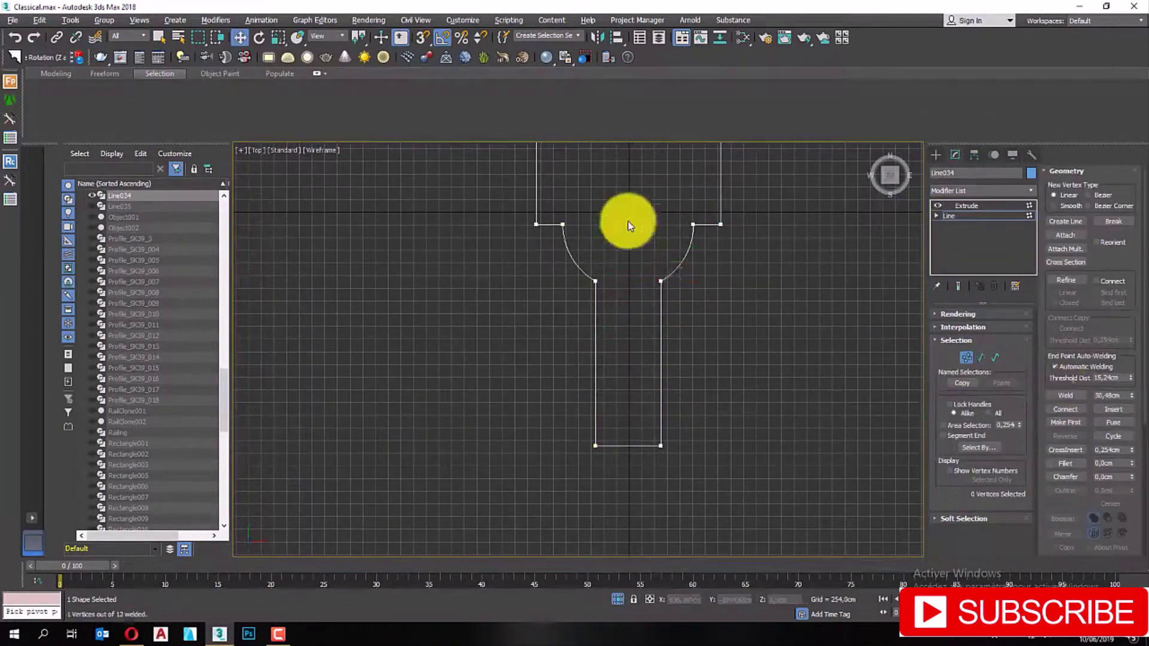
click(966, 205)
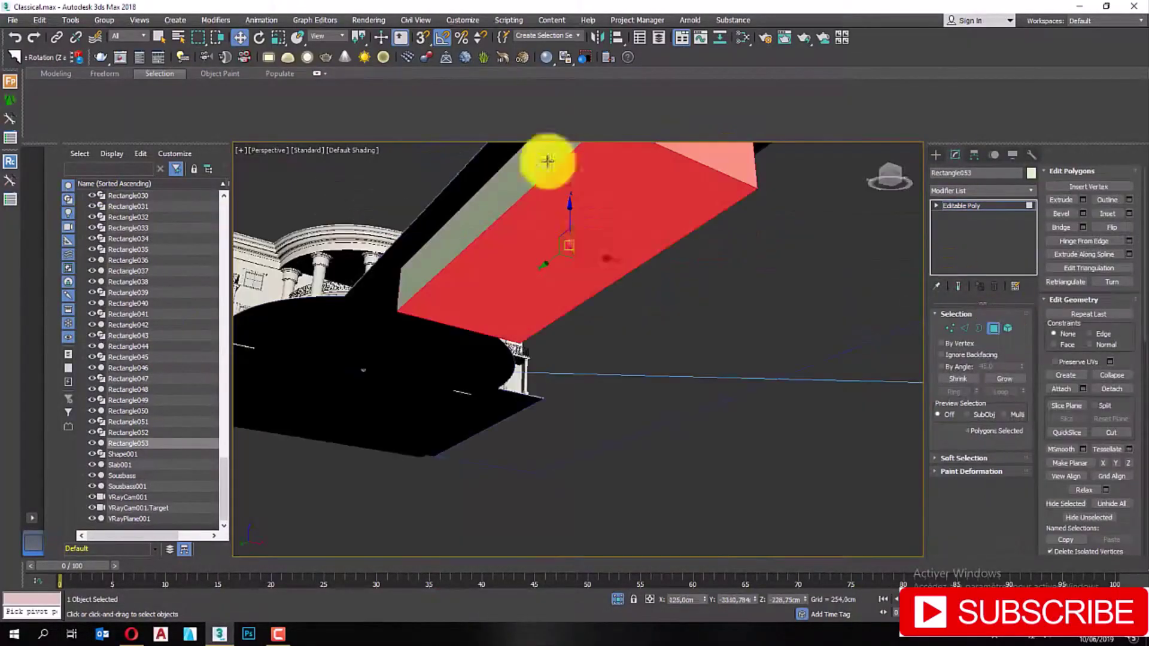
View the villa through VRayCam001, select the floor slab, and return to the four-view layout
key(c)
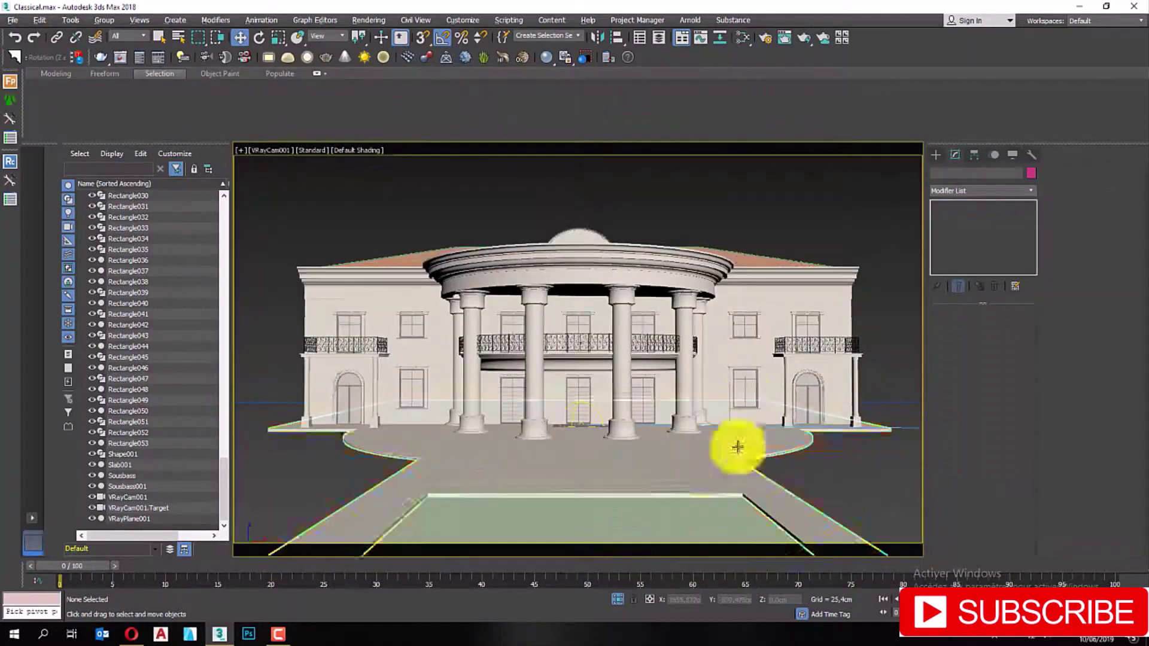
click(710, 453)
key(alt+w)
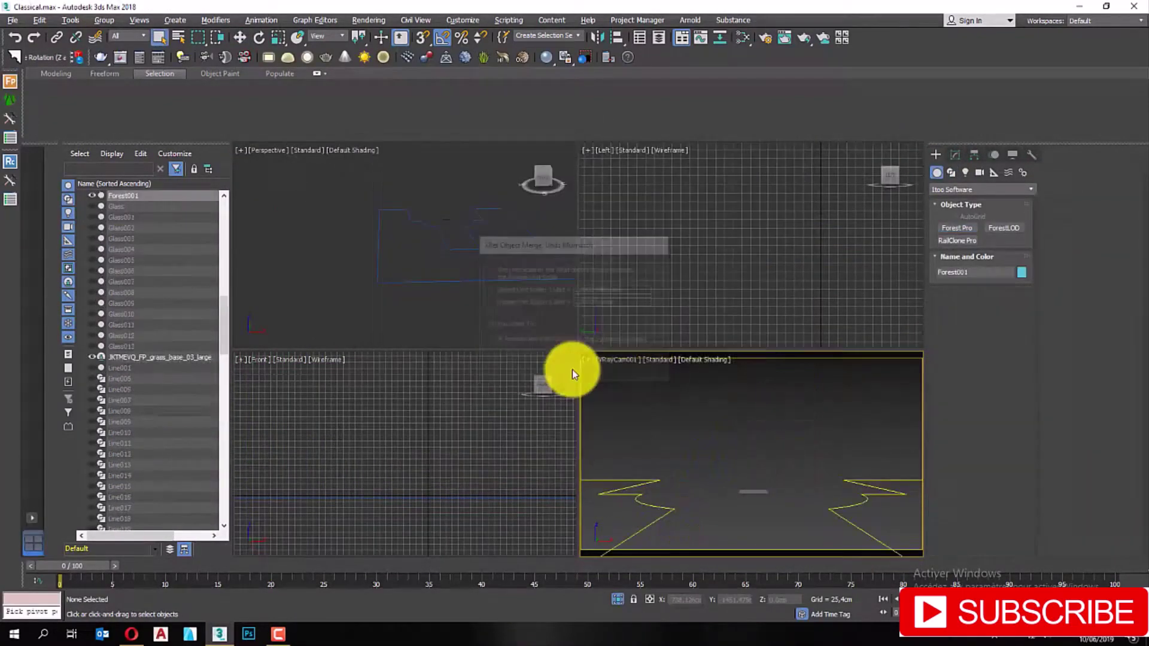
Add a Forest Pro scatter object using the grass model and maximize the camera view
click(633, 355)
click(697, 533)
key(alt+w)
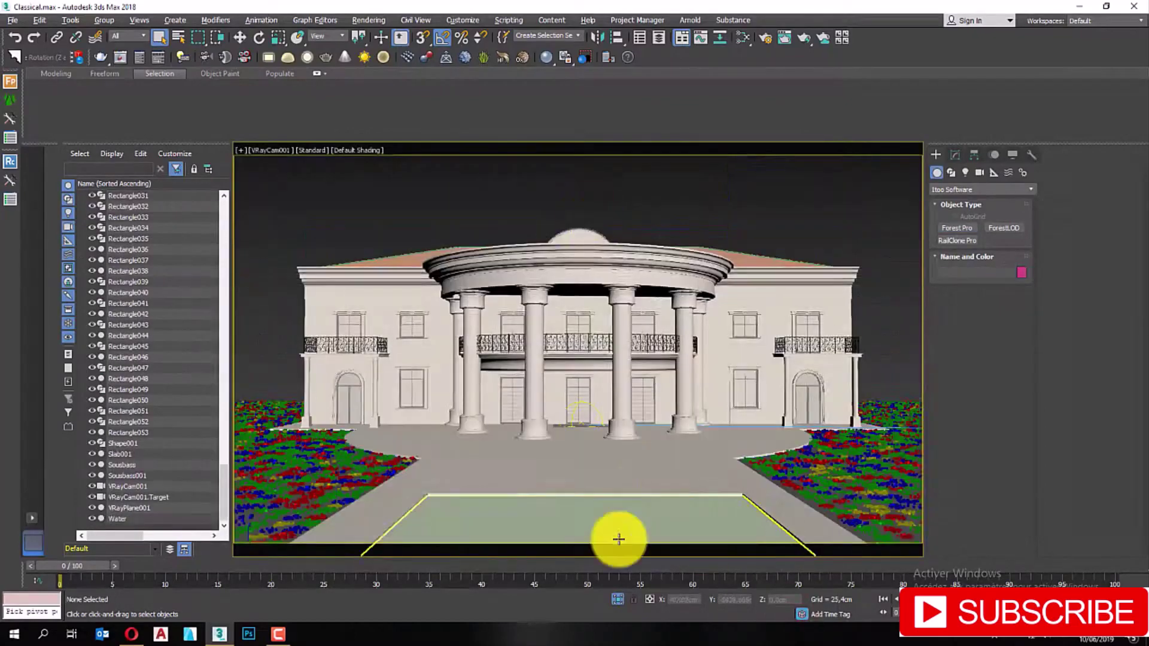
Select the pool object and bring up the Slate Material Editor for it
right_click(742, 428)
key(m)
right_click(289, 441)
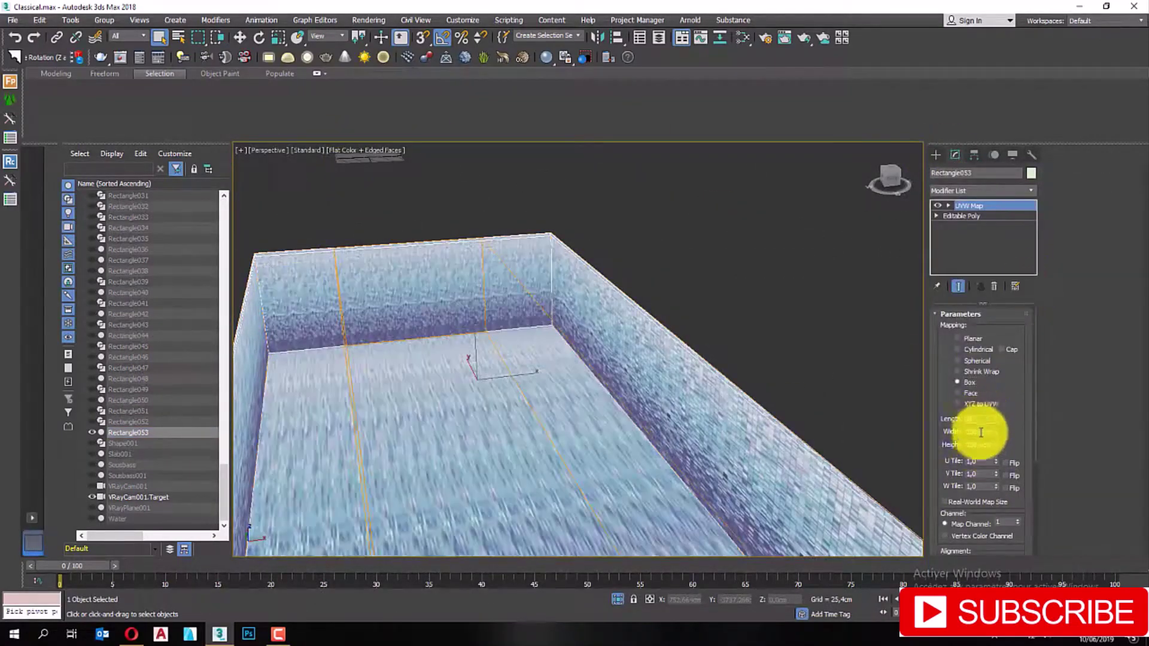
Commit the pool's box mapping size, close the material editor, unhide all objects, and render the camera view
key(m)
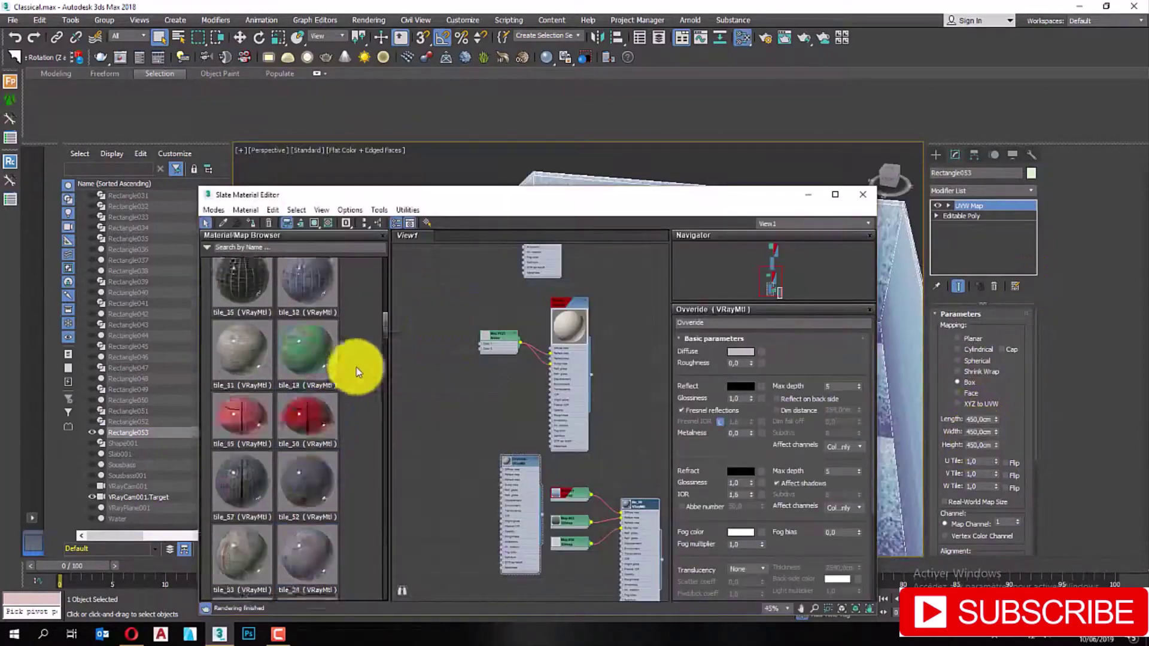
click(867, 200)
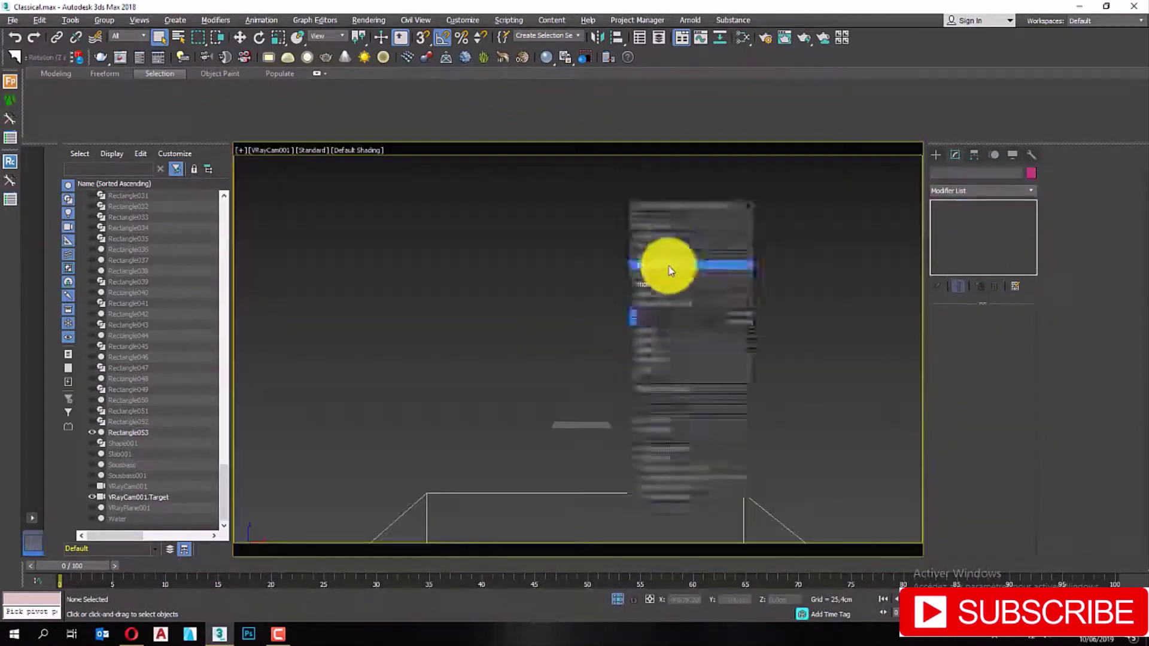
click(670, 268)
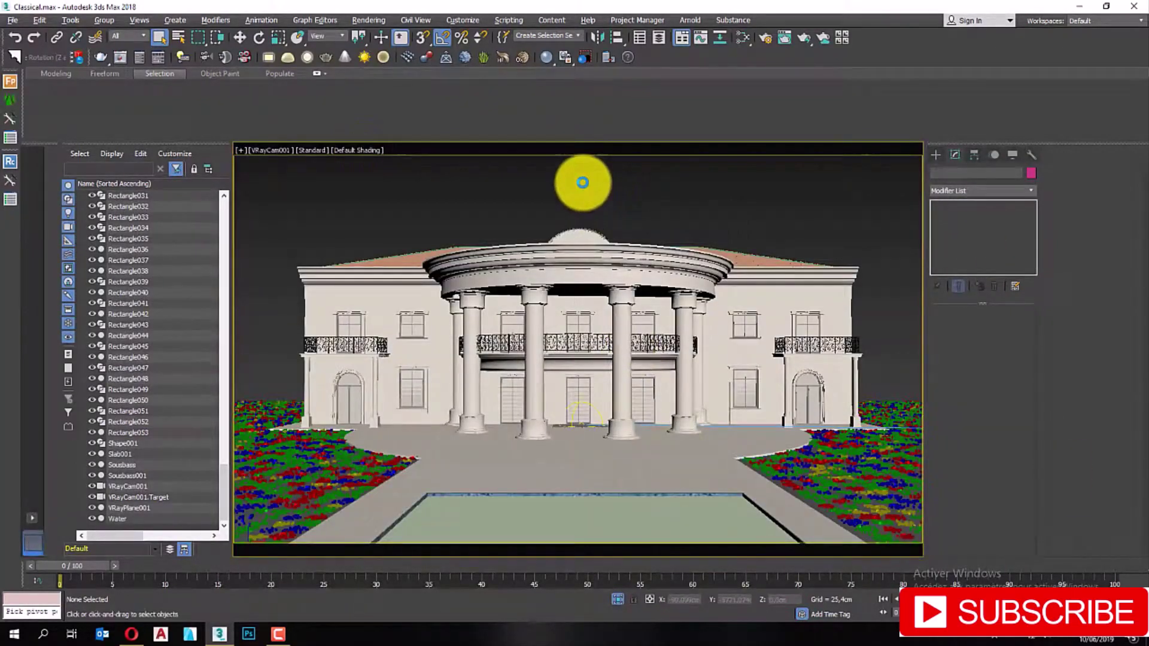
key(shift+q)
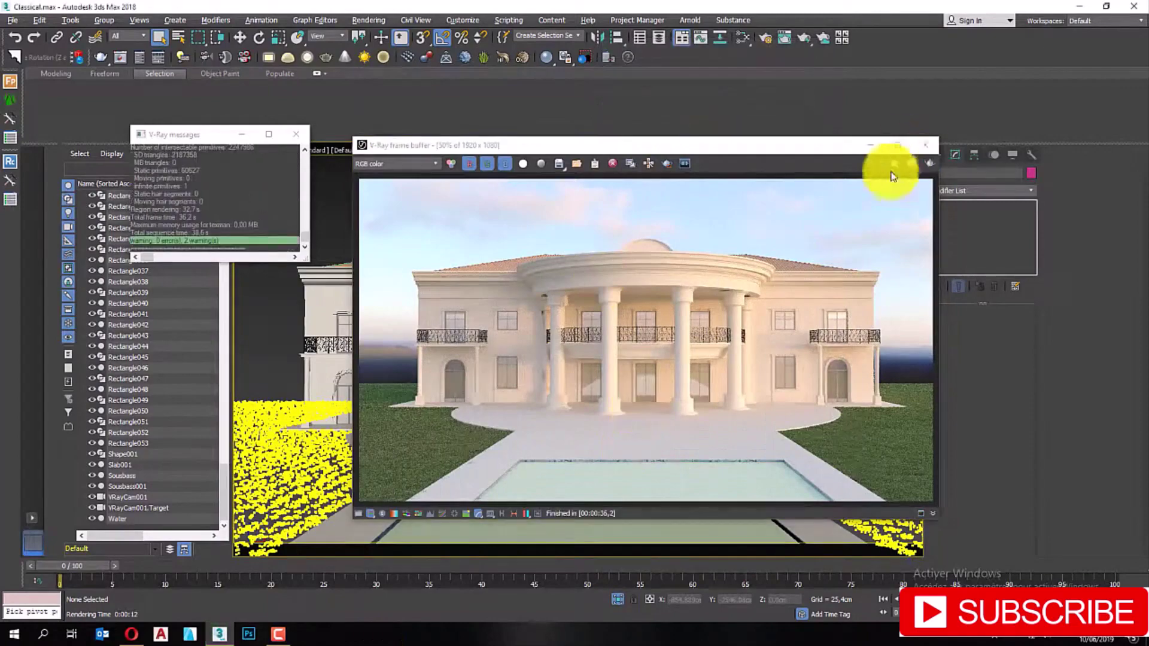
Close the V-Ray frame buffer and bring up Render Setup on its V-Ray tab
click(924, 145)
click(764, 37)
click(376, 152)
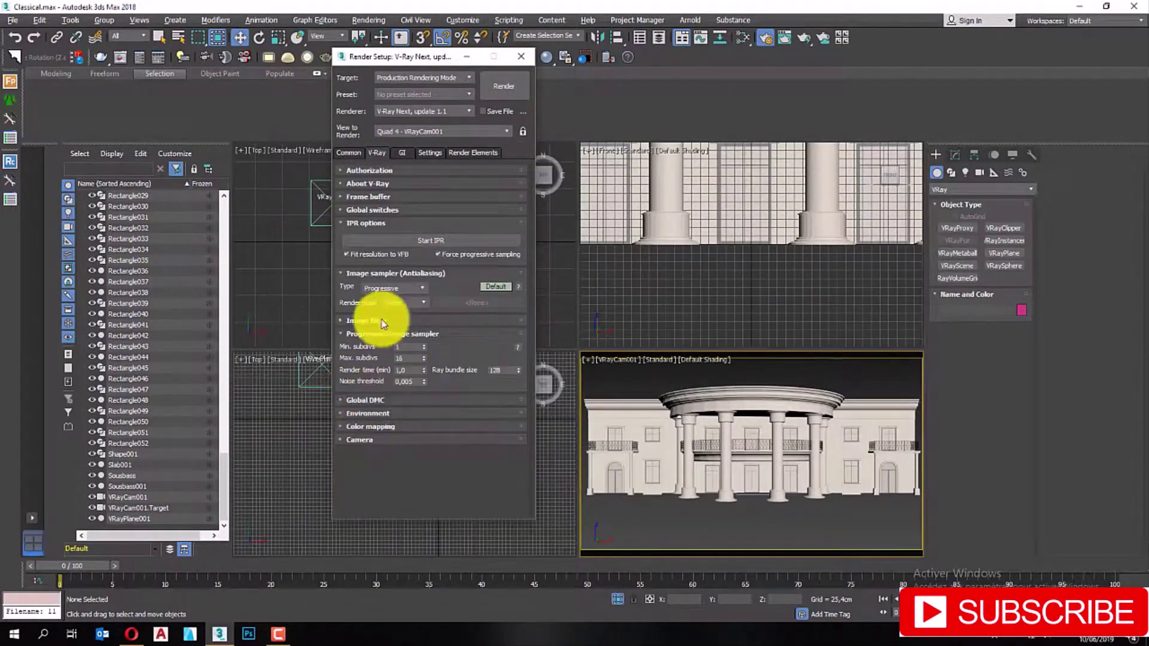
Run the Find and bind Vray Hdri script and create a dome light from the Cloudy Dawn HDRI
click(520, 56)
click(508, 19)
click(526, 56)
double_click(108, 141)
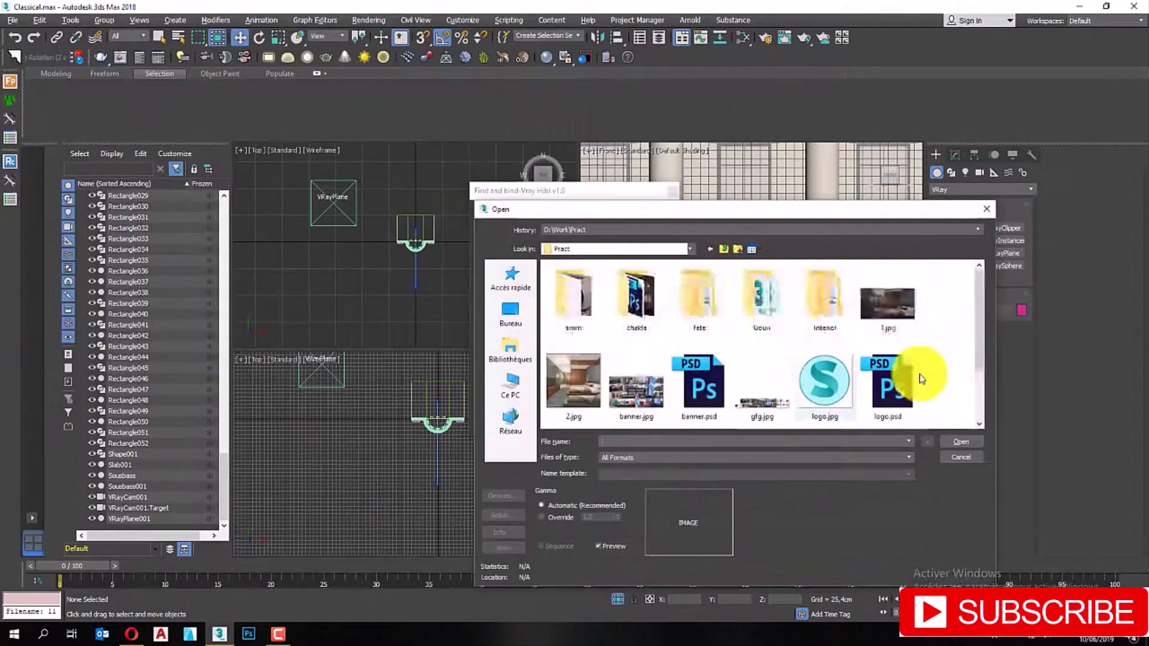
double_click(910, 371)
click(955, 446)
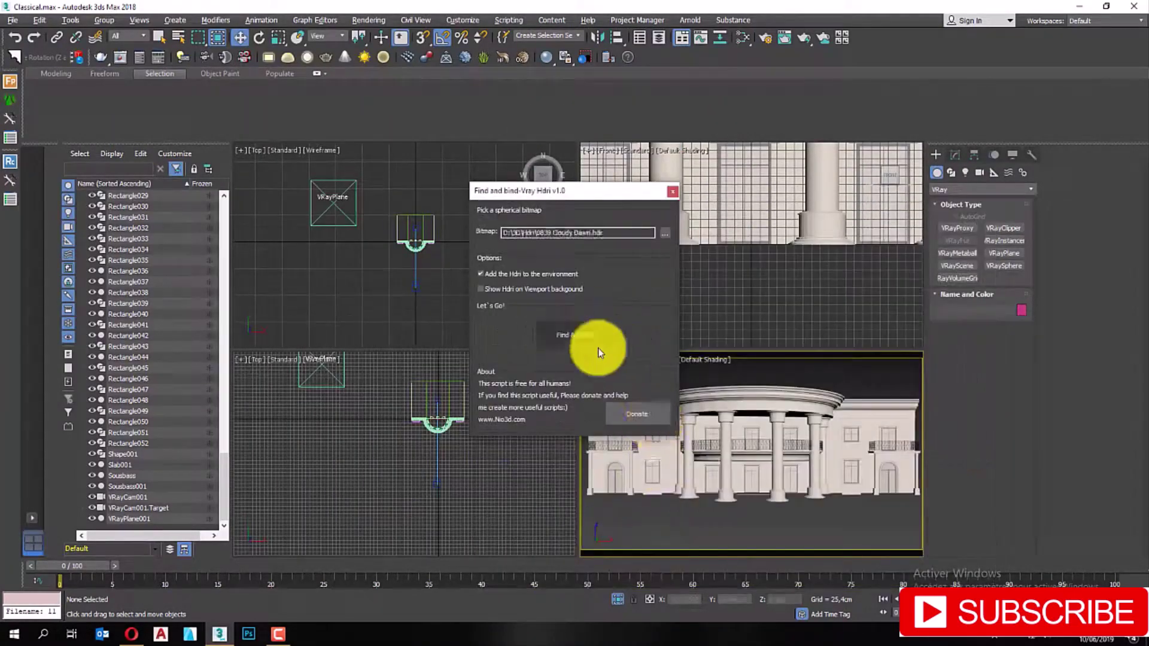
Rotate the HDRI dome light by -30 degrees and render the scene
click(597, 349)
key(e)
drag(446, 200, 460, 216)
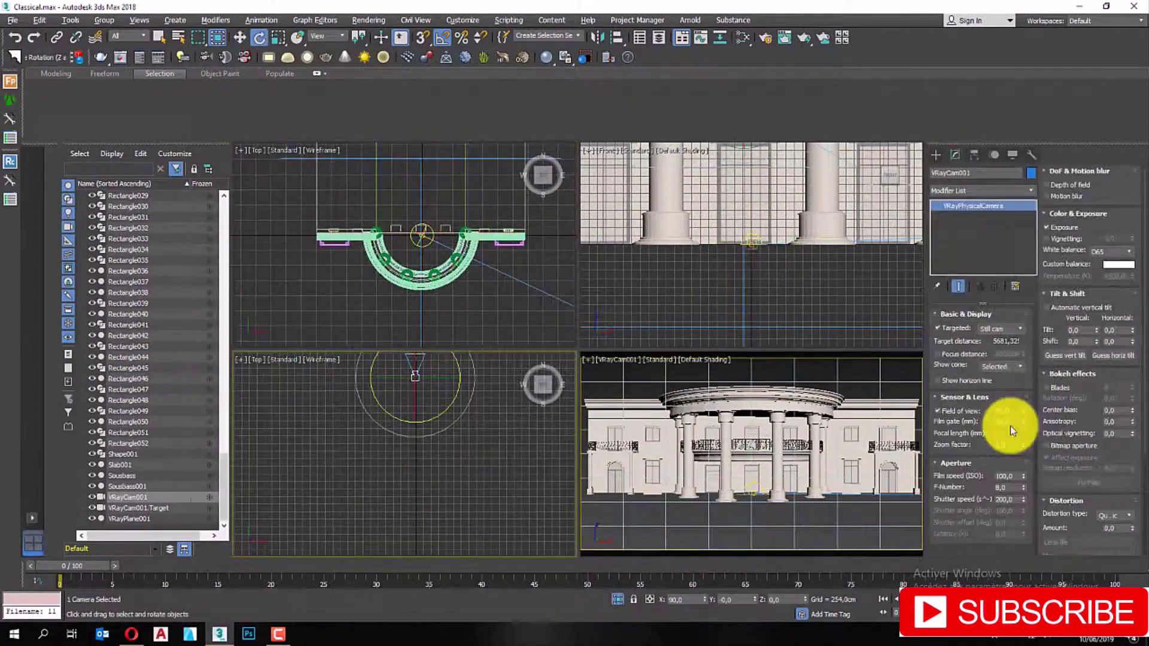
key(shift+q)
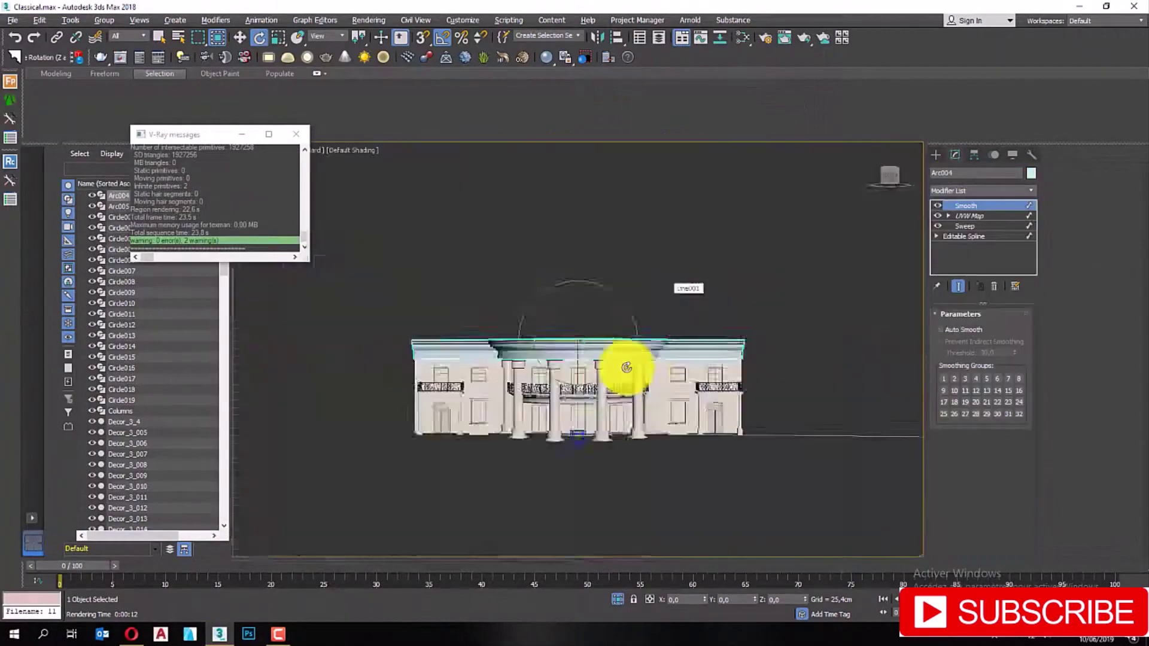
Select the column and facade pieces and bring up the modifier list for UVW mapping
mouse_move(493, 359)
alt+middle_down()
mouse_move(672, 403)
mouse_move(556, 377)
mouse_move(443, 256)
mouse_move(420, 284)
mouse_move(626, 475)
mouse_move(615, 329)
mouse_move(487, 313)
alt+middle_up()
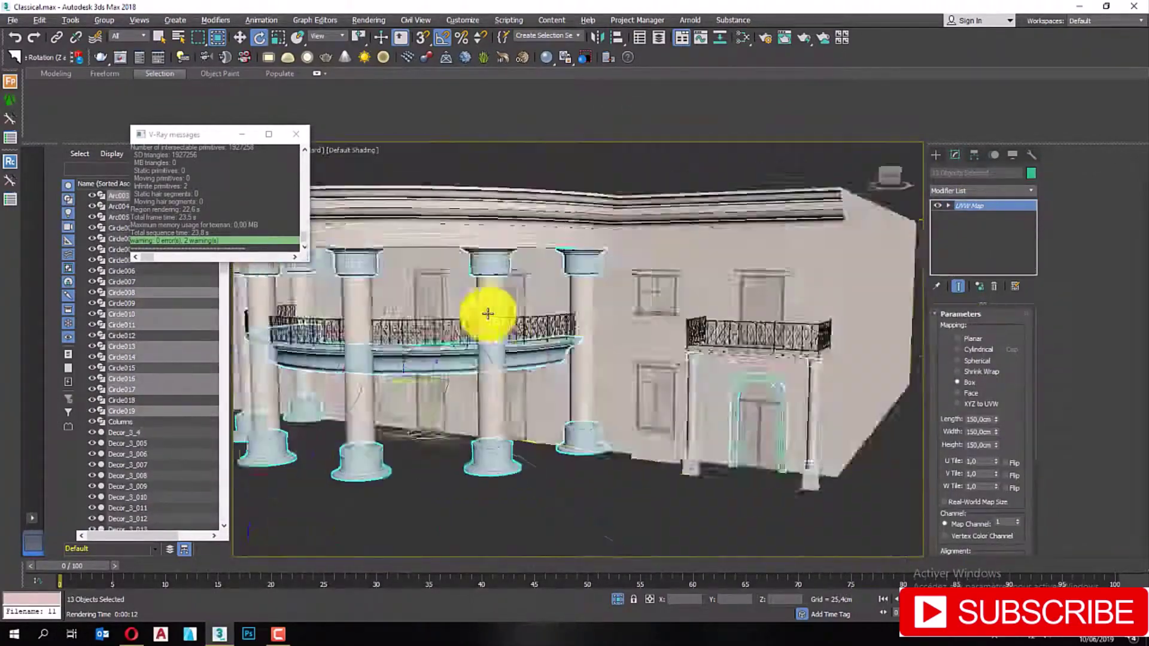
click(981, 190)
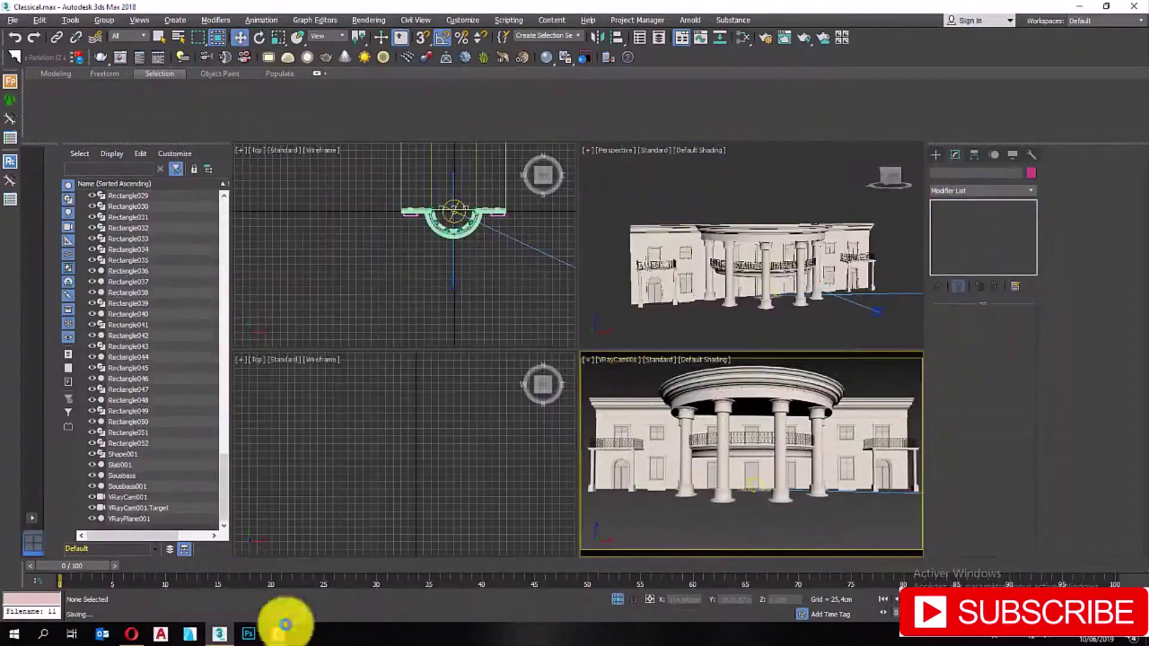